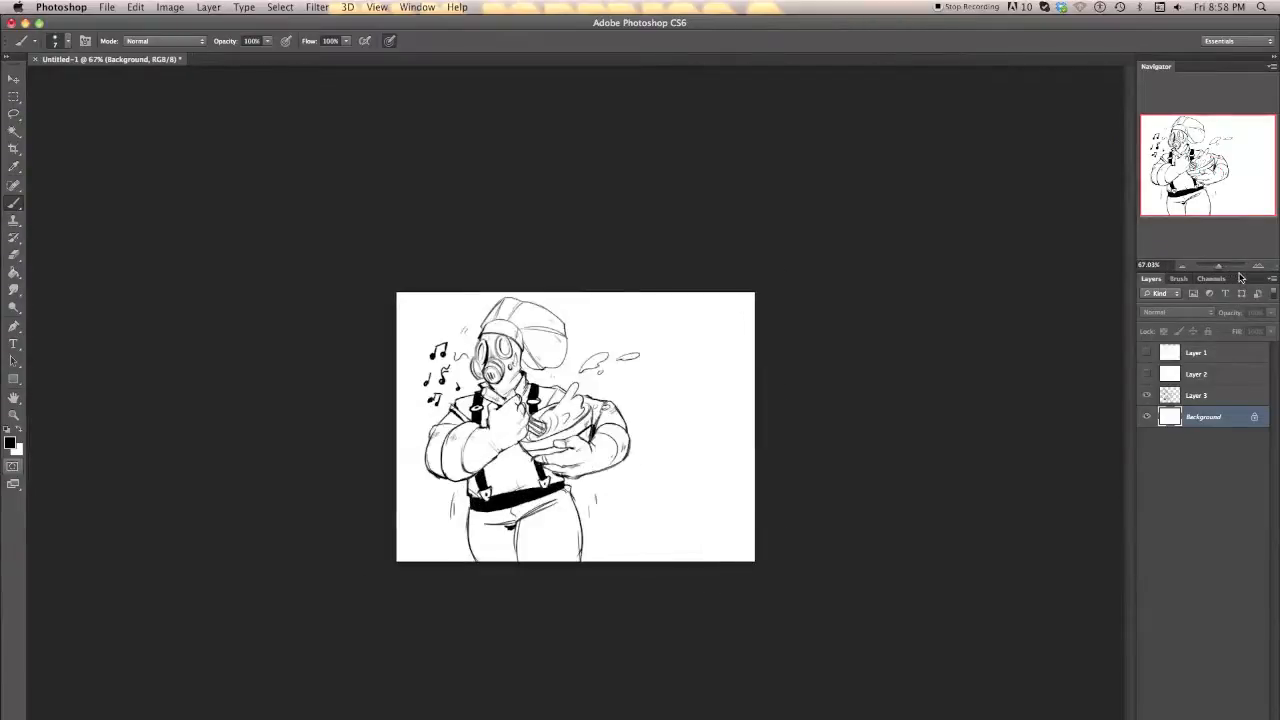
Step: Enlarge the layer list area and choose the 55 px hard round brush near the end of the presets
{"action": "left_click_drag", "start_coordinate": [1240, 272], "coordinate": [1240, 150]}
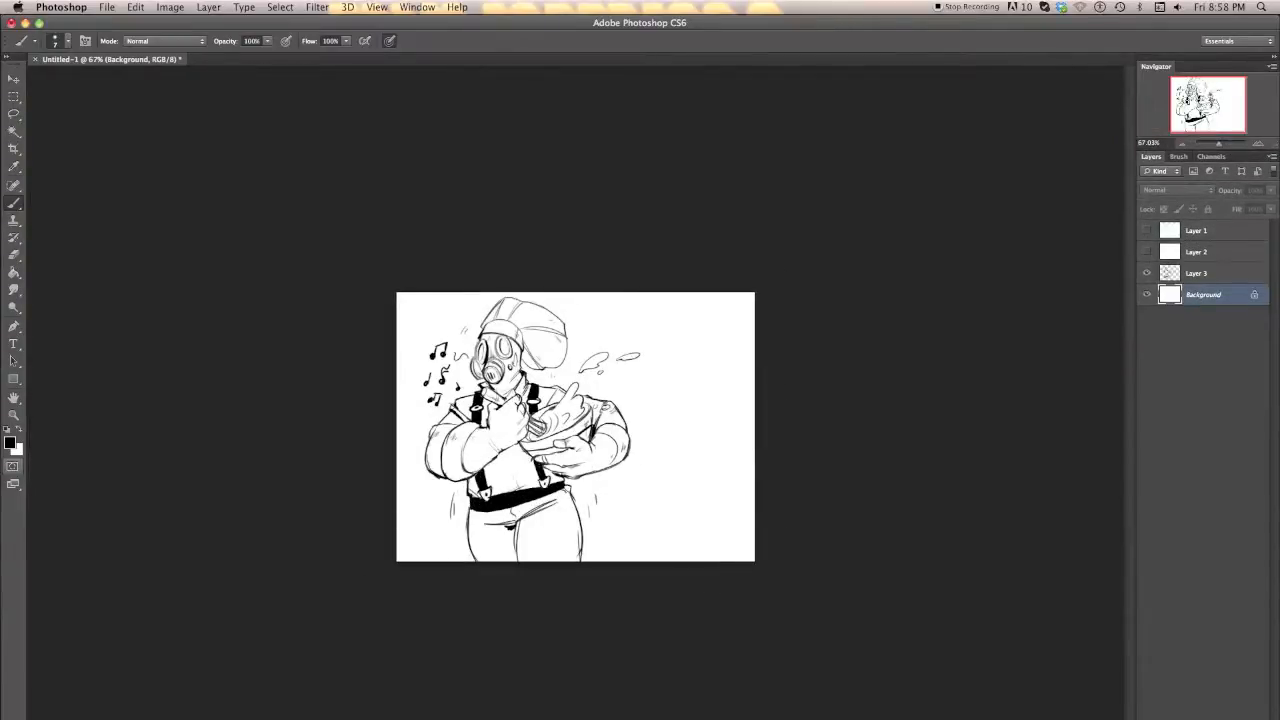
{"action": "right_click", "coordinate": [604, 438]}
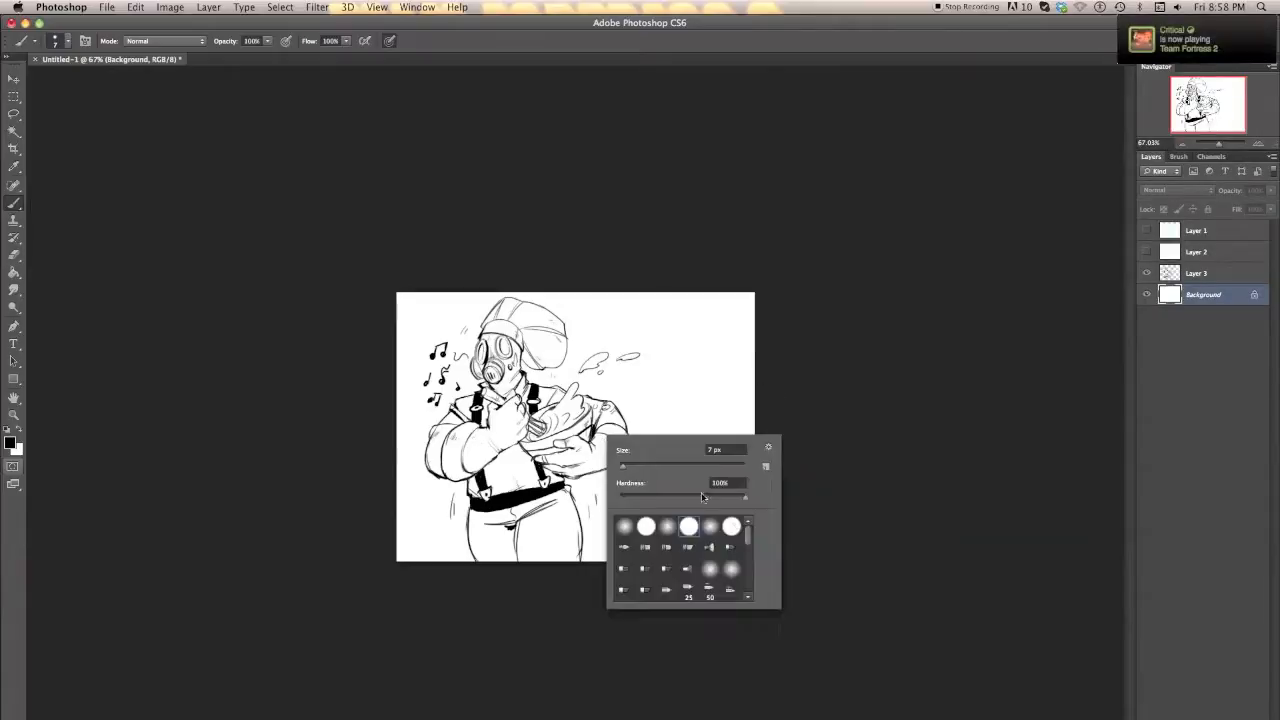
{"action": "left_click_drag", "start_coordinate": [752, 541], "coordinate": [752, 590]}
{"action": "left_click", "coordinate": [731, 588]}
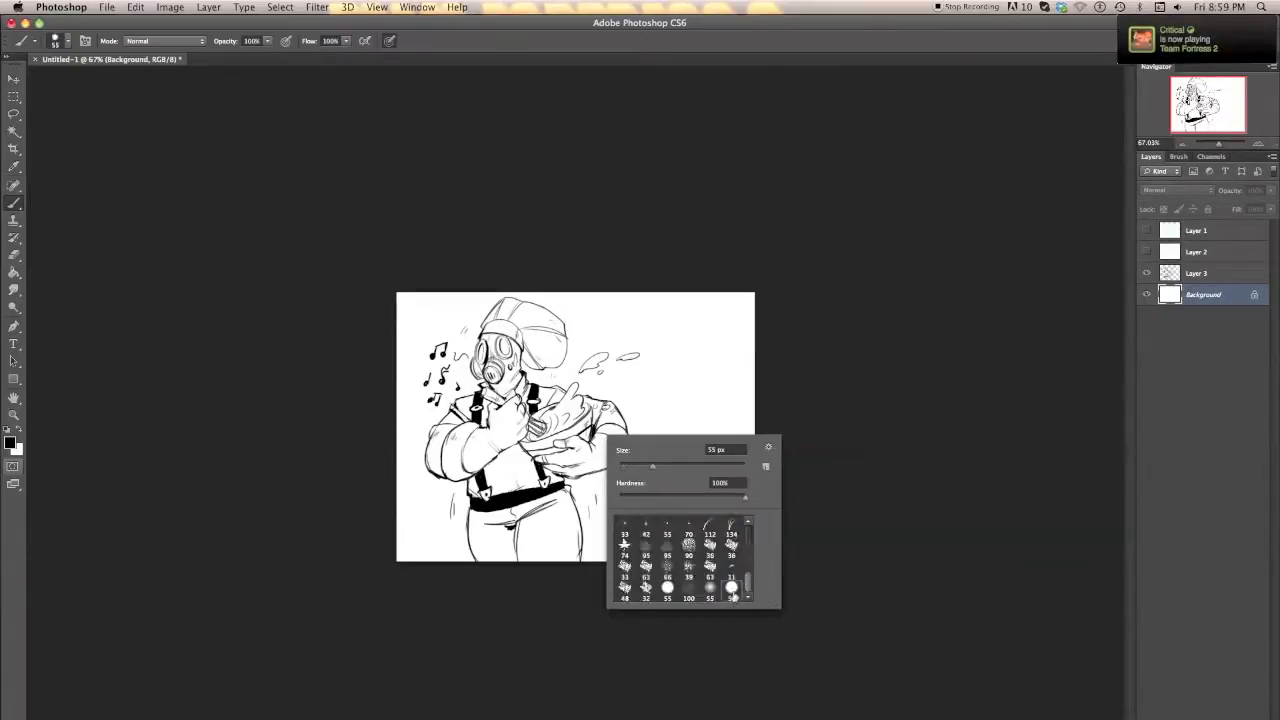
Step: Add a new layer directly above the Background and set the brush size to 22 px
{"action": "left_click", "coordinate": [1257, 146]}
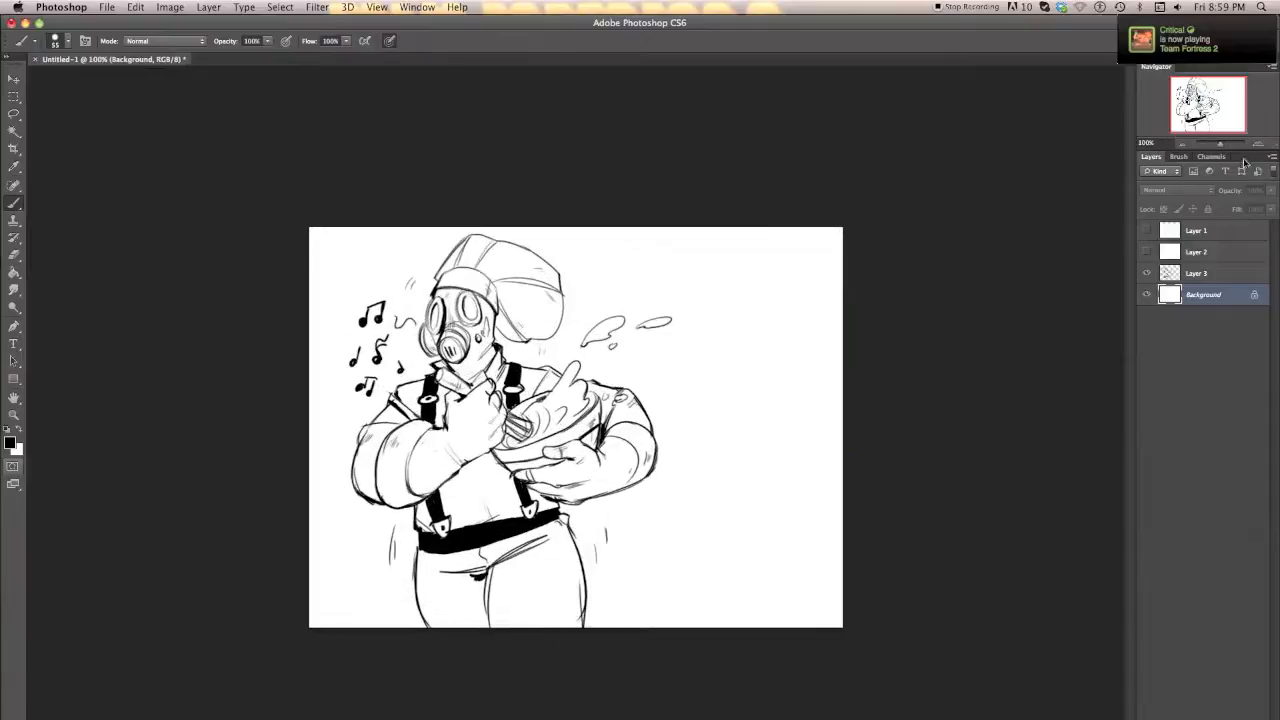
{"action": "left_click", "coordinate": [1259, 147]}
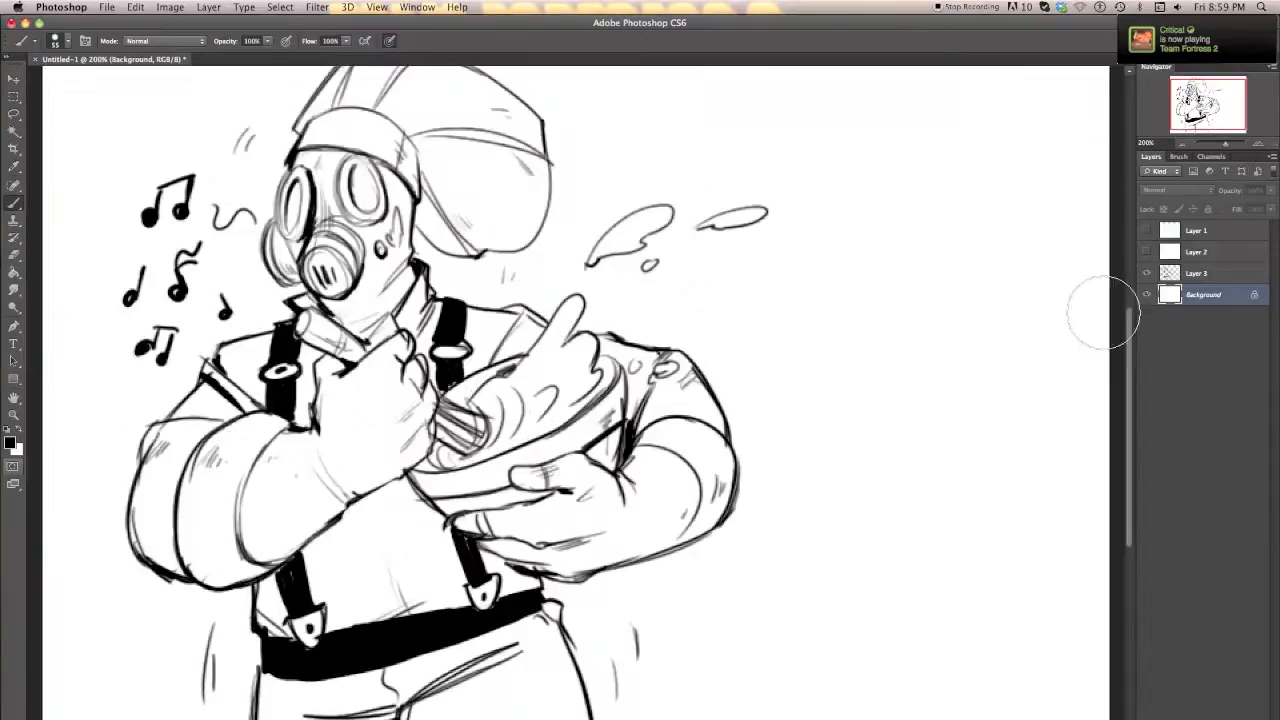
{"action": "left_click", "coordinate": [1183, 146]}
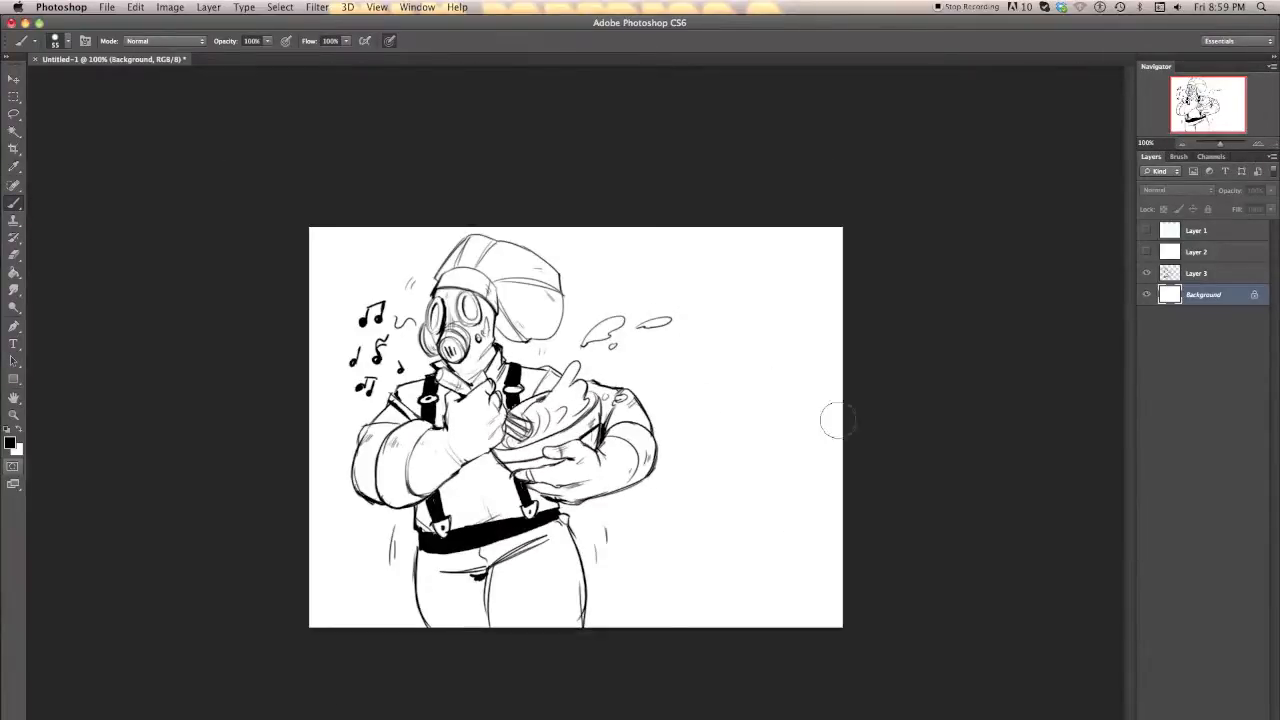
{"action": "left_click", "coordinate": [1242, 717]}
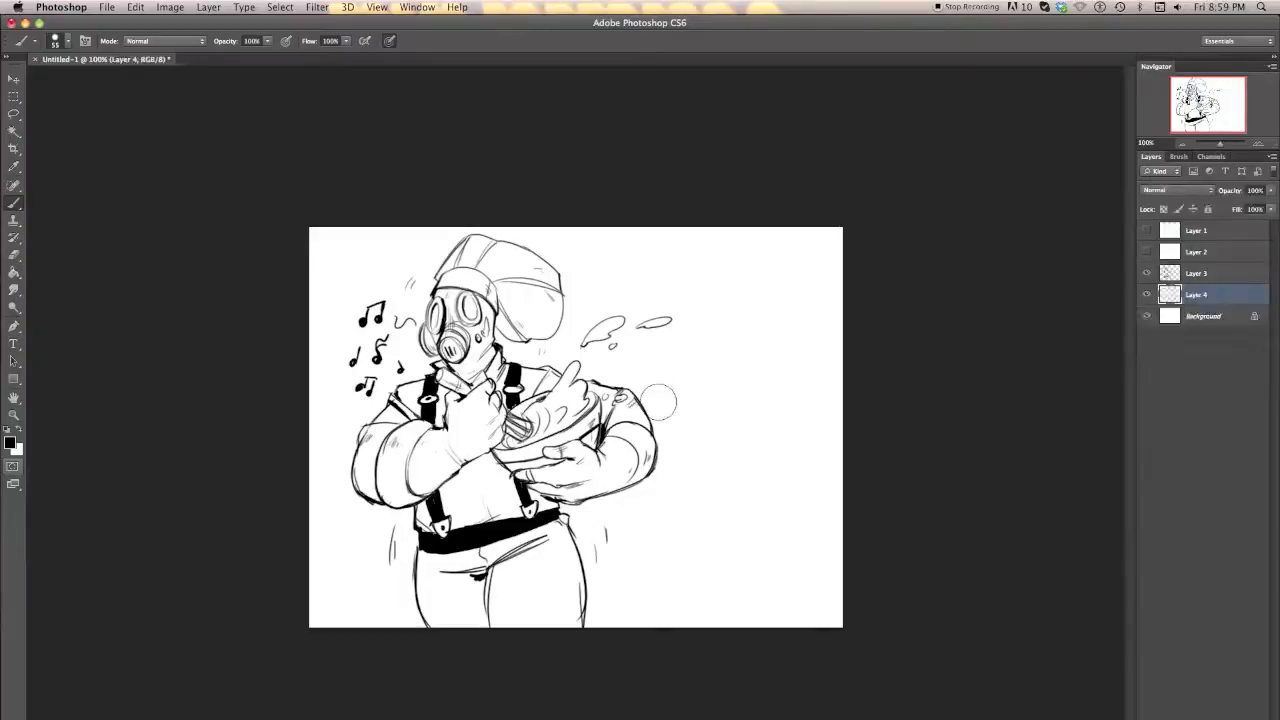
{"action": "right_click", "coordinate": [721, 372]}
{"action": "left_click", "coordinate": [751, 403]}
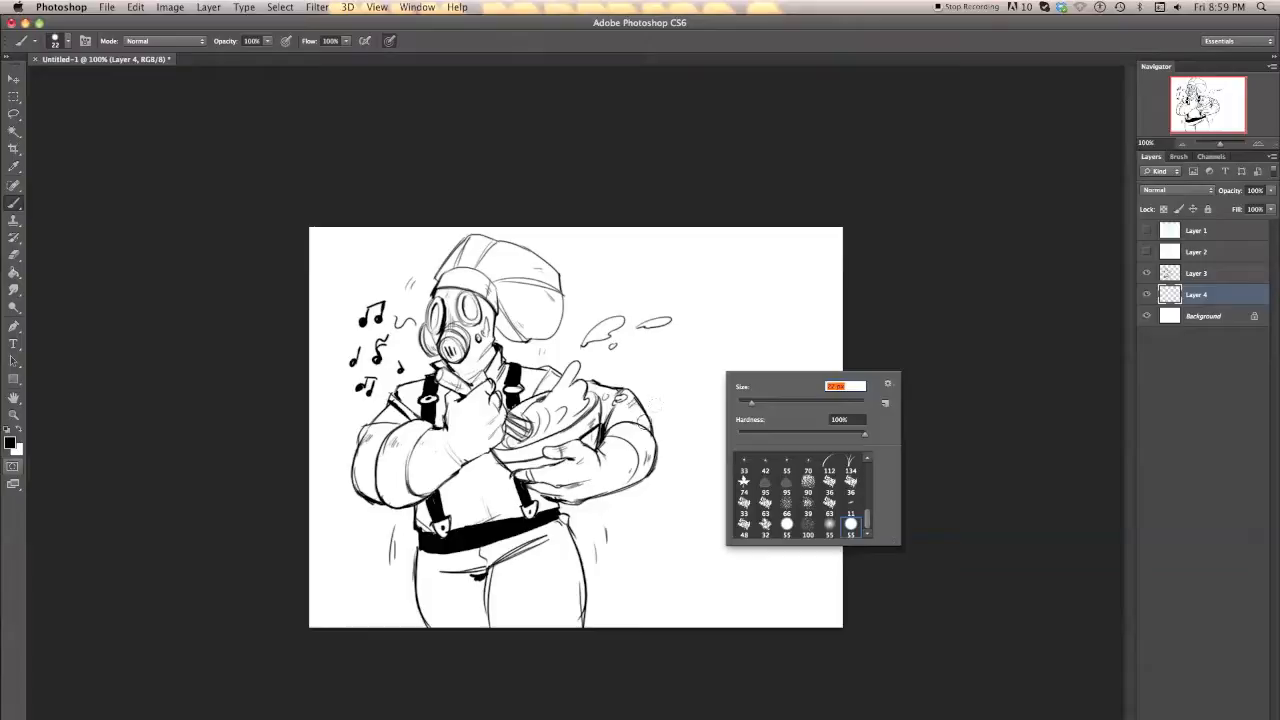
Step: Test the brush's pressure-dependent opacity with light and dark strokes in the blank area beside the character, and remove them
{"action": "mouse_move", "coordinate": [708, 364]}
{"action": "left_mouse_down"}
{"action": "mouse_move", "coordinate": [730, 339]}
{"action": "mouse_move", "coordinate": [720, 388]}
{"action": "mouse_move", "coordinate": [751, 373]}
{"action": "mouse_move", "coordinate": [743, 417]}
{"action": "mouse_move", "coordinate": [768, 414]}
{"action": "mouse_move", "coordinate": [767, 291]}
{"action": "mouse_move", "coordinate": [779, 377]}
{"action": "mouse_move", "coordinate": [802, 394]}
{"action": "mouse_move", "coordinate": [799, 436]}
{"action": "mouse_move", "coordinate": [726, 497]}
{"action": "mouse_move", "coordinate": [737, 534]}
{"action": "mouse_move", "coordinate": [672, 566]}
{"action": "mouse_move", "coordinate": [734, 600]}
{"action": "left_mouse_up"}
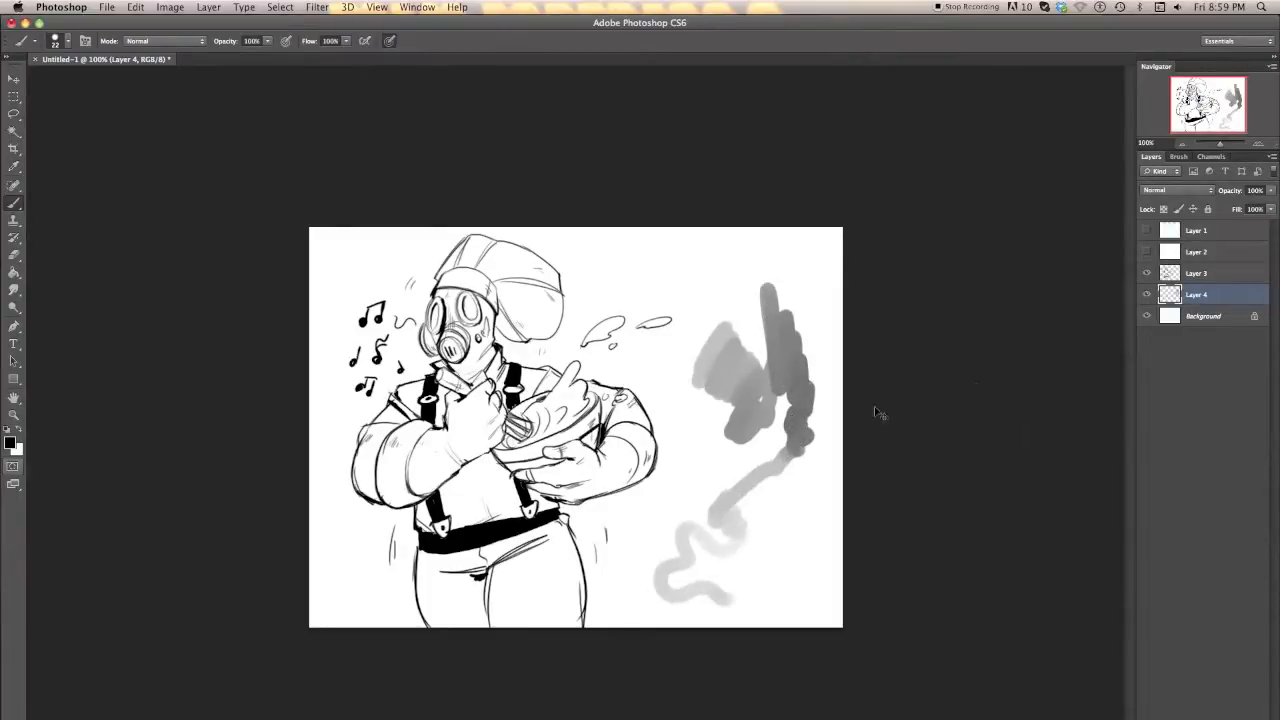
{"action": "key", "text": "BackSpace"}
{"action": "mouse_move", "coordinate": [689, 382]}
{"action": "left_mouse_down"}
{"action": "mouse_move", "coordinate": [695, 368]}
{"action": "mouse_move", "coordinate": [716, 376]}
{"action": "mouse_move", "coordinate": [777, 466]}
{"action": "mouse_move", "coordinate": [722, 560]}
{"action": "mouse_move", "coordinate": [742, 570]}
{"action": "left_mouse_up"}
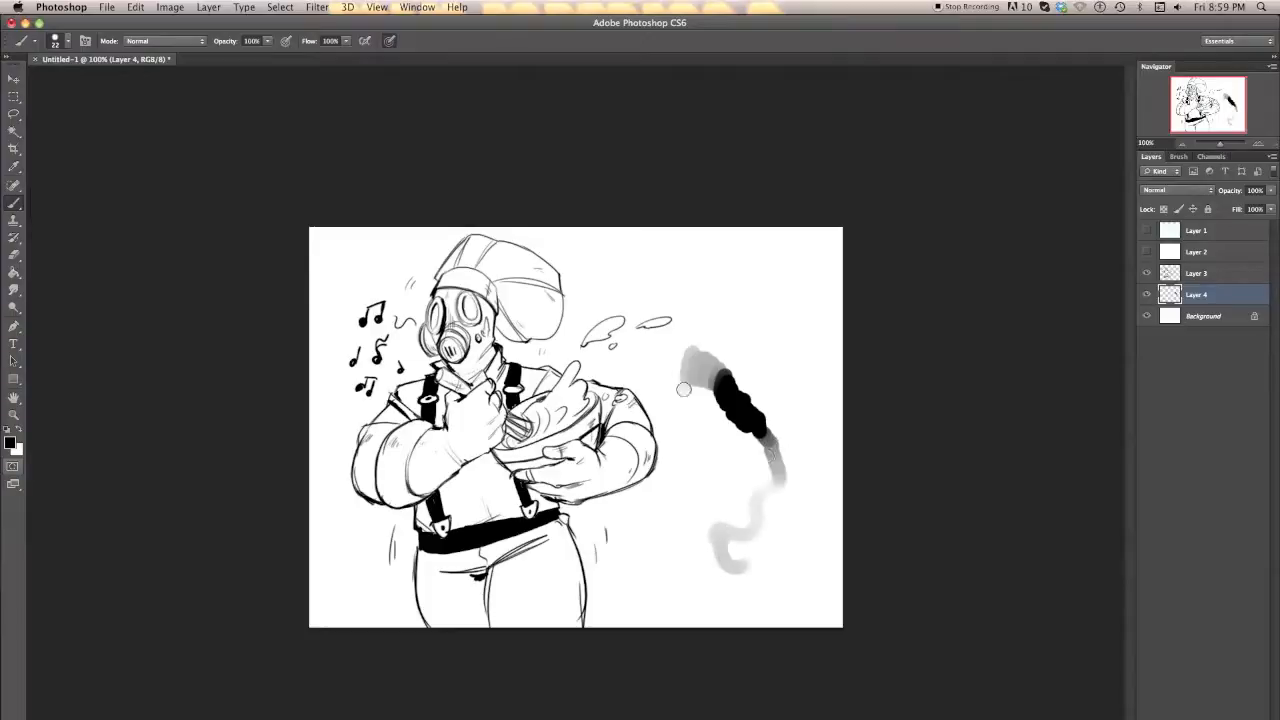
{"action": "left_click_drag", "start_coordinate": [720, 325], "coordinate": [690, 440]}
{"action": "key", "text": "super+z"}
{"action": "mouse_move", "coordinate": [719, 330]}
{"action": "left_mouse_down"}
{"action": "mouse_move", "coordinate": [679, 427]}
{"action": "mouse_move", "coordinate": [694, 422]}
{"action": "left_mouse_up"}
{"action": "left_click_drag", "start_coordinate": [755, 342], "coordinate": [705, 428]}
{"action": "key", "text": "ctrl+alt+z"}
{"action": "key", "text": "ctrl+alt+z"}
{"action": "key", "text": "ctrl+alt+z"}
{"action": "key", "text": "ctrl+alt+z"}
{"action": "key", "text": "ctrl+alt+z"}
{"action": "key", "text": "ctrl+alt+z"}
{"action": "key", "text": "ctrl+alt+z"}
{"action": "key", "text": "ctrl+alt+z"}
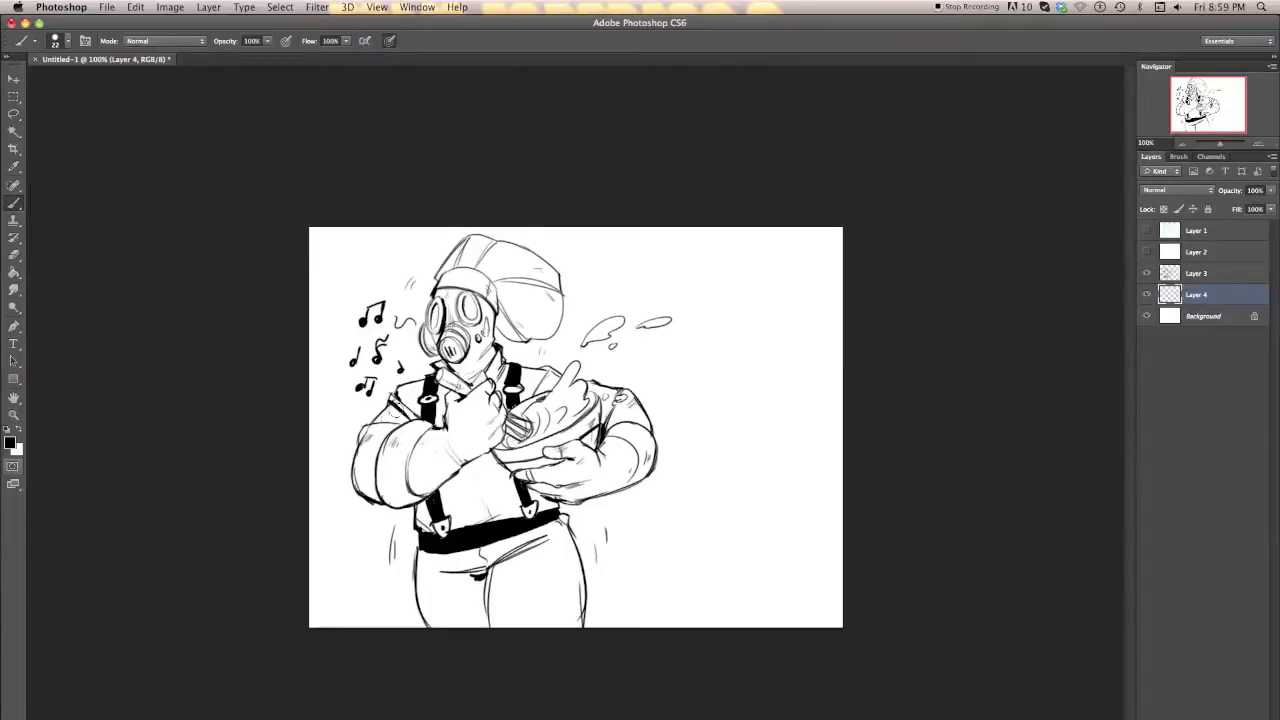
Step: Shade the character's jacket grey on the upper sleeve, shoulders and collar
{"action": "mouse_move", "coordinate": [414, 389]}
{"action": "left_mouse_down"}
{"action": "mouse_move", "coordinate": [362, 464]}
{"action": "mouse_move", "coordinate": [368, 490]}
{"action": "left_mouse_up"}
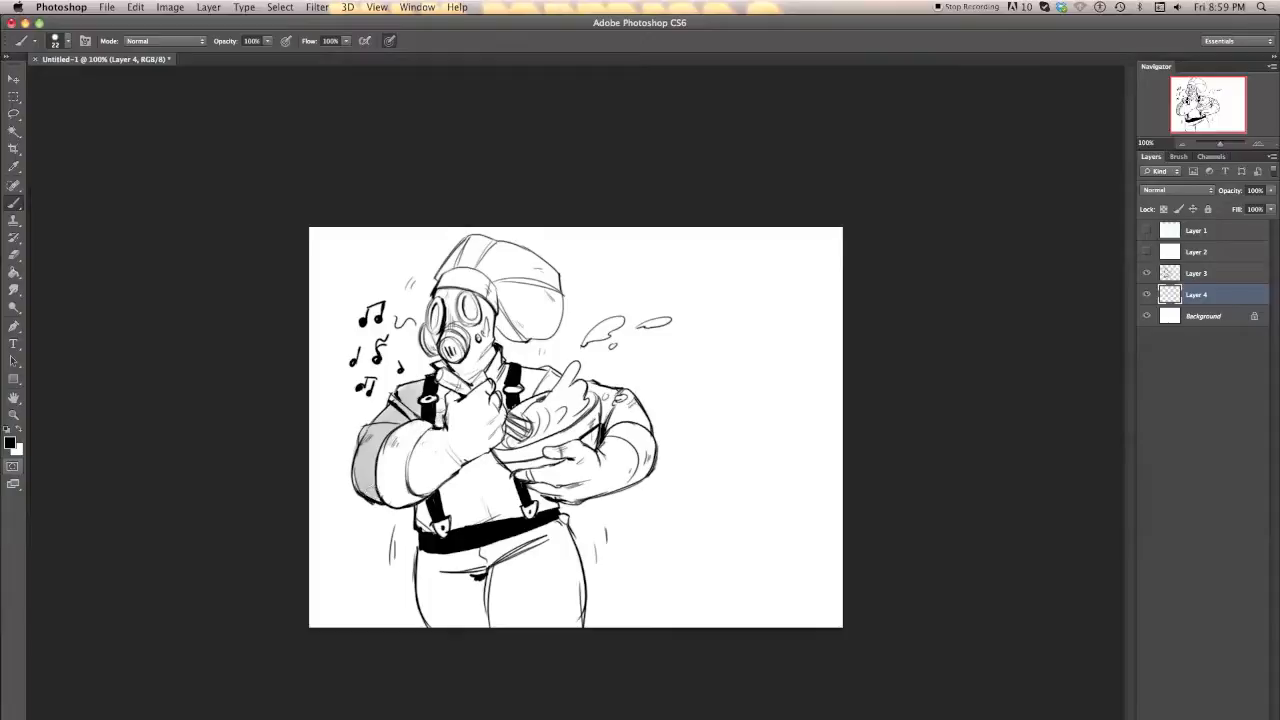
{"action": "left_click_drag", "start_coordinate": [550, 367], "coordinate": [522, 397]}
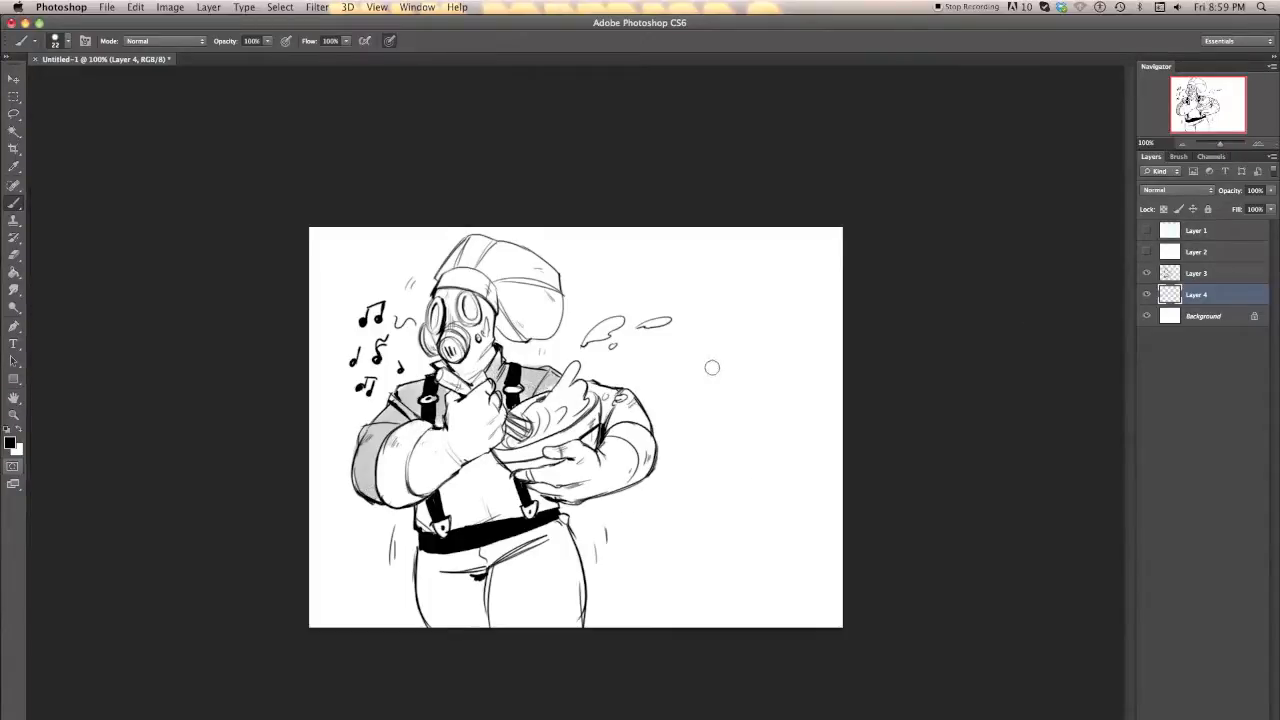
Step: Switch to a standard hard round brush preset at 22 px and open the detailed brush settings
{"action": "right_click", "coordinate": [736, 343]}
{"action": "left_click_drag", "start_coordinate": [885, 486], "coordinate": [857, 405]}
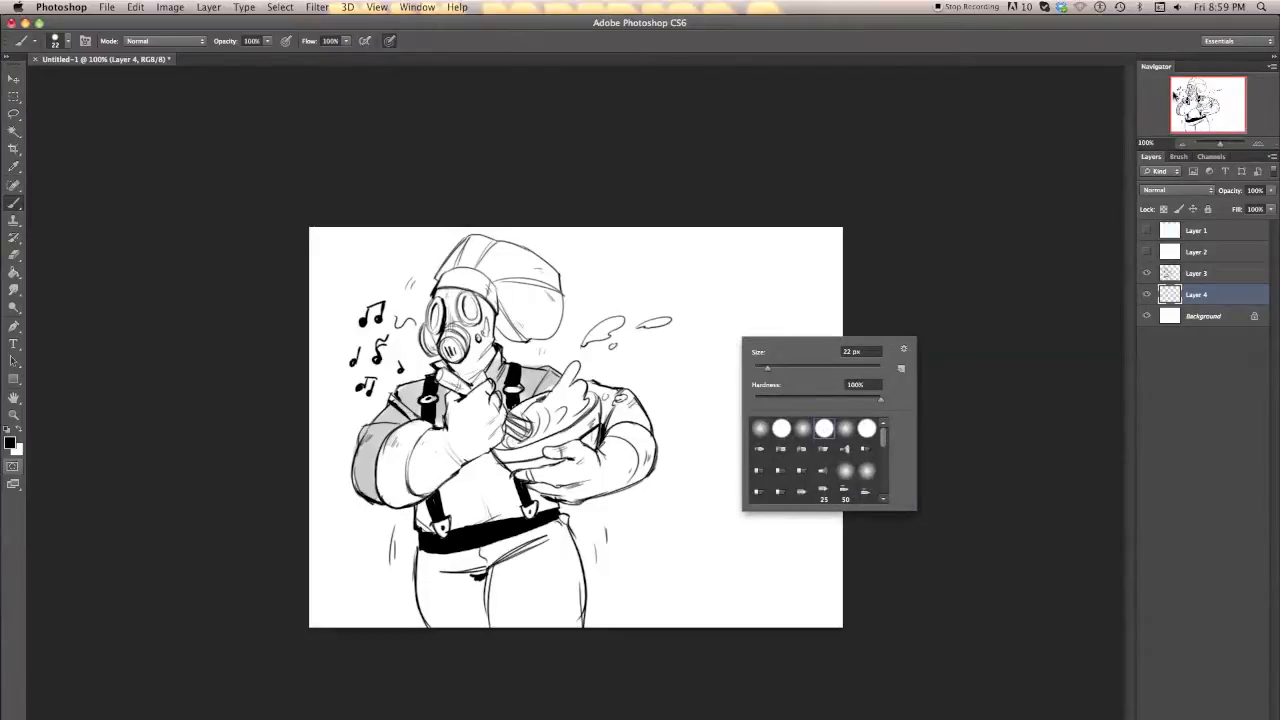
{"action": "left_click", "coordinate": [1177, 160]}
{"action": "left_click", "coordinate": [1178, 157]}
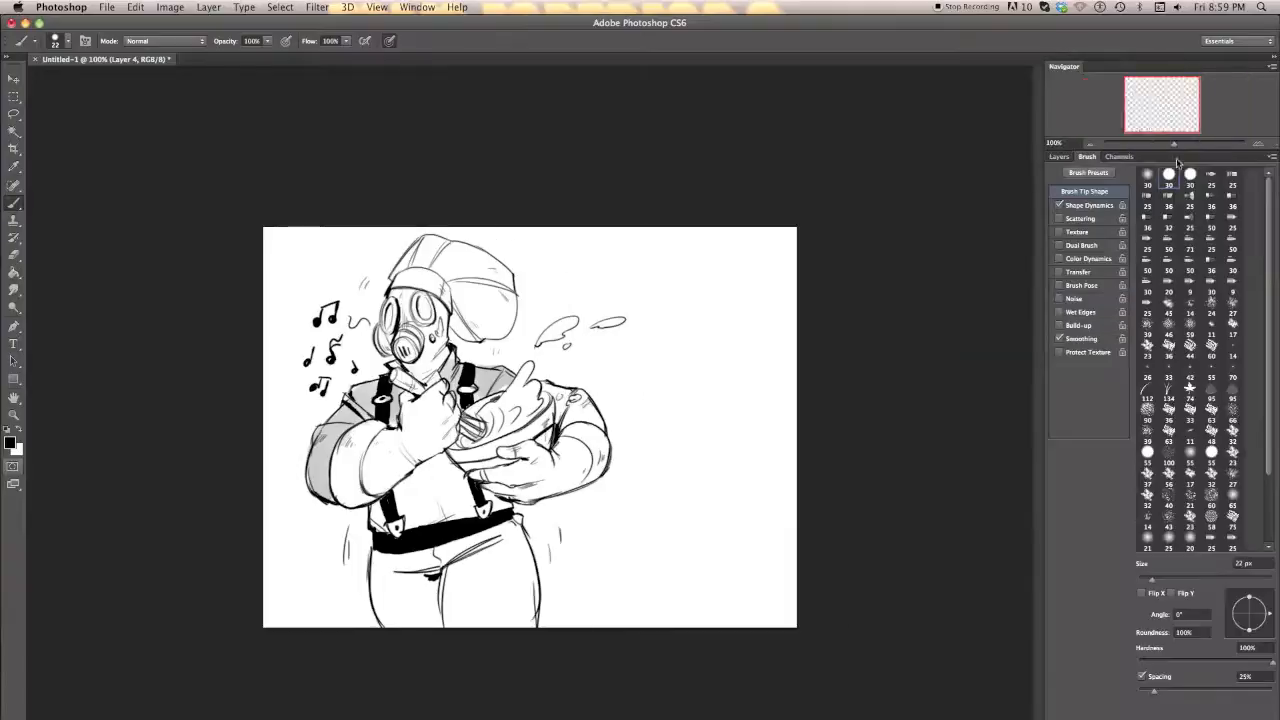
Step: Test the hard round brush with a few solid black strokes beside the character and undo them
{"action": "mouse_move", "coordinate": [662, 436]}
{"action": "left_mouse_down"}
{"action": "mouse_move", "coordinate": [688, 350]}
{"action": "mouse_move", "coordinate": [718, 366]}
{"action": "left_mouse_up"}
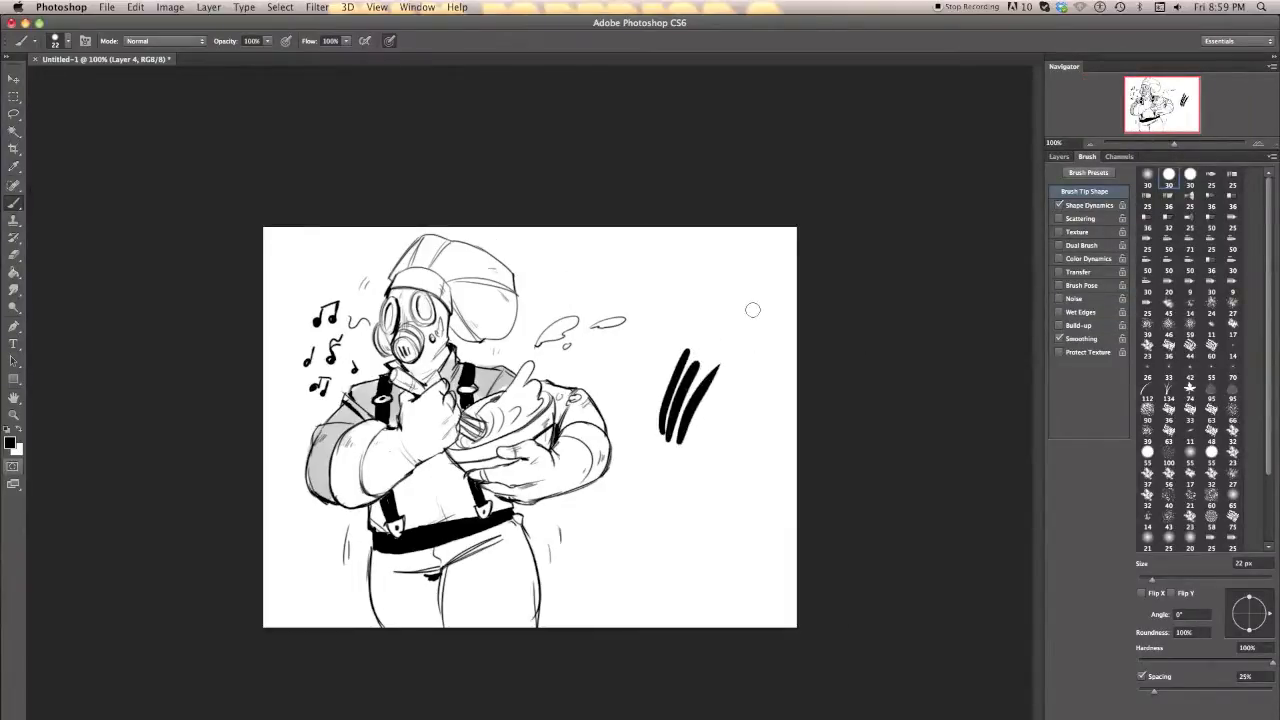
{"action": "key", "text": "super+alt+z"}
{"action": "key", "text": "super+alt+z"}
{"action": "key", "text": "super+alt+z"}
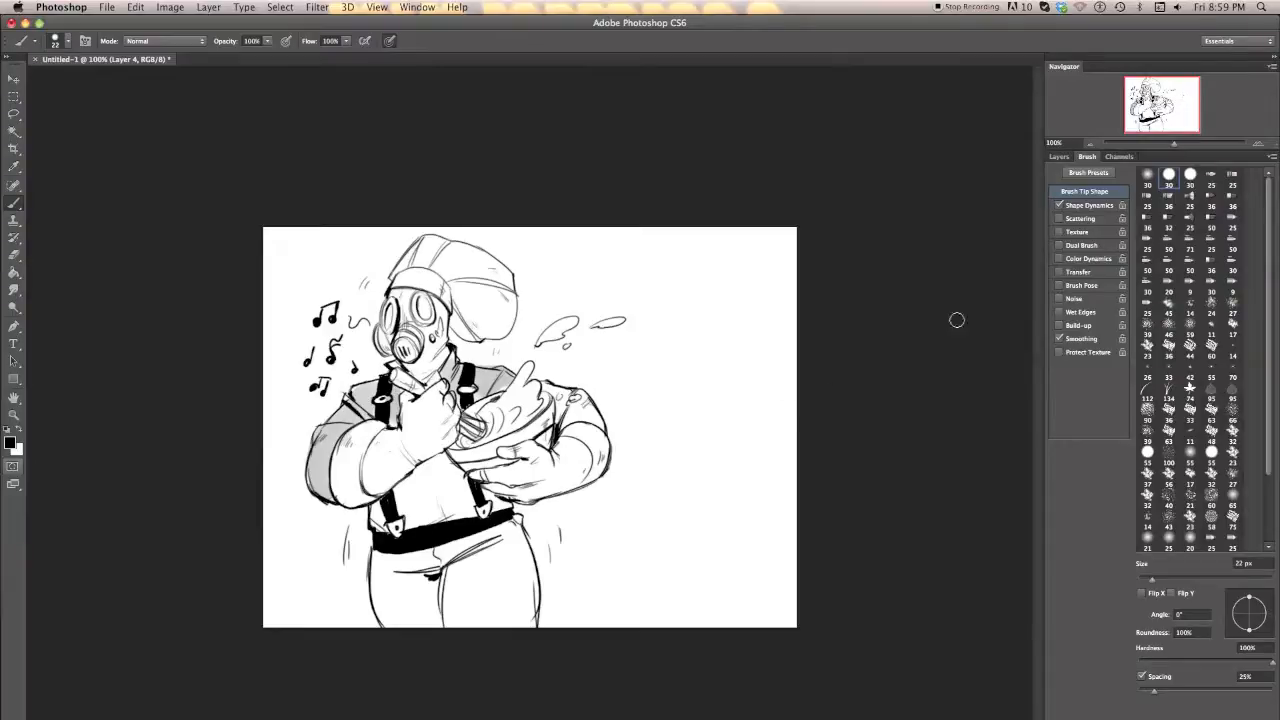
Step: Enable Transfer for the brush, with Pen Pressure controlling the opacity
{"action": "left_click", "coordinate": [1079, 272]}
{"action": "left_click", "coordinate": [1194, 206]}
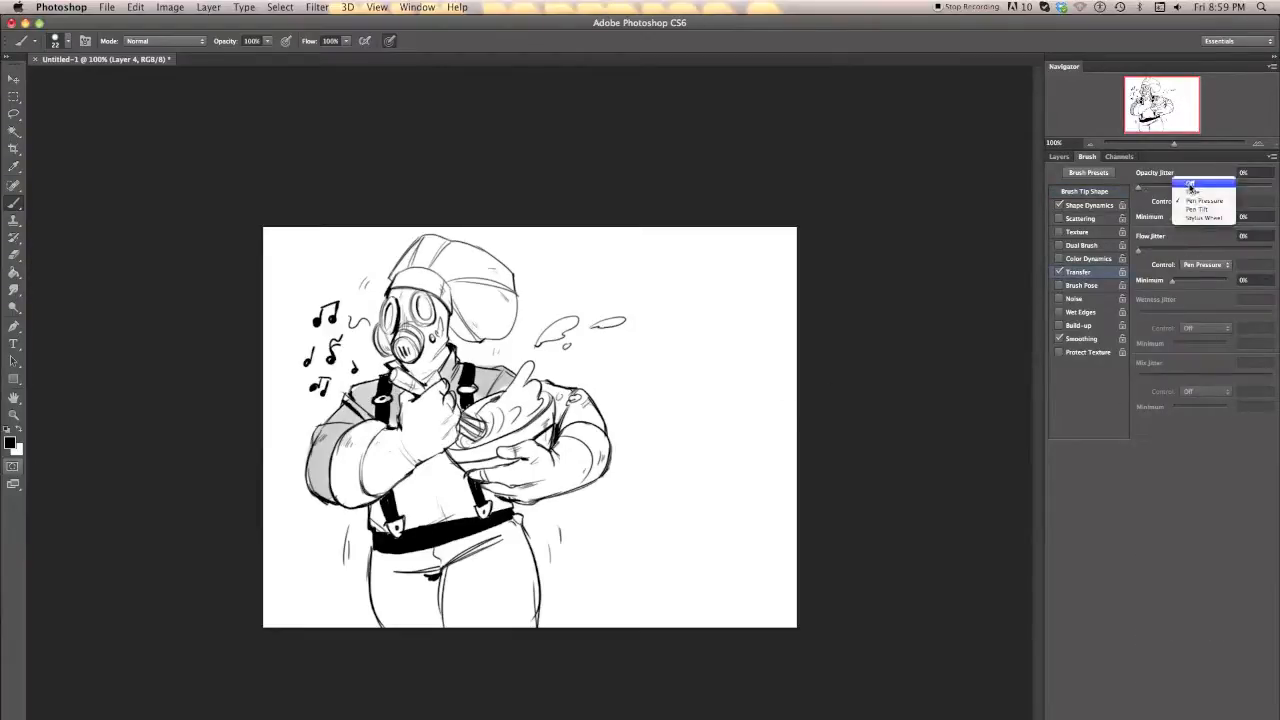
{"action": "left_click", "coordinate": [1138, 211]}
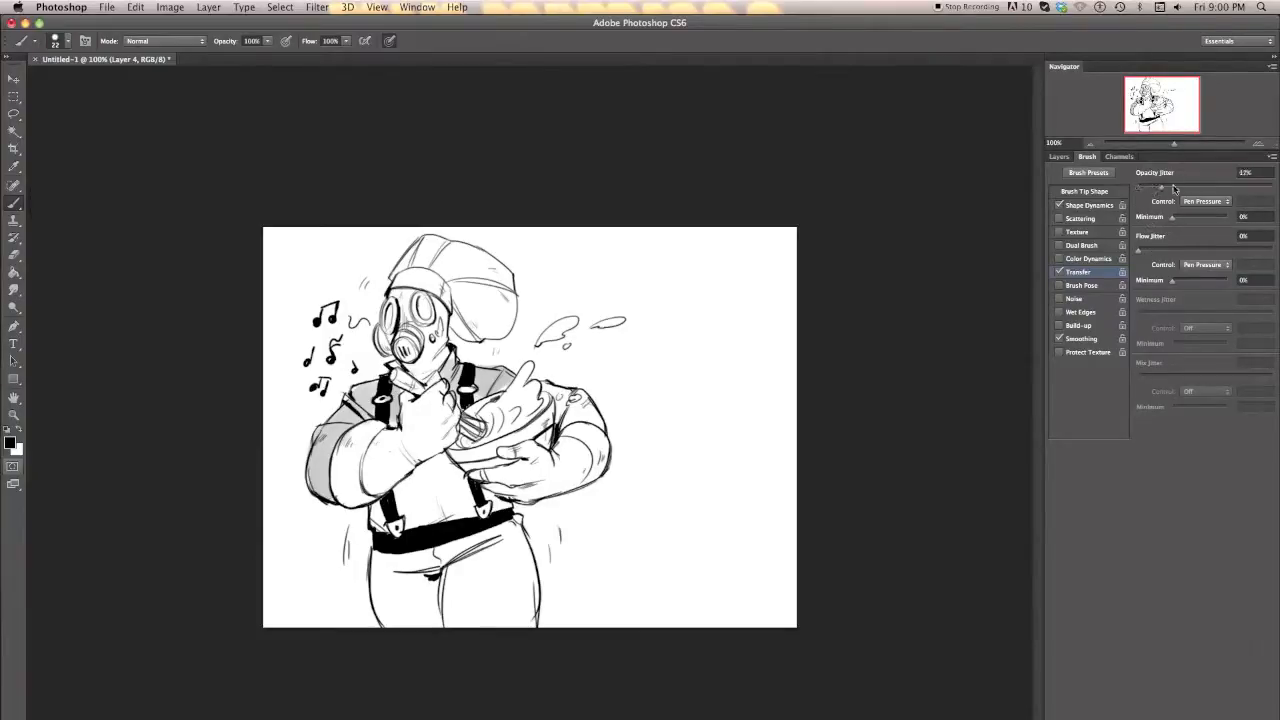
Step: Open the brush's Shape Dynamics, switch size control off and restore it to Pen Pressure
{"action": "left_click", "coordinate": [1092, 206]}
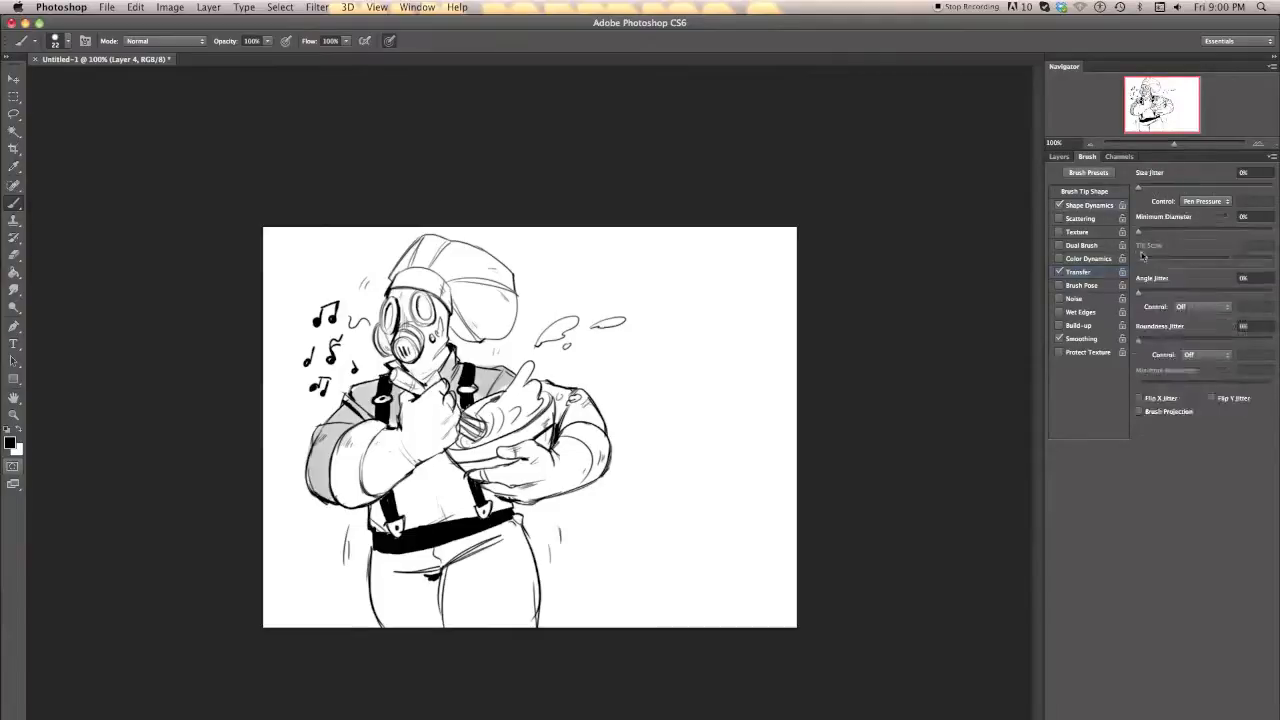
{"action": "left_click", "coordinate": [1197, 203]}
{"action": "left_click", "coordinate": [1192, 184]}
{"action": "left_click", "coordinate": [1200, 201]}
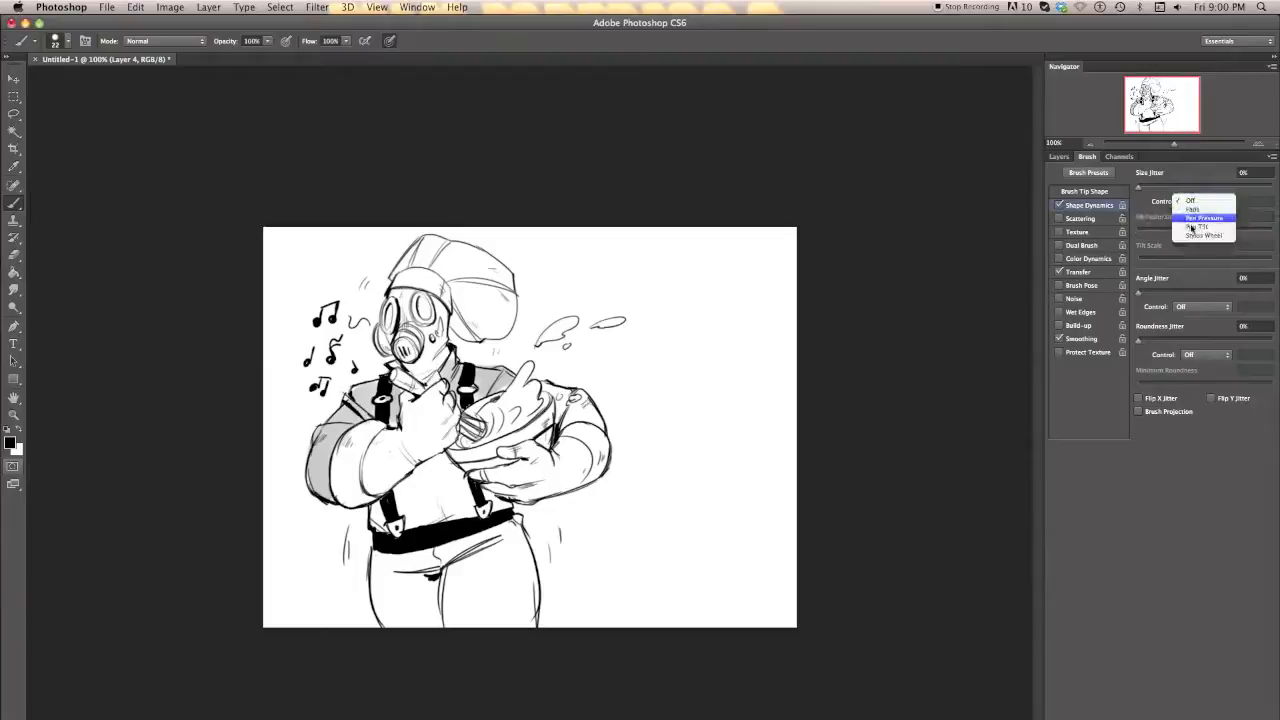
{"action": "left_click", "coordinate": [1192, 219]}
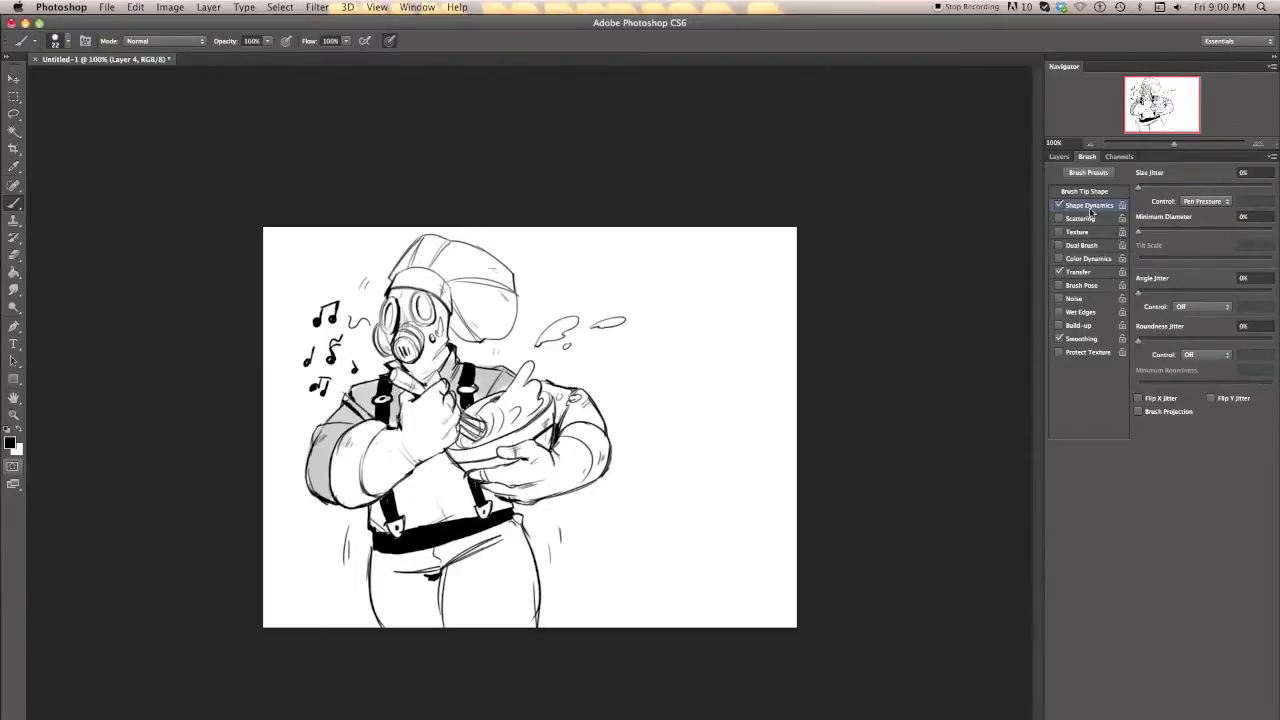
Step: Set the minimum diameter to 1%, test tapered strokes in the blank area beside the character, and undo them
{"action": "left_click_drag", "start_coordinate": [1159, 223], "coordinate": [1091, 230]}
{"action": "mouse_move", "coordinate": [660, 355]}
{"action": "left_mouse_down"}
{"action": "mouse_move", "coordinate": [725, 430]}
{"action": "mouse_move", "coordinate": [740, 515]}
{"action": "left_mouse_up"}
{"action": "key", "text": "ctrl+z"}
{"action": "mouse_move", "coordinate": [682, 334]}
{"action": "left_mouse_down"}
{"action": "mouse_move", "coordinate": [718, 403]}
{"action": "mouse_move", "coordinate": [729, 501]}
{"action": "mouse_move", "coordinate": [679, 515]}
{"action": "mouse_move", "coordinate": [755, 534]}
{"action": "left_mouse_up"}
{"action": "key", "text": "ctrl+z"}
{"action": "mouse_move", "coordinate": [674, 335]}
{"action": "left_mouse_down"}
{"action": "mouse_move", "coordinate": [711, 357]}
{"action": "mouse_move", "coordinate": [697, 418]}
{"action": "mouse_move", "coordinate": [728, 466]}
{"action": "left_mouse_up"}
{"action": "mouse_move", "coordinate": [683, 541]}
{"action": "left_mouse_down"}
{"action": "mouse_move", "coordinate": [649, 573]}
{"action": "mouse_move", "coordinate": [648, 333]}
{"action": "mouse_move", "coordinate": [737, 355]}
{"action": "left_mouse_up"}
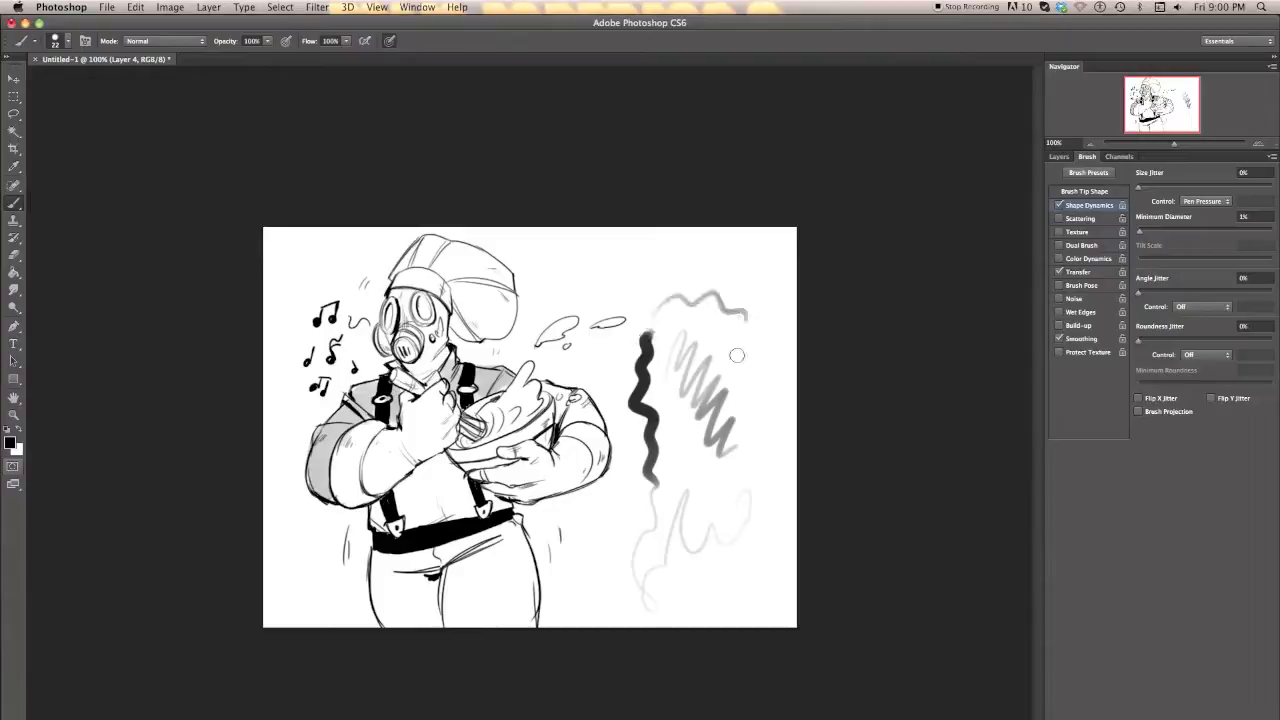
{"action": "key", "text": "ctrl+alt+z"}
{"action": "key", "text": "ctrl+alt+z"}
{"action": "key", "text": "ctrl+alt+z"}
{"action": "key", "text": "ctrl+alt+z"}
{"action": "key", "text": "ctrl+alt+z"}
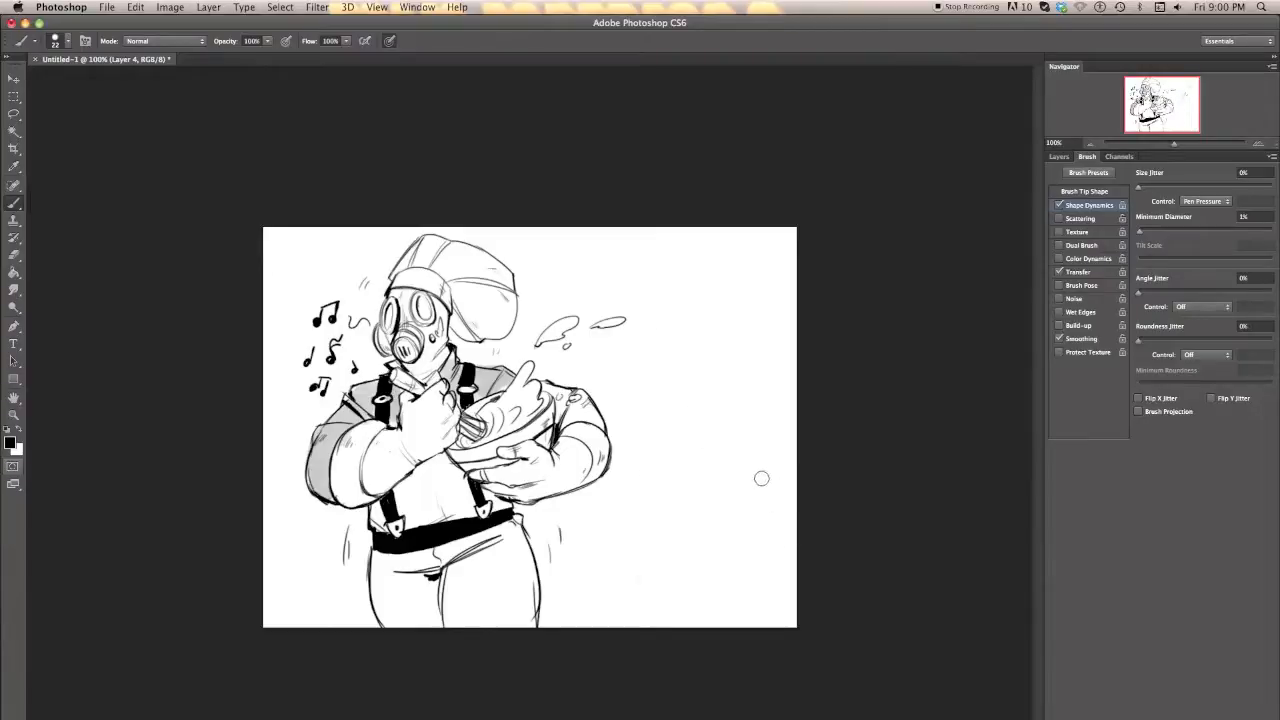
Step: Set the brush's minimum diameter to 100% and scribble light grey test strokes in the blank area beside the character
{"action": "right_click", "coordinate": [711, 369]}
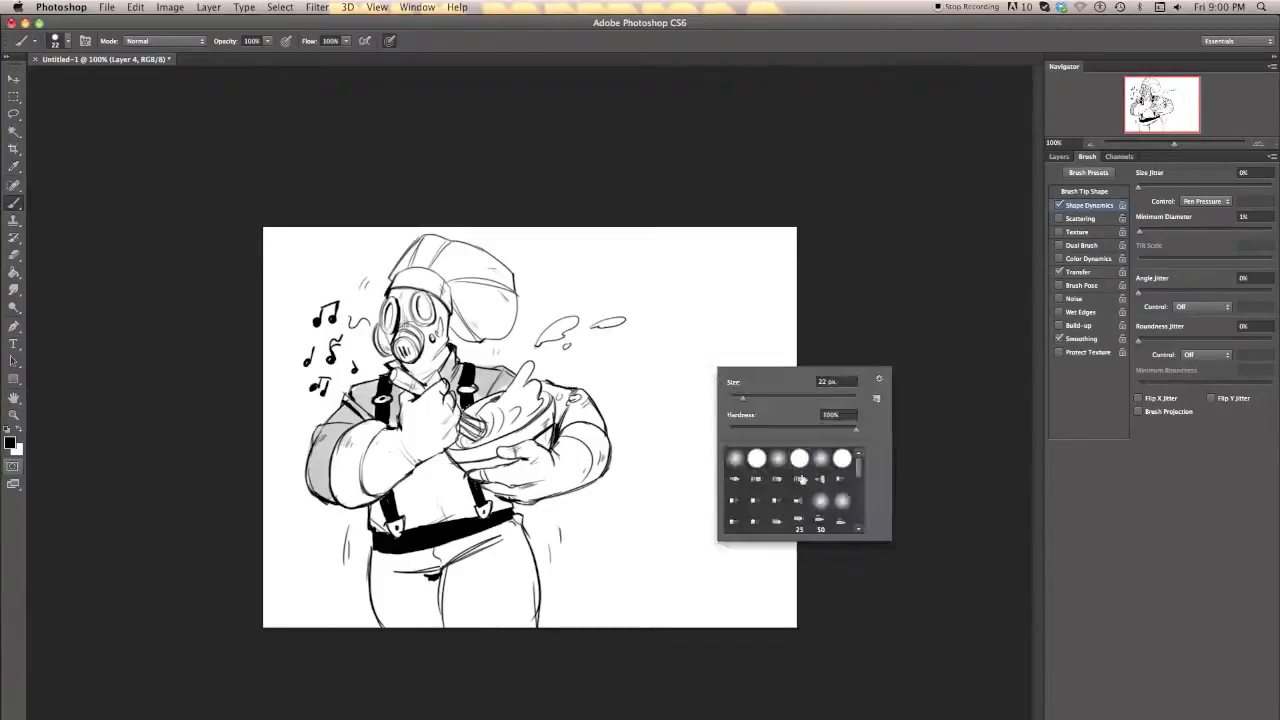
{"action": "left_click_drag", "start_coordinate": [1165, 233], "coordinate": [1274, 226]}
{"action": "mouse_move", "coordinate": [722, 328]}
{"action": "left_mouse_down"}
{"action": "mouse_move", "coordinate": [706, 503]}
{"action": "mouse_move", "coordinate": [747, 562]}
{"action": "mouse_move", "coordinate": [668, 520]}
{"action": "left_mouse_up"}
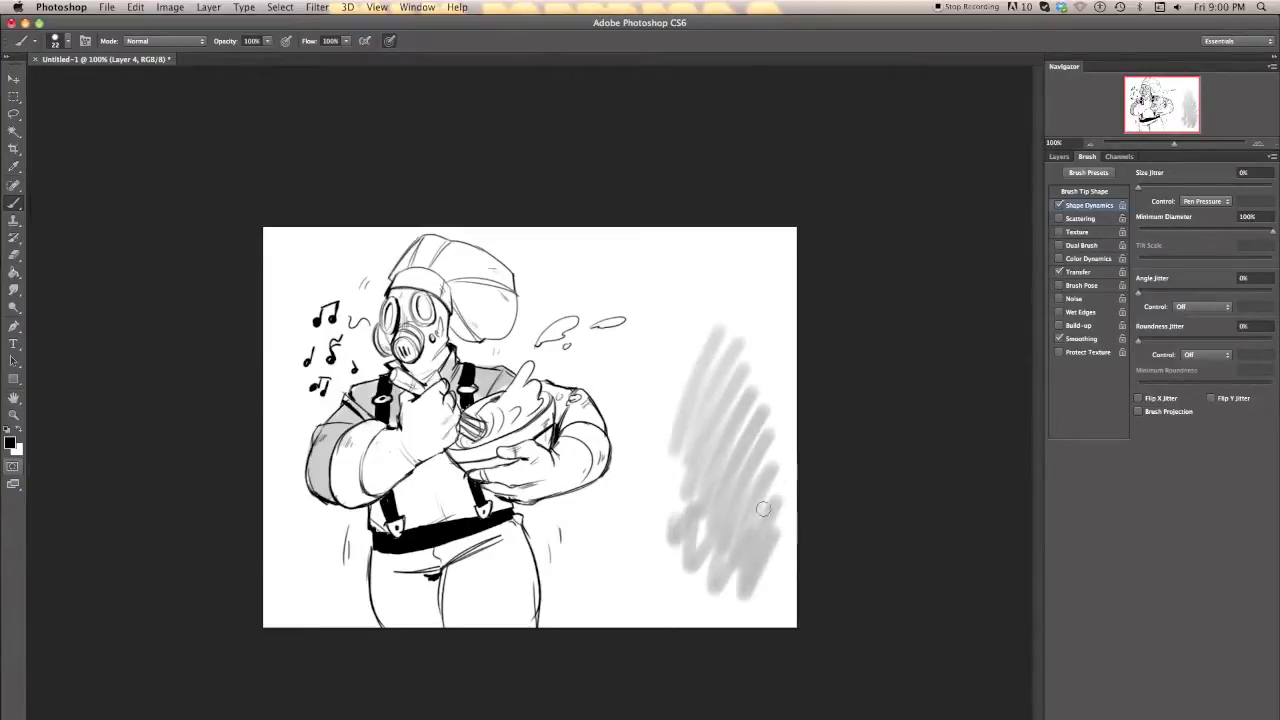
Step: Paint darker strokes over the grey scribble up close to examine the stroke edges and overlaps
{"action": "left_click", "coordinate": [1259, 143]}
{"action": "left_click", "coordinate": [1259, 143]}
{"action": "left_click_drag", "start_coordinate": [762, 423], "coordinate": [470, 464]}
{"action": "left_click_drag", "start_coordinate": [905, 388], "coordinate": [868, 318]}
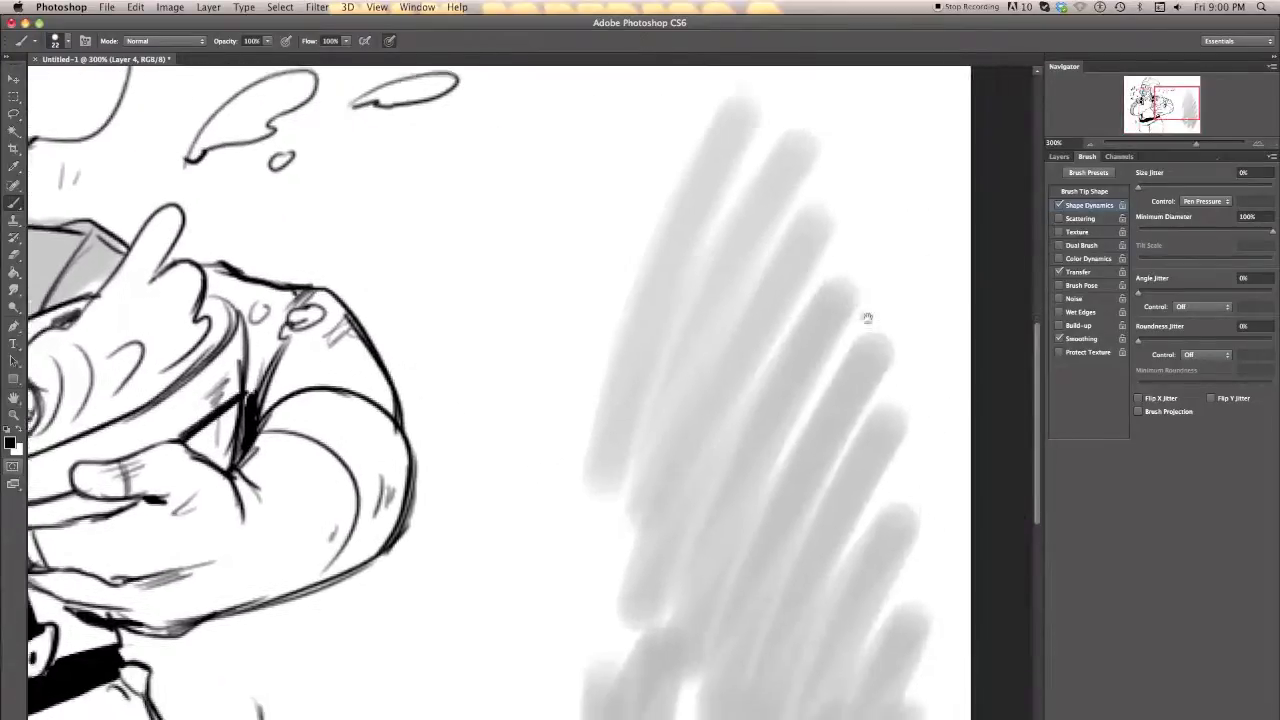
{"action": "scroll", "coordinate": [867, 317], "scroll_direction": "down", "scroll_amount": 3}
{"action": "scroll", "coordinate": [867, 317], "scroll_direction": "right", "scroll_amount": 2}
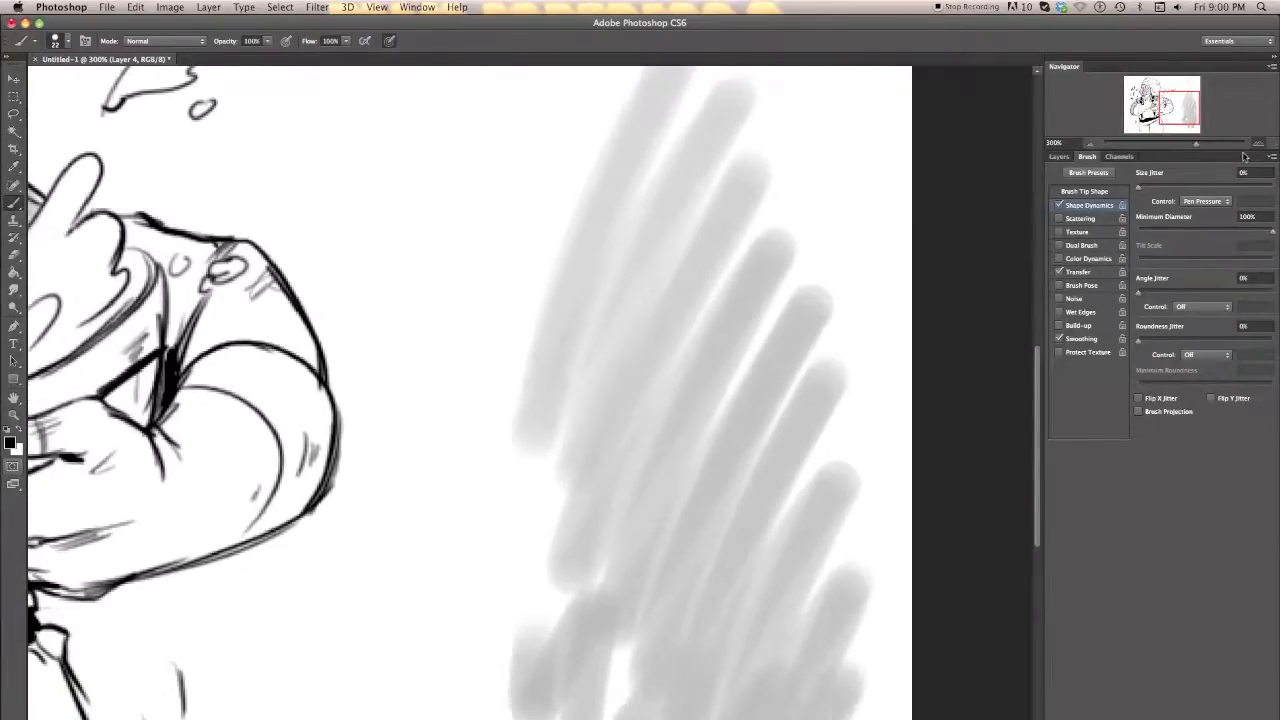
{"action": "left_click", "coordinate": [1259, 143]}
{"action": "left_click_drag", "start_coordinate": [1139, 341], "coordinate": [1137, 344]}
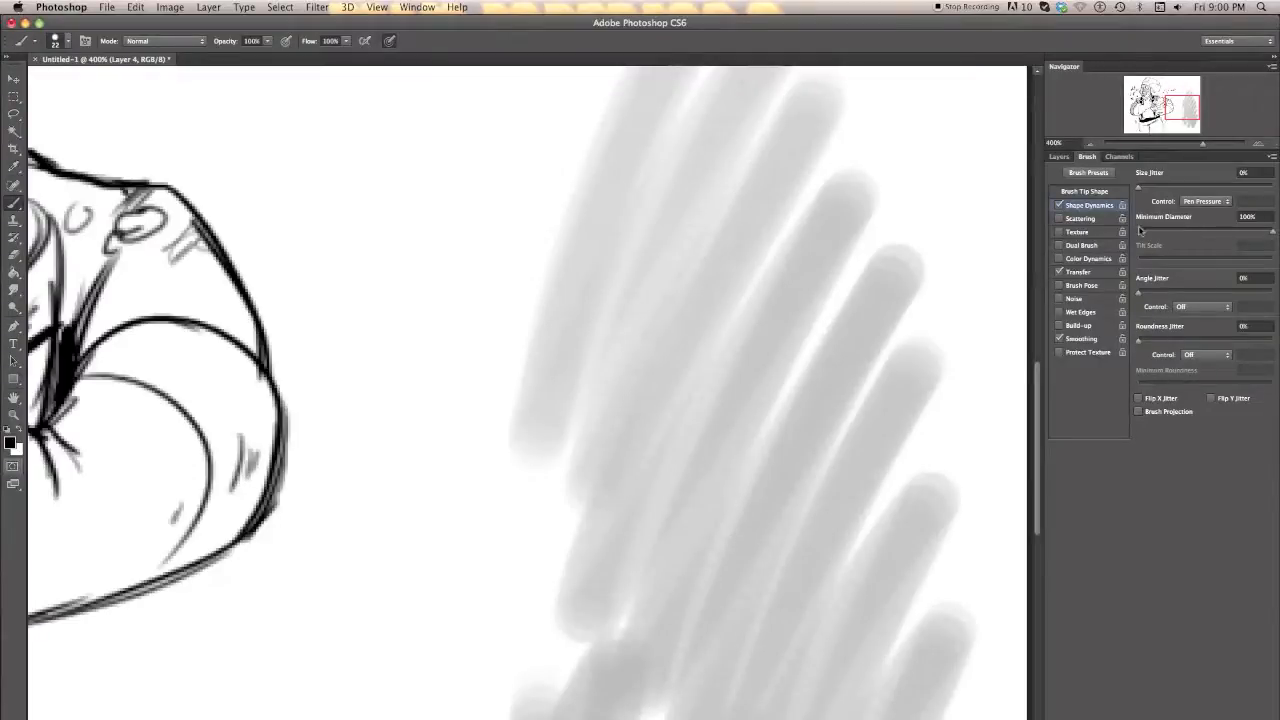
{"action": "scroll", "coordinate": [891, 449], "scroll_direction": "up", "scroll_amount": 3}
{"action": "scroll", "coordinate": [891, 449], "scroll_direction": "right", "scroll_amount": 3}
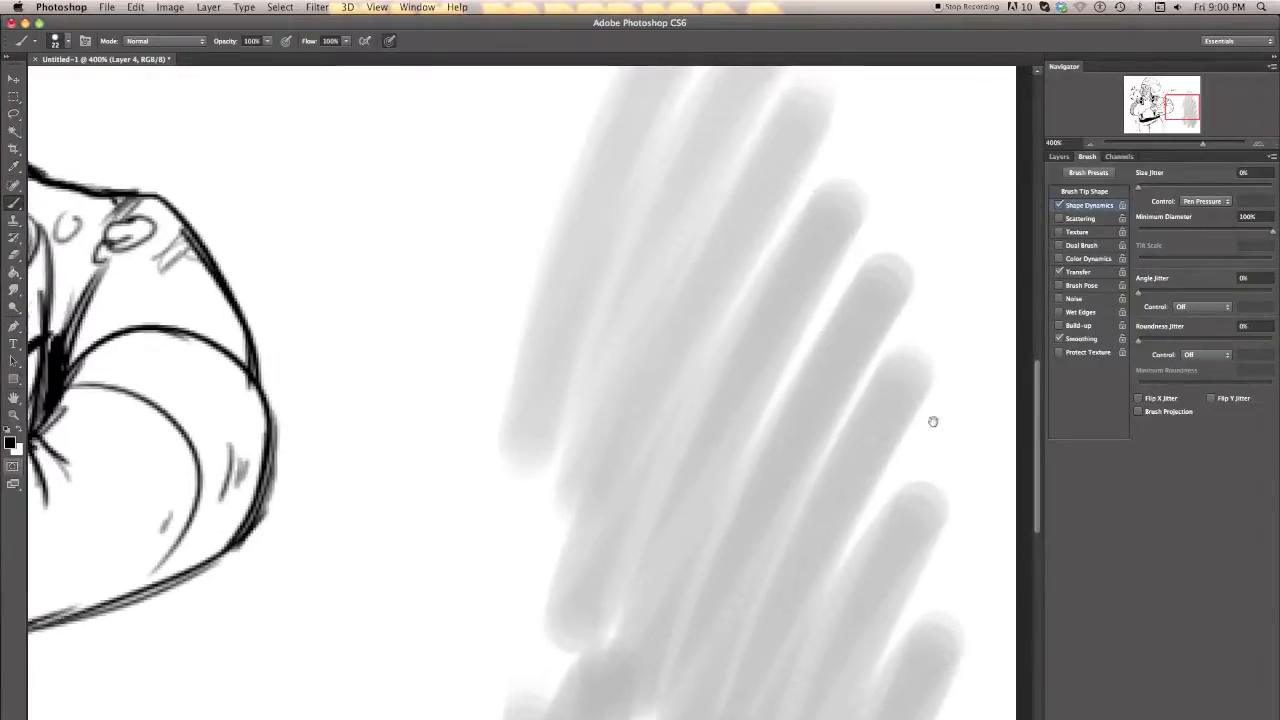
{"action": "mouse_move", "coordinate": [463, 533]}
{"action": "left_mouse_down"}
{"action": "mouse_move", "coordinate": [491, 314]}
{"action": "mouse_move", "coordinate": [557, 491]}
{"action": "mouse_move", "coordinate": [641, 647]}
{"action": "left_mouse_up"}
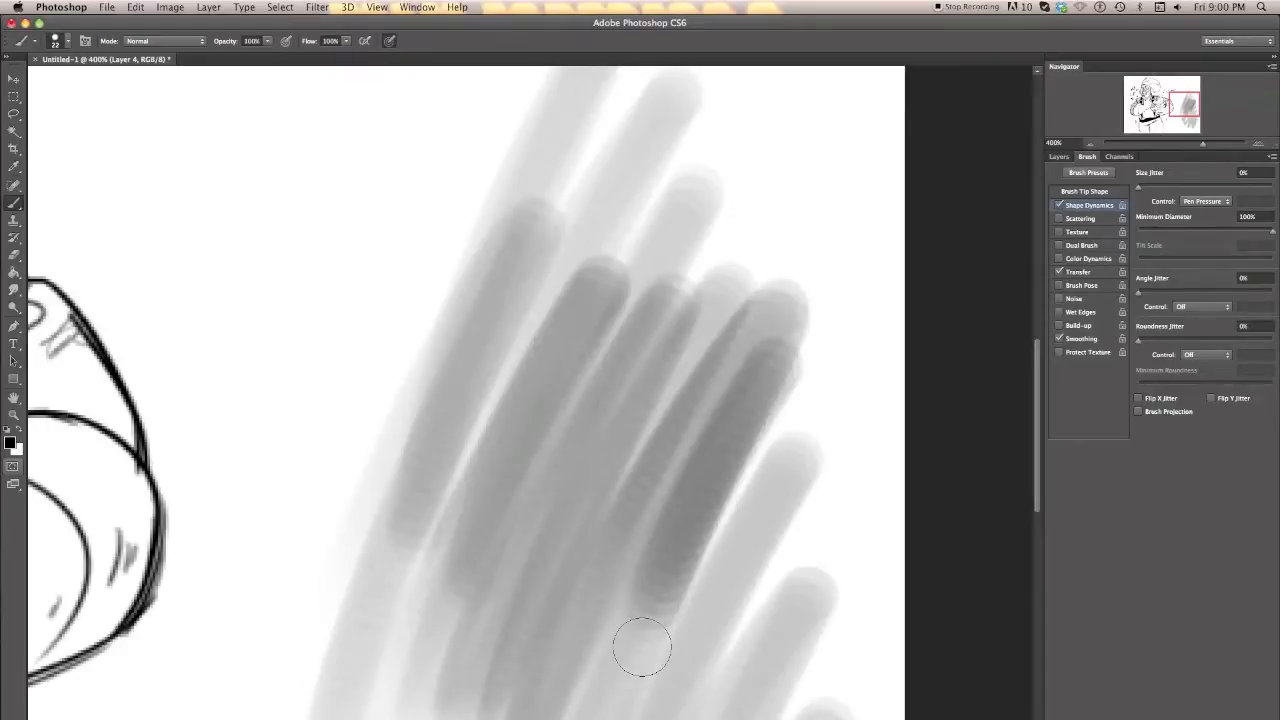
Step: Set the brush tip spacing to 1%
{"action": "scroll", "coordinate": [729, 400], "scroll_direction": "down", "scroll_amount": 3}
{"action": "scroll", "coordinate": [729, 400], "scroll_direction": "right", "scroll_amount": 2}
{"action": "left_click", "coordinate": [1084, 191]}
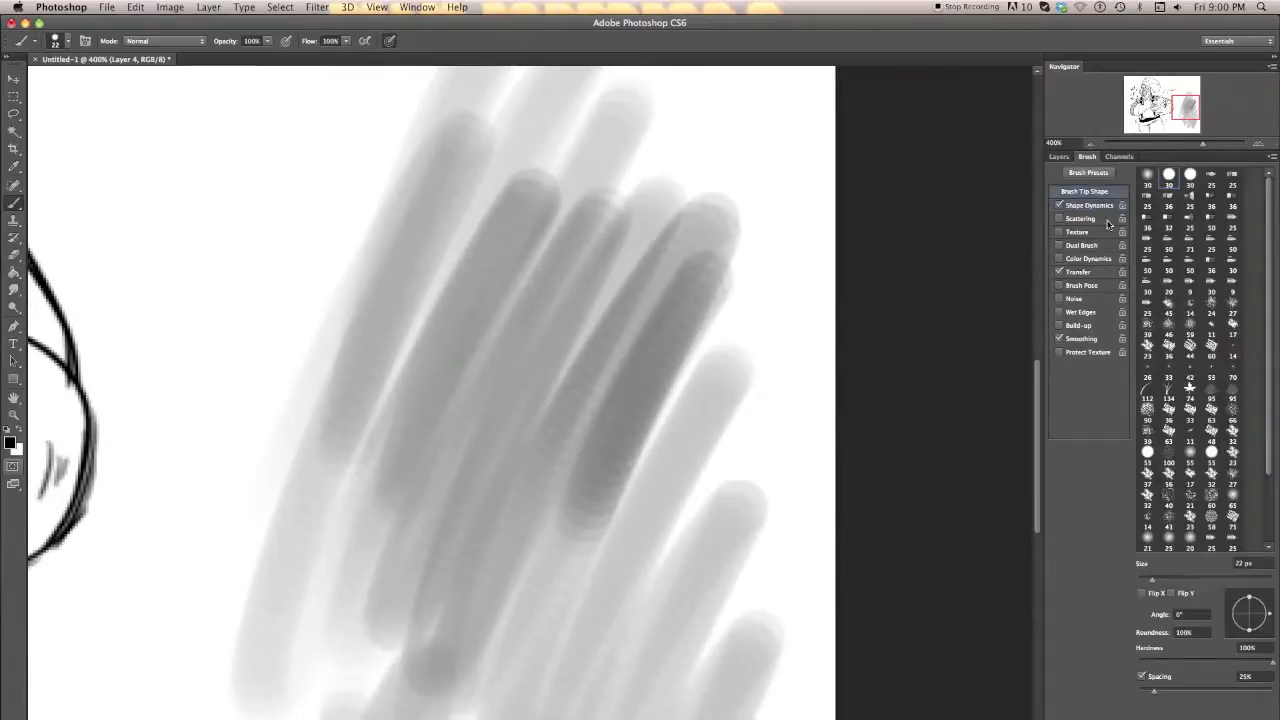
{"action": "left_click_drag", "start_coordinate": [1153, 692], "coordinate": [1112, 691]}
Step: Test the tighter spacing with grey strokes beside the scribble, and undo them along with the darker overlapping strokes
{"action": "mouse_move", "coordinate": [343, 531]}
{"action": "left_mouse_down"}
{"action": "mouse_move", "coordinate": [509, 531]}
{"action": "mouse_move", "coordinate": [602, 433]}
{"action": "mouse_move", "coordinate": [655, 611]}
{"action": "left_mouse_up"}
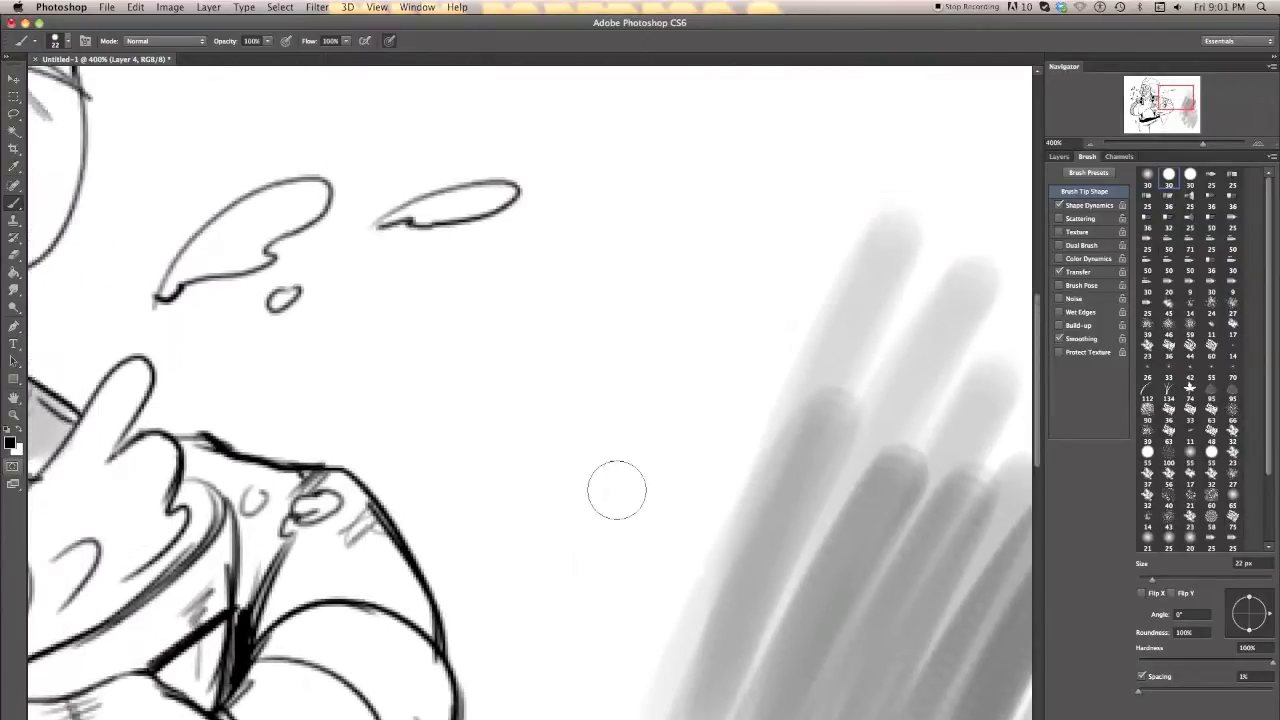
{"action": "mouse_move", "coordinate": [520, 480]}
{"action": "left_mouse_down"}
{"action": "mouse_move", "coordinate": [642, 418]}
{"action": "mouse_move", "coordinate": [635, 605]}
{"action": "mouse_move", "coordinate": [660, 640]}
{"action": "left_mouse_up"}
{"action": "left_click", "coordinate": [1092, 145]}
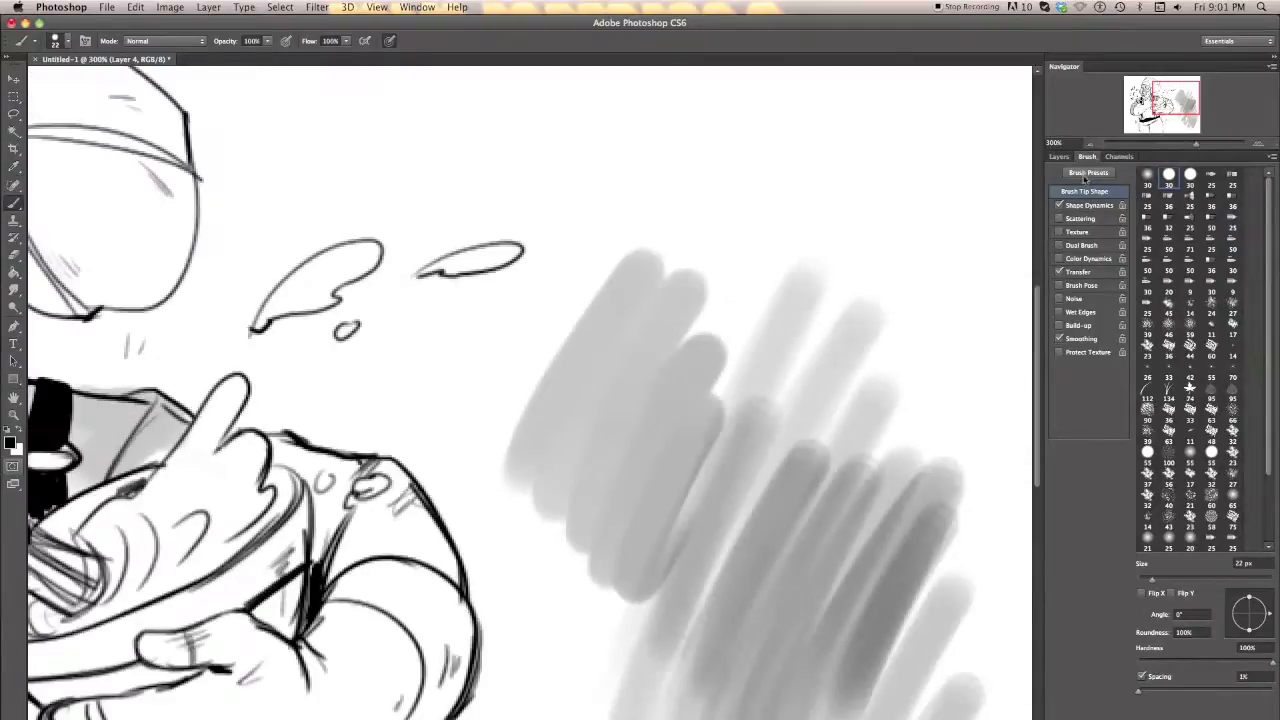
{"action": "left_click", "coordinate": [1092, 145]}
{"action": "left_click", "coordinate": [1092, 145]}
{"action": "key", "text": "ctrl+alt+z"}
{"action": "key", "text": "ctrl+alt+z"}
{"action": "key", "text": "ctrl+alt+z"}
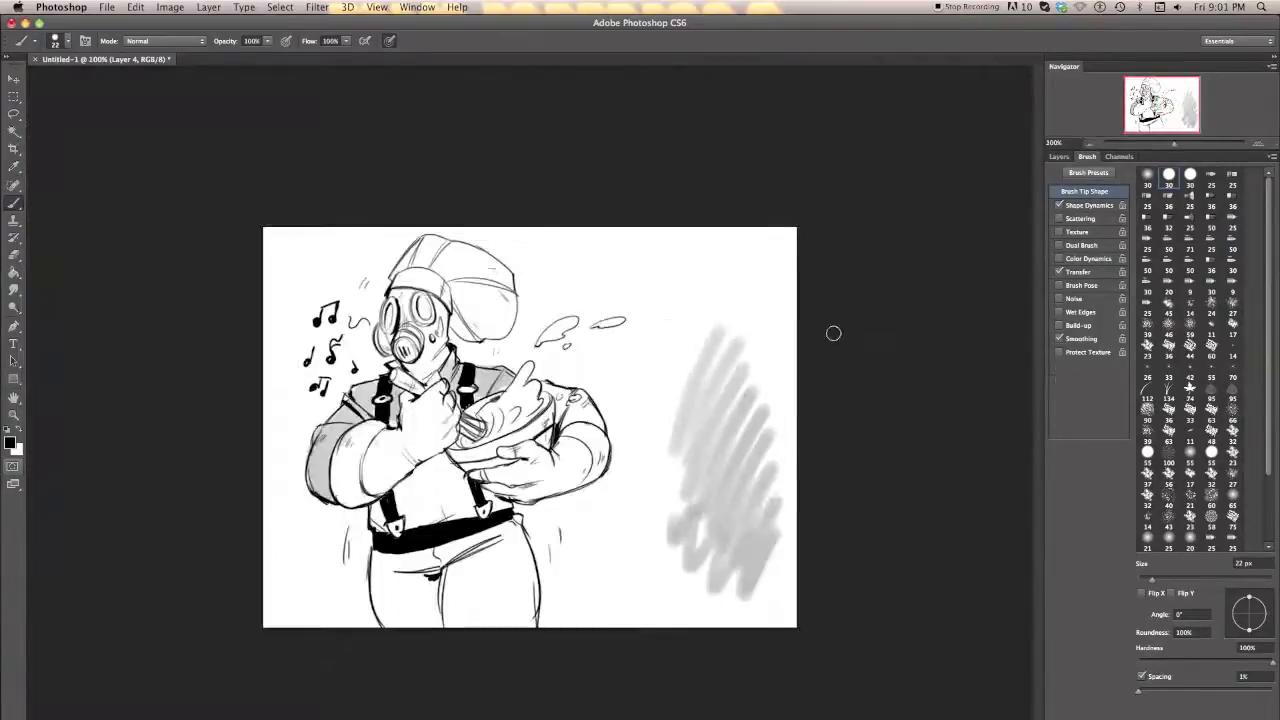
Step: Switch to the 55 px hard round brush, test it with overlapping grey strokes beside the character, and undo the strokes
{"action": "left_click", "coordinate": [1258, 143]}
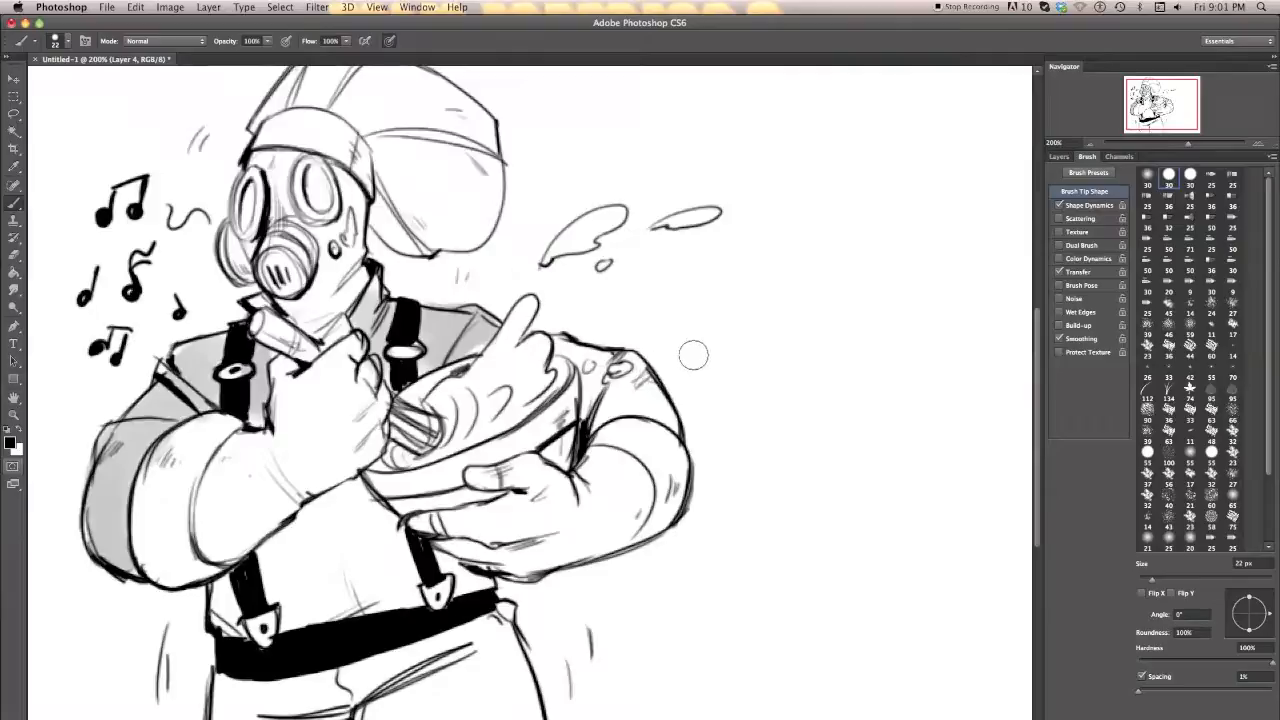
{"action": "right_click", "coordinate": [697, 352]}
{"action": "double_click", "coordinate": [824, 508]}
{"action": "mouse_move", "coordinate": [870, 225]}
{"action": "left_mouse_down"}
{"action": "mouse_move", "coordinate": [834, 300]}
{"action": "mouse_move", "coordinate": [913, 552]}
{"action": "mouse_move", "coordinate": [777, 643]}
{"action": "mouse_move", "coordinate": [824, 470]}
{"action": "mouse_move", "coordinate": [845, 300]}
{"action": "mouse_move", "coordinate": [937, 437]}
{"action": "mouse_move", "coordinate": [791, 589]}
{"action": "mouse_move", "coordinate": [808, 505]}
{"action": "left_mouse_up"}
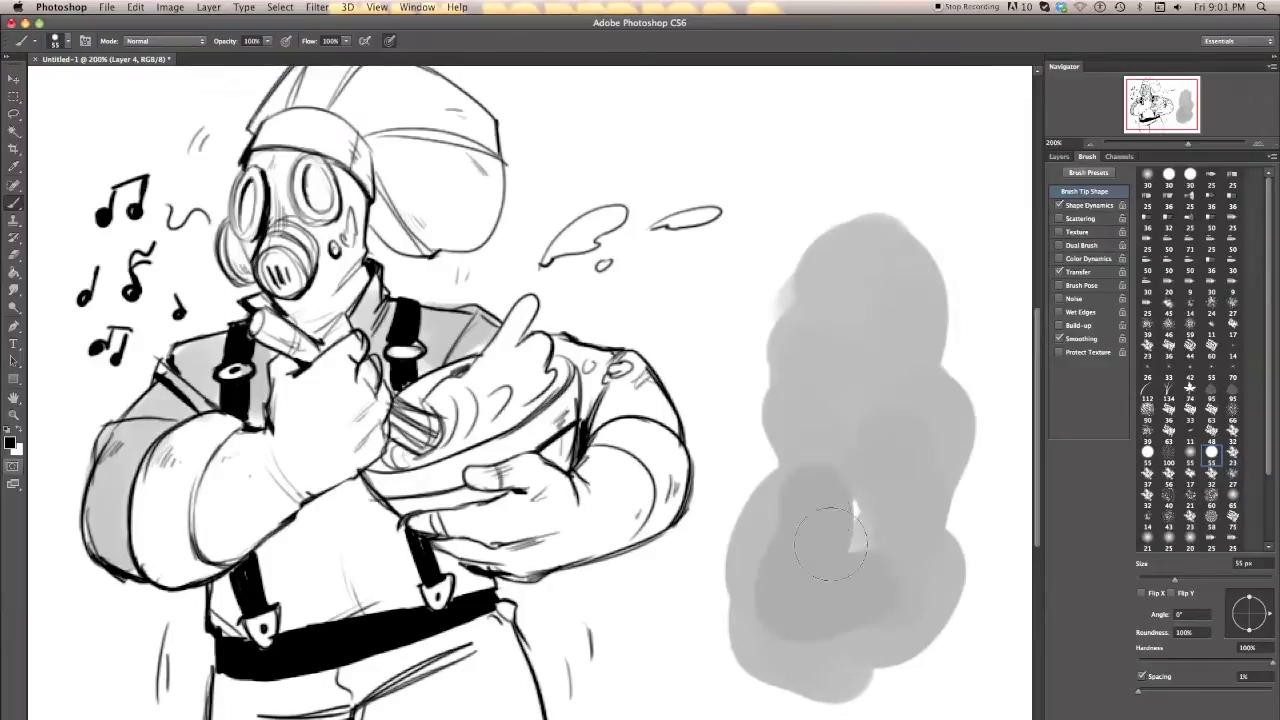
{"action": "scroll", "coordinate": [874, 537], "scroll_direction": "down", "scroll_amount": 2}
{"action": "scroll", "coordinate": [874, 537], "scroll_direction": "right", "scroll_amount": 2}
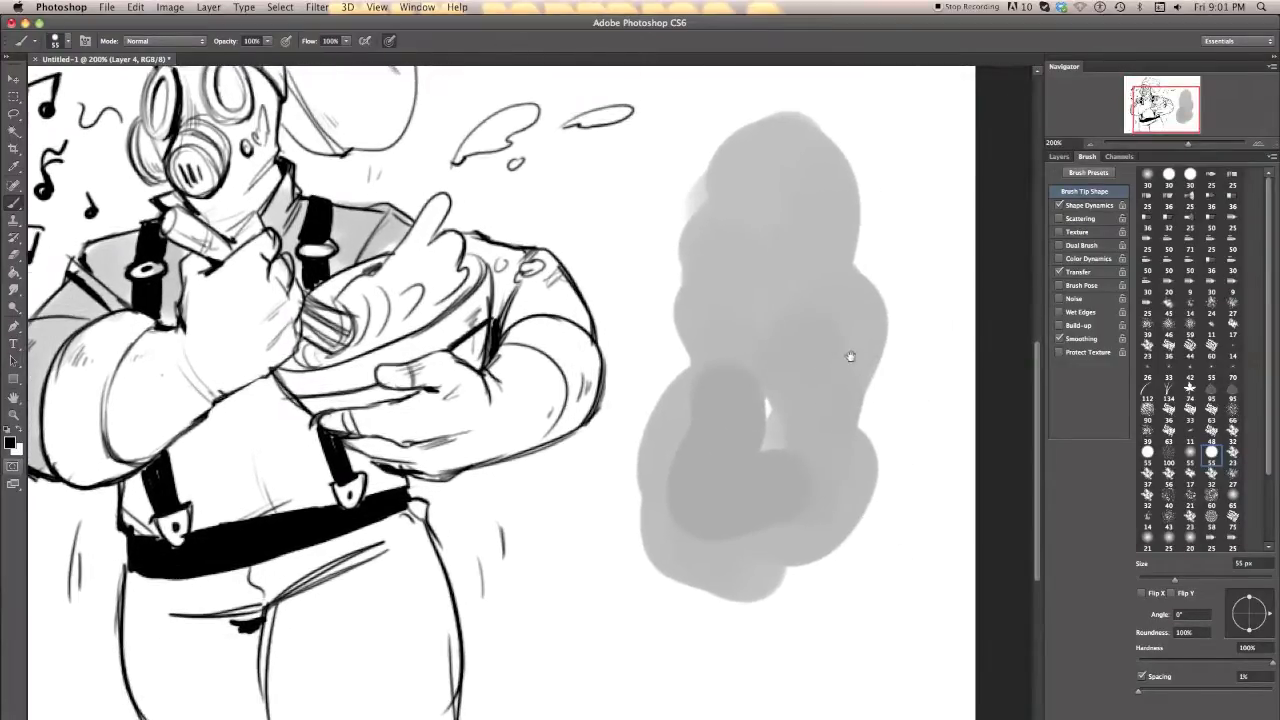
{"action": "scroll", "coordinate": [866, 452], "scroll_direction": "up", "scroll_amount": 4}
{"action": "scroll", "coordinate": [866, 452], "scroll_direction": "left", "scroll_amount": 1}
{"action": "key", "text": "alt+super+z"}
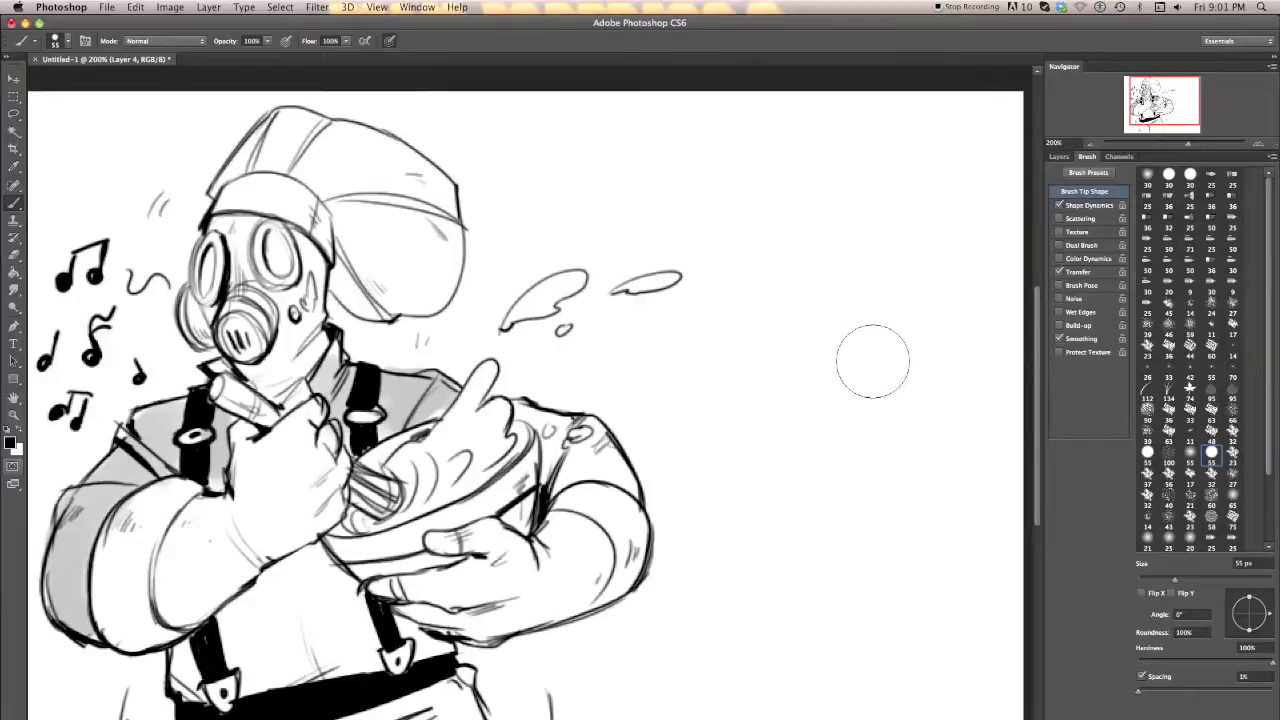
Step: Show the layer list and narrow the side panels to give the canvas more room
{"action": "left_click", "coordinate": [1091, 146]}
{"action": "left_click", "coordinate": [1060, 156]}
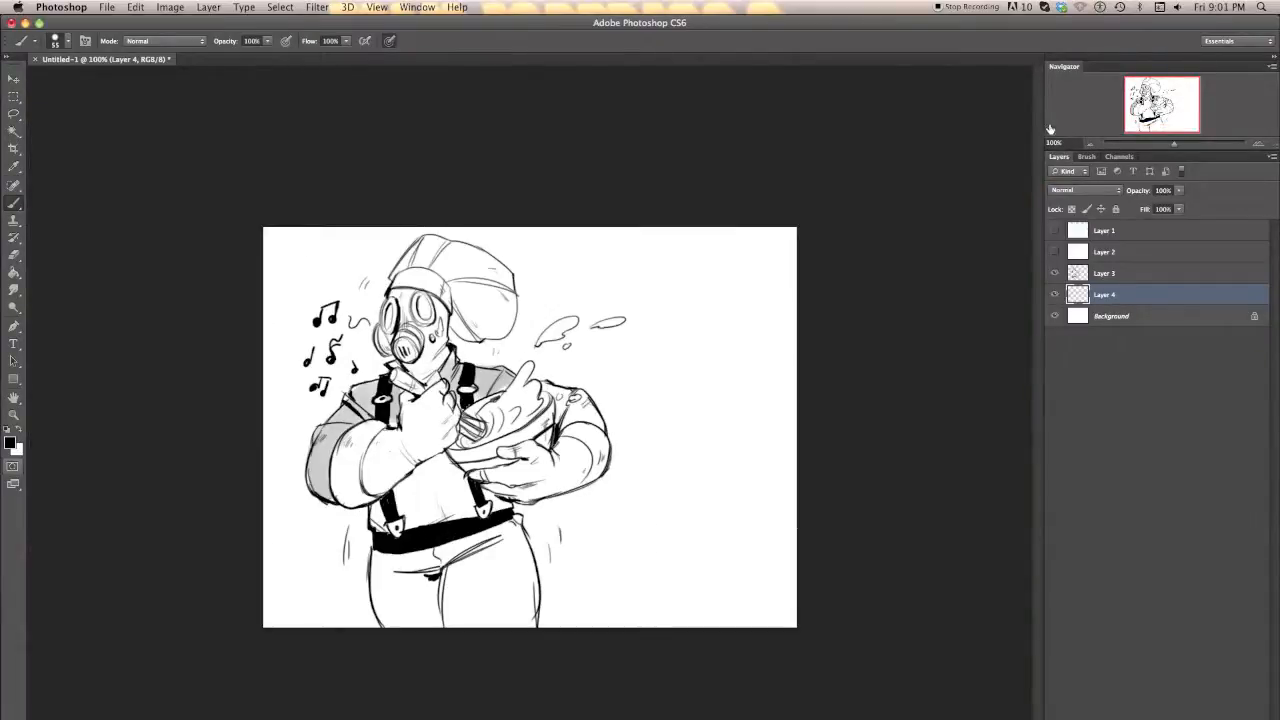
{"action": "left_click_drag", "start_coordinate": [1045, 123], "coordinate": [1228, 134]}
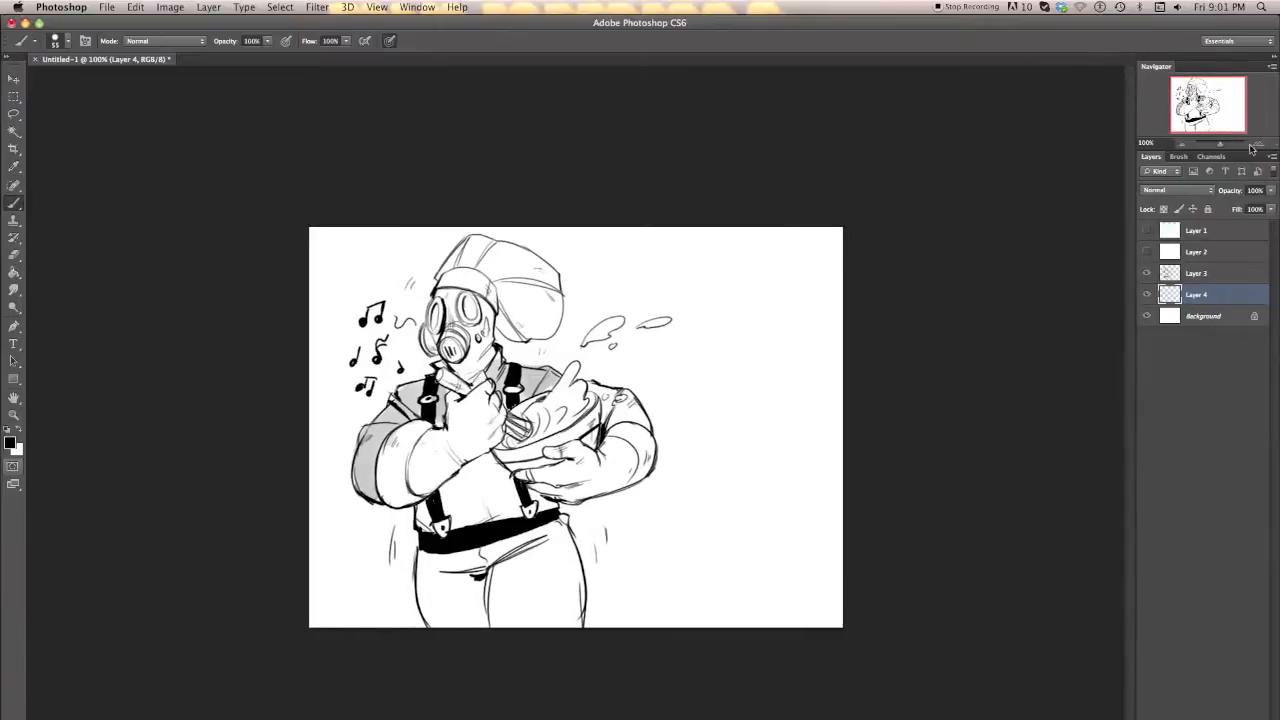
Step: Set the brush size to 20 px and block in the character's jumpsuit and trousers with a flat light grey
{"action": "left_click", "coordinate": [1257, 145]}
{"action": "left_click_drag", "start_coordinate": [526, 262], "coordinate": [693, 370]}
{"action": "right_click", "coordinate": [657, 346]}
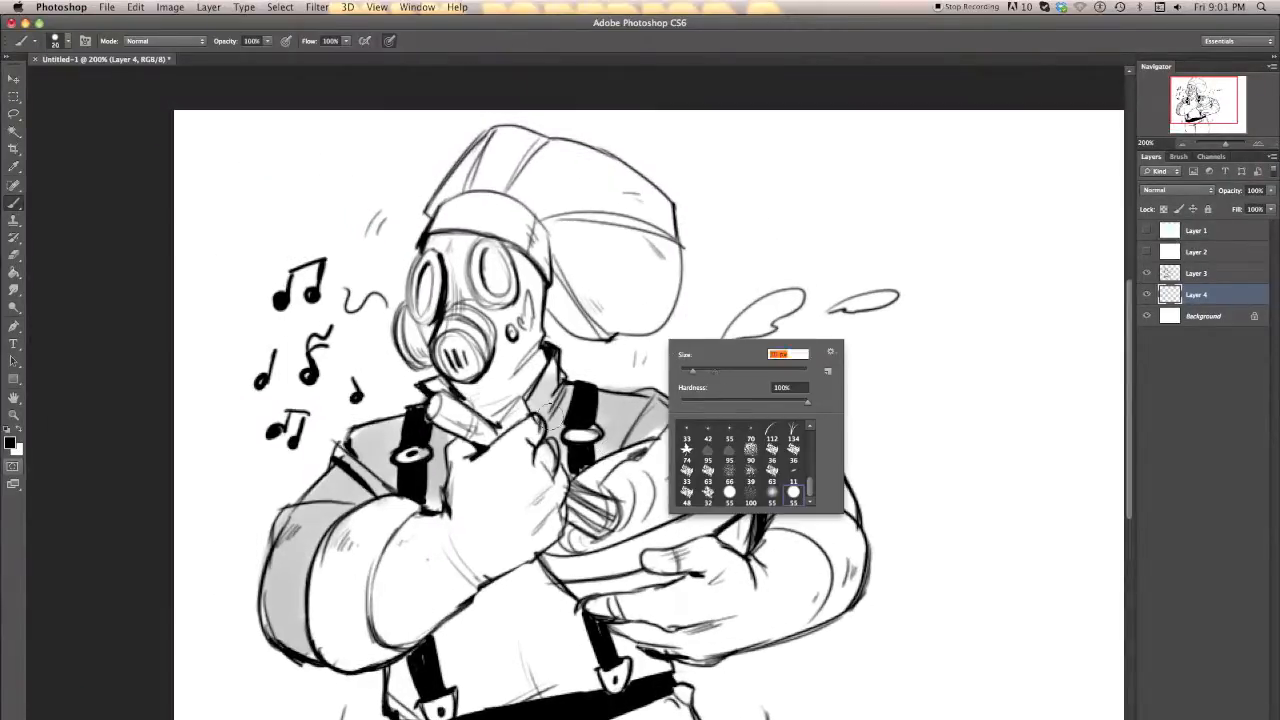
{"action": "left_click", "coordinate": [550, 370]}
{"action": "mouse_move", "coordinate": [740, 434]}
{"action": "left_mouse_down"}
{"action": "mouse_move", "coordinate": [804, 445]}
{"action": "mouse_move", "coordinate": [796, 472]}
{"action": "mouse_move", "coordinate": [796, 449]}
{"action": "mouse_move", "coordinate": [838, 499]}
{"action": "left_mouse_up"}
{"action": "left_click_drag", "start_coordinate": [675, 557], "coordinate": [725, 467]}
{"action": "mouse_move", "coordinate": [585, 485]}
{"action": "left_mouse_down"}
{"action": "mouse_move", "coordinate": [510, 540]}
{"action": "mouse_move", "coordinate": [500, 590]}
{"action": "mouse_move", "coordinate": [525, 610]}
{"action": "mouse_move", "coordinate": [552, 514]}
{"action": "mouse_move", "coordinate": [635, 600]}
{"action": "mouse_move", "coordinate": [681, 572]}
{"action": "mouse_move", "coordinate": [725, 590]}
{"action": "left_mouse_up"}
{"action": "scroll", "coordinate": [700, 585], "scroll_direction": "down", "scroll_amount": 3}
{"action": "scroll", "coordinate": [700, 585], "scroll_direction": "left", "scroll_amount": 5}
{"action": "mouse_move", "coordinate": [565, 530]}
{"action": "left_mouse_down"}
{"action": "mouse_move", "coordinate": [592, 641]}
{"action": "mouse_move", "coordinate": [587, 518]}
{"action": "mouse_move", "coordinate": [610, 534]}
{"action": "mouse_move", "coordinate": [644, 604]}
{"action": "mouse_move", "coordinate": [666, 499]}
{"action": "mouse_move", "coordinate": [698, 574]}
{"action": "mouse_move", "coordinate": [711, 573]}
{"action": "mouse_move", "coordinate": [738, 492]}
{"action": "mouse_move", "coordinate": [750, 510]}
{"action": "mouse_move", "coordinate": [770, 495]}
{"action": "mouse_move", "coordinate": [790, 629]}
{"action": "mouse_move", "coordinate": [799, 499]}
{"action": "mouse_move", "coordinate": [832, 629]}
{"action": "mouse_move", "coordinate": [836, 549]}
{"action": "mouse_move", "coordinate": [849, 569]}
{"action": "mouse_move", "coordinate": [837, 452]}
{"action": "mouse_move", "coordinate": [786, 470]}
{"action": "mouse_move", "coordinate": [841, 518]}
{"action": "mouse_move", "coordinate": [850, 510]}
{"action": "mouse_move", "coordinate": [860, 638]}
{"action": "mouse_move", "coordinate": [871, 539]}
{"action": "mouse_move", "coordinate": [870, 644]}
{"action": "mouse_move", "coordinate": [790, 648]}
{"action": "left_mouse_up"}
Step: Fill both of the character's gloves with dark grey, building up the tone within the line art
{"action": "scroll", "coordinate": [578, 560], "scroll_direction": "down", "scroll_amount": 3}
{"action": "scroll", "coordinate": [592, 455], "scroll_direction": "up", "scroll_amount": 5}
{"action": "mouse_move", "coordinate": [592, 455]}
{"action": "left_mouse_down"}
{"action": "mouse_move", "coordinate": [575, 480]}
{"action": "mouse_move", "coordinate": [650, 410]}
{"action": "mouse_move", "coordinate": [580, 500]}
{"action": "mouse_move", "coordinate": [640, 435]}
{"action": "mouse_move", "coordinate": [590, 525]}
{"action": "mouse_move", "coordinate": [680, 445]}
{"action": "mouse_move", "coordinate": [665, 475]}
{"action": "mouse_move", "coordinate": [675, 400]}
{"action": "mouse_move", "coordinate": [585, 528]}
{"action": "mouse_move", "coordinate": [565, 505]}
{"action": "mouse_move", "coordinate": [650, 393]}
{"action": "mouse_move", "coordinate": [655, 328]}
{"action": "mouse_move", "coordinate": [695, 335]}
{"action": "mouse_move", "coordinate": [718, 312]}
{"action": "mouse_move", "coordinate": [745, 385]}
{"action": "mouse_move", "coordinate": [736, 420]}
{"action": "mouse_move", "coordinate": [695, 440]}
{"action": "mouse_move", "coordinate": [700, 370]}
{"action": "mouse_move", "coordinate": [665, 395]}
{"action": "mouse_move", "coordinate": [692, 338]}
{"action": "mouse_move", "coordinate": [674, 405]}
{"action": "left_mouse_up"}
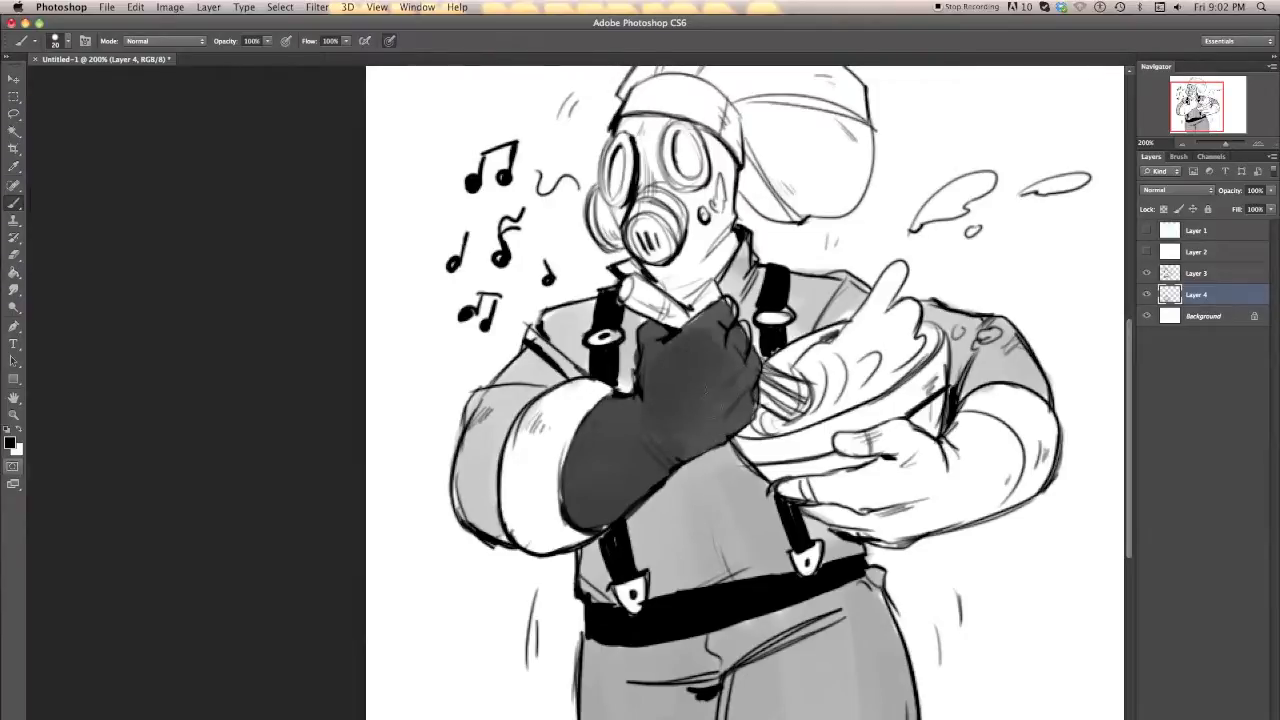
{"action": "left_click_drag", "start_coordinate": [894, 536], "coordinate": [785, 564]}
{"action": "mouse_move", "coordinate": [728, 528]}
{"action": "left_mouse_down"}
{"action": "mouse_move", "coordinate": [730, 541]}
{"action": "mouse_move", "coordinate": [720, 522]}
{"action": "mouse_move", "coordinate": [790, 562]}
{"action": "mouse_move", "coordinate": [820, 540]}
{"action": "mouse_move", "coordinate": [740, 512]}
{"action": "mouse_move", "coordinate": [800, 485]}
{"action": "mouse_move", "coordinate": [775, 460]}
{"action": "left_mouse_up"}
{"action": "mouse_move", "coordinate": [798, 460]}
{"action": "left_mouse_down"}
{"action": "mouse_move", "coordinate": [812, 486]}
{"action": "mouse_move", "coordinate": [858, 472]}
{"action": "mouse_move", "coordinate": [860, 452]}
{"action": "mouse_move", "coordinate": [893, 477]}
{"action": "mouse_move", "coordinate": [870, 515]}
{"action": "mouse_move", "coordinate": [840, 495]}
{"action": "mouse_move", "coordinate": [830, 548]}
{"action": "mouse_move", "coordinate": [793, 546]}
{"action": "mouse_move", "coordinate": [758, 512]}
{"action": "left_mouse_up"}
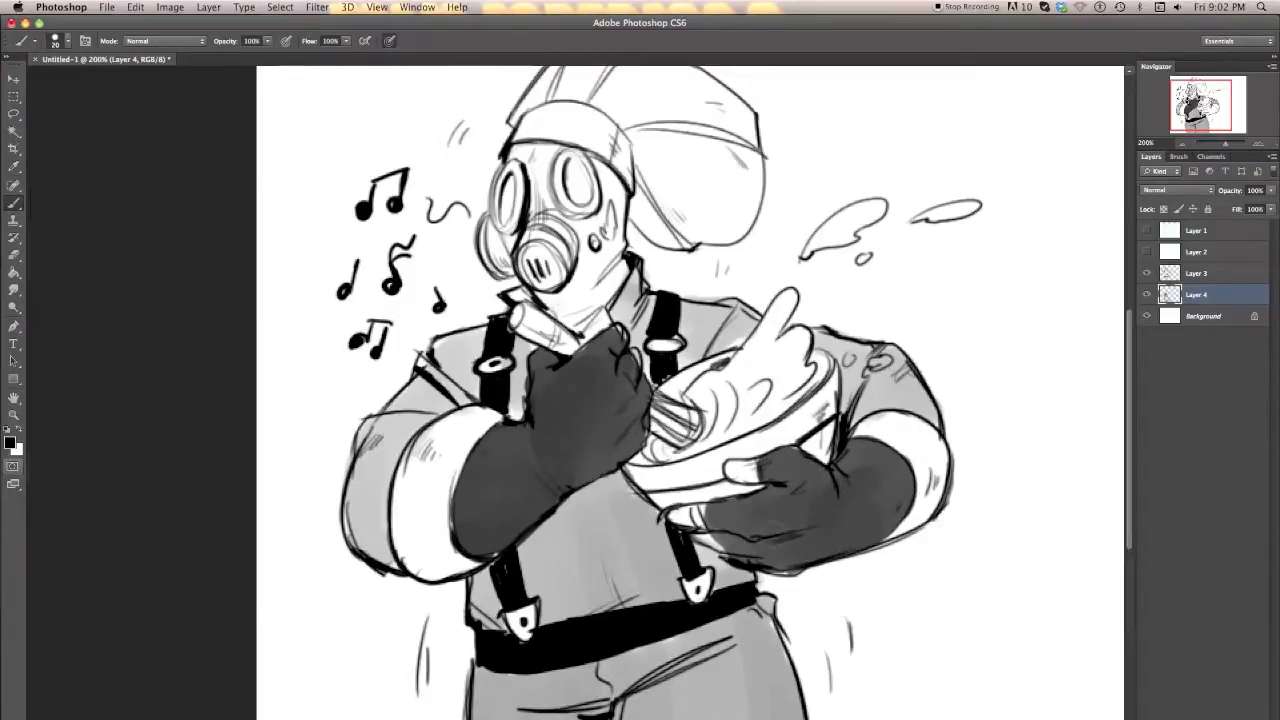
Step: Set the brush size to 12 px and fill the gas mask with dark grey around the goggles and filter
{"action": "mouse_move", "coordinate": [535, 445]}
{"action": "left_mouse_down"}
{"action": "mouse_move", "coordinate": [708, 596]}
{"action": "mouse_move", "coordinate": [720, 628]}
{"action": "mouse_move", "coordinate": [597, 548]}
{"action": "left_mouse_up"}
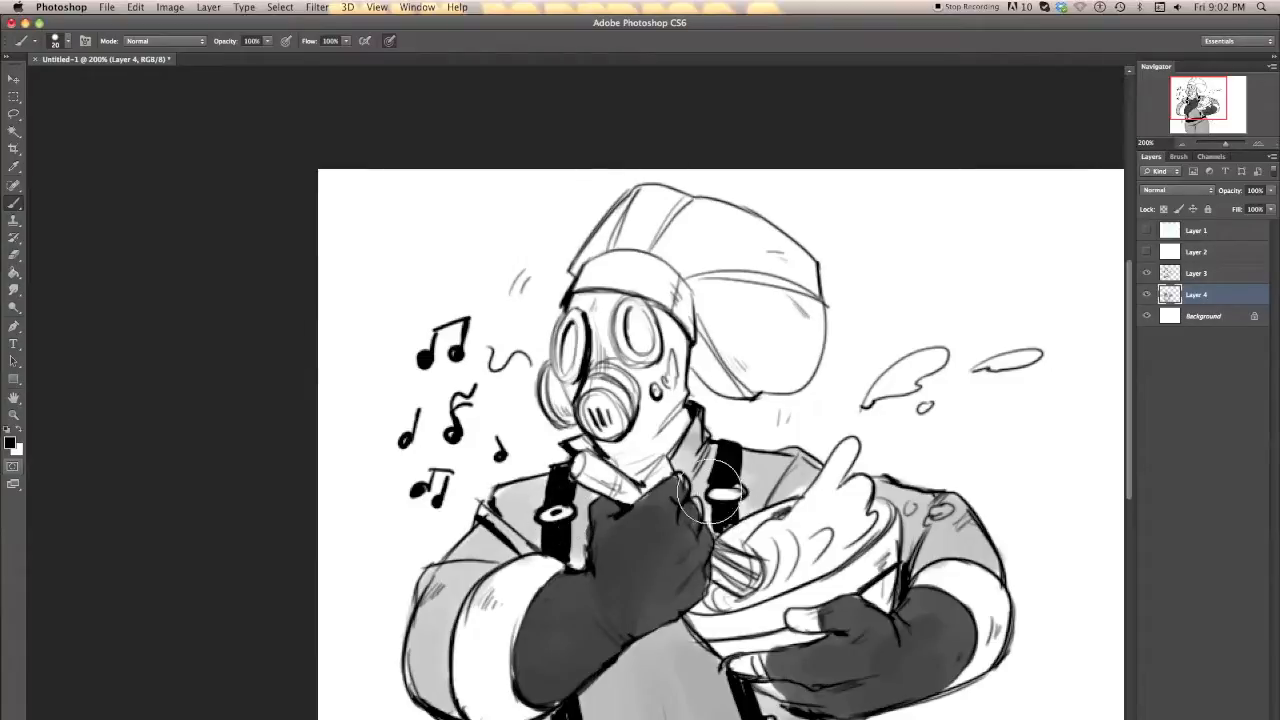
{"action": "right_click", "coordinate": [597, 312]}
{"action": "left_click", "coordinate": [620, 346]}
{"action": "mouse_move", "coordinate": [575, 299]}
{"action": "left_mouse_down"}
{"action": "mouse_move", "coordinate": [590, 304]}
{"action": "mouse_move", "coordinate": [605, 357]}
{"action": "mouse_move", "coordinate": [590, 330]}
{"action": "mouse_move", "coordinate": [606, 300]}
{"action": "mouse_move", "coordinate": [604, 374]}
{"action": "mouse_move", "coordinate": [616, 294]}
{"action": "left_mouse_up"}
{"action": "key", "text": "super+z"}
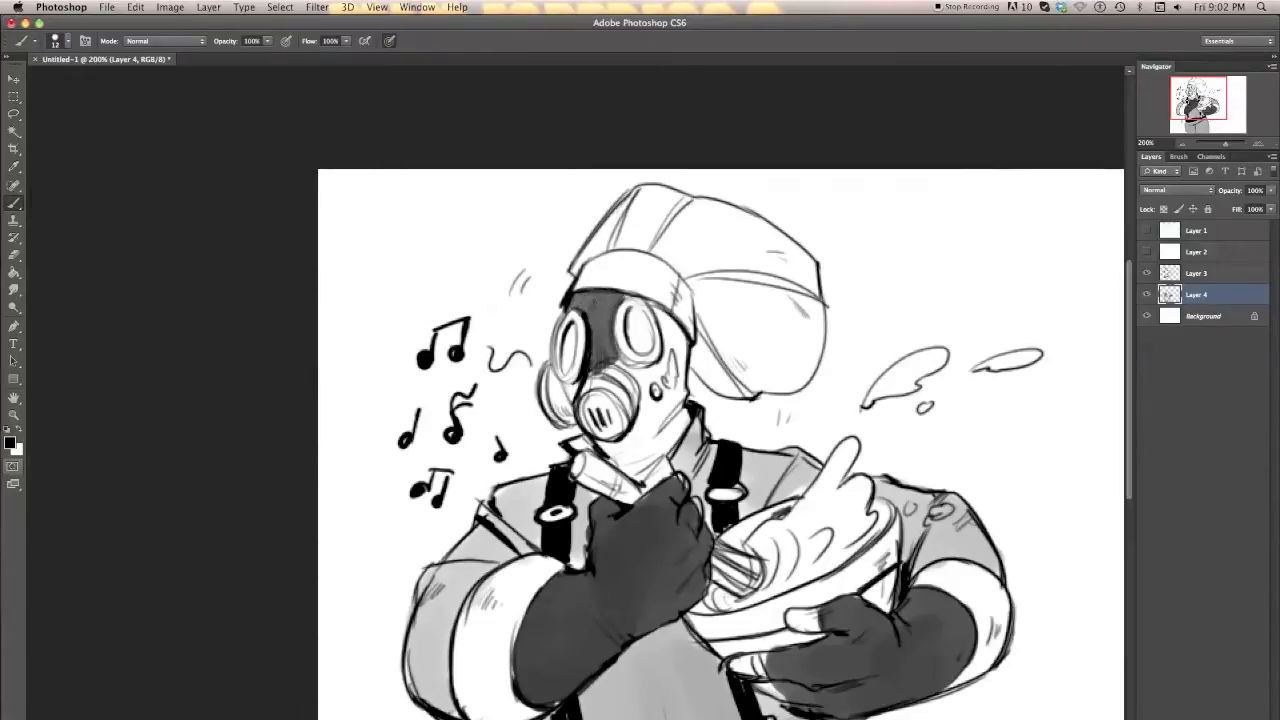
{"action": "mouse_move", "coordinate": [614, 360]}
{"action": "left_mouse_down"}
{"action": "mouse_move", "coordinate": [670, 388]}
{"action": "mouse_move", "coordinate": [681, 352]}
{"action": "mouse_move", "coordinate": [668, 410]}
{"action": "mouse_move", "coordinate": [643, 405]}
{"action": "mouse_move", "coordinate": [654, 458]}
{"action": "left_mouse_up"}
{"action": "mouse_move", "coordinate": [680, 404]}
{"action": "left_mouse_down"}
{"action": "mouse_move", "coordinate": [656, 460]}
{"action": "mouse_move", "coordinate": [612, 442]}
{"action": "mouse_move", "coordinate": [600, 462]}
{"action": "mouse_move", "coordinate": [620, 476]}
{"action": "left_mouse_up"}
{"action": "left_click_drag", "start_coordinate": [632, 426], "coordinate": [668, 462]}
{"action": "left_click_drag", "start_coordinate": [672, 408], "coordinate": [660, 428]}
{"action": "left_click_drag", "start_coordinate": [586, 390], "coordinate": [558, 418]}
{"action": "mouse_move", "coordinate": [566, 364]}
{"action": "left_mouse_down"}
{"action": "mouse_move", "coordinate": [556, 400]}
{"action": "mouse_move", "coordinate": [568, 420]}
{"action": "left_mouse_up"}
{"action": "left_click_drag", "start_coordinate": [540, 332], "coordinate": [556, 396]}
{"action": "mouse_move", "coordinate": [584, 344]}
{"action": "left_mouse_down"}
{"action": "mouse_move", "coordinate": [540, 376]}
{"action": "mouse_move", "coordinate": [570, 384]}
{"action": "left_mouse_up"}
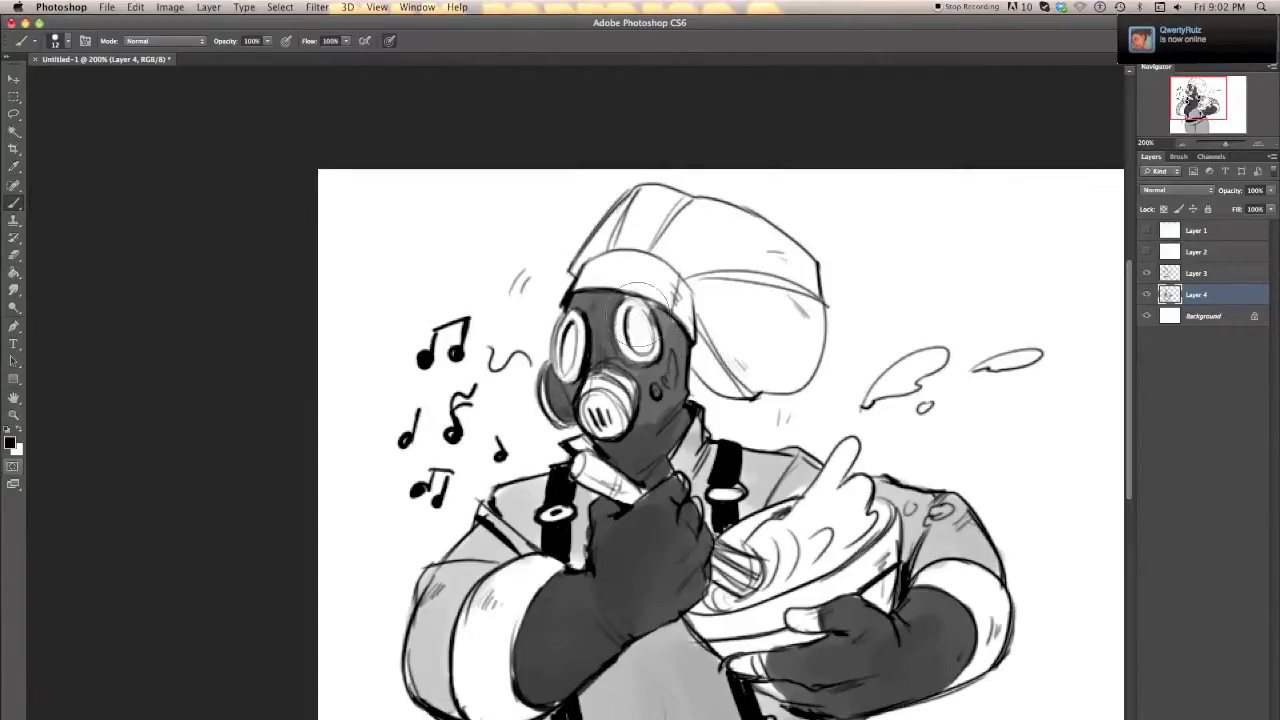
Step: Shade the mask's filter and goggle rims mid grey and darken the goggle lenses
{"action": "mouse_move", "coordinate": [572, 396]}
{"action": "left_mouse_down"}
{"action": "mouse_move", "coordinate": [610, 420]}
{"action": "mouse_move", "coordinate": [628, 415]}
{"action": "mouse_move", "coordinate": [622, 395]}
{"action": "left_mouse_up"}
{"action": "mouse_move", "coordinate": [616, 310]}
{"action": "left_mouse_down"}
{"action": "mouse_move", "coordinate": [630, 355]}
{"action": "mouse_move", "coordinate": [652, 350]}
{"action": "left_mouse_up"}
{"action": "left_click_drag", "start_coordinate": [568, 328], "coordinate": [565, 370]}
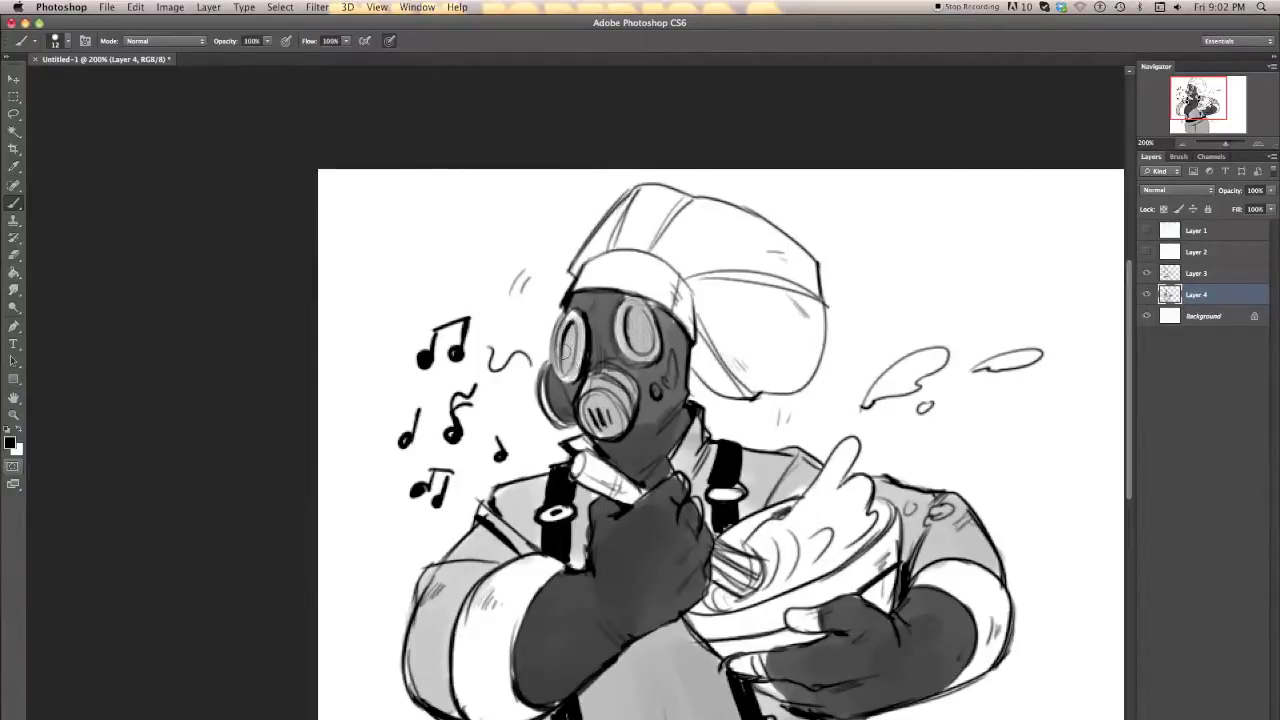
{"action": "mouse_move", "coordinate": [625, 310]}
{"action": "left_mouse_down"}
{"action": "mouse_move", "coordinate": [668, 382]}
{"action": "mouse_move", "coordinate": [657, 394]}
{"action": "left_mouse_up"}
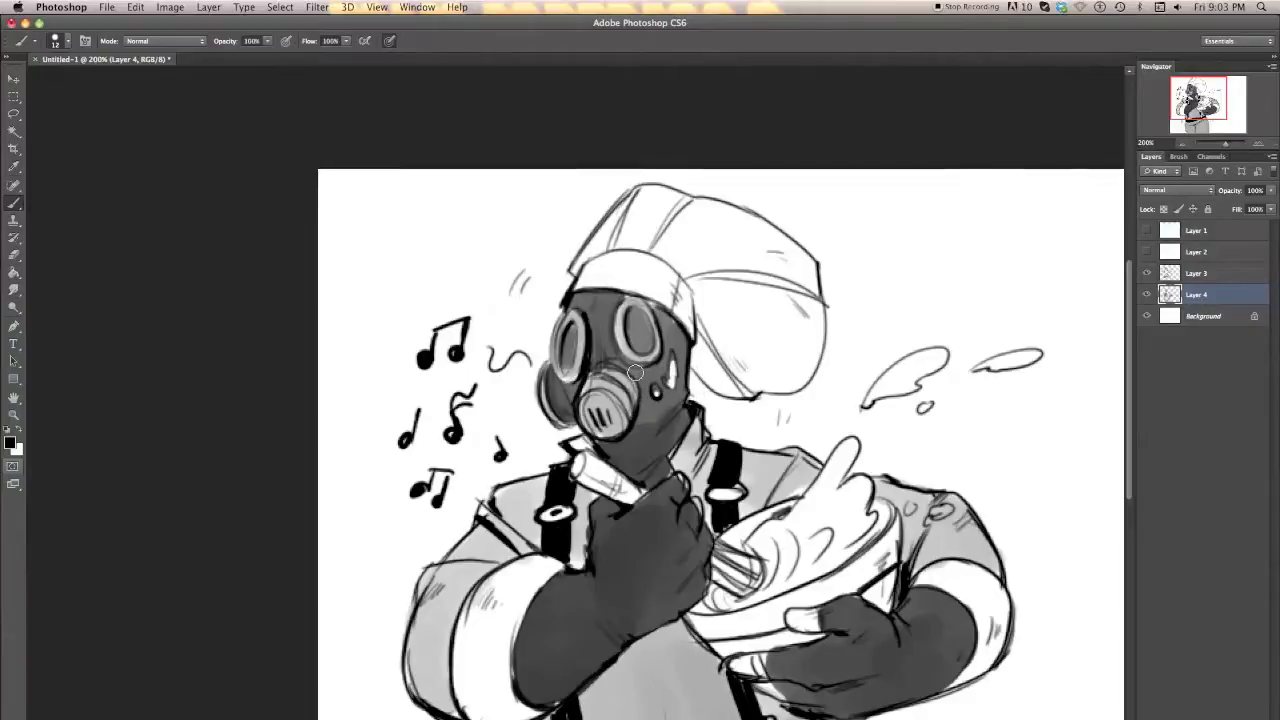
Step: Set the brush size to 37 px and softly shade both sleeve cuffs with light grey
{"action": "left_click_drag", "start_coordinate": [832, 558], "coordinate": [846, 513]}
{"action": "left_click_drag", "start_coordinate": [641, 562], "coordinate": [665, 415]}
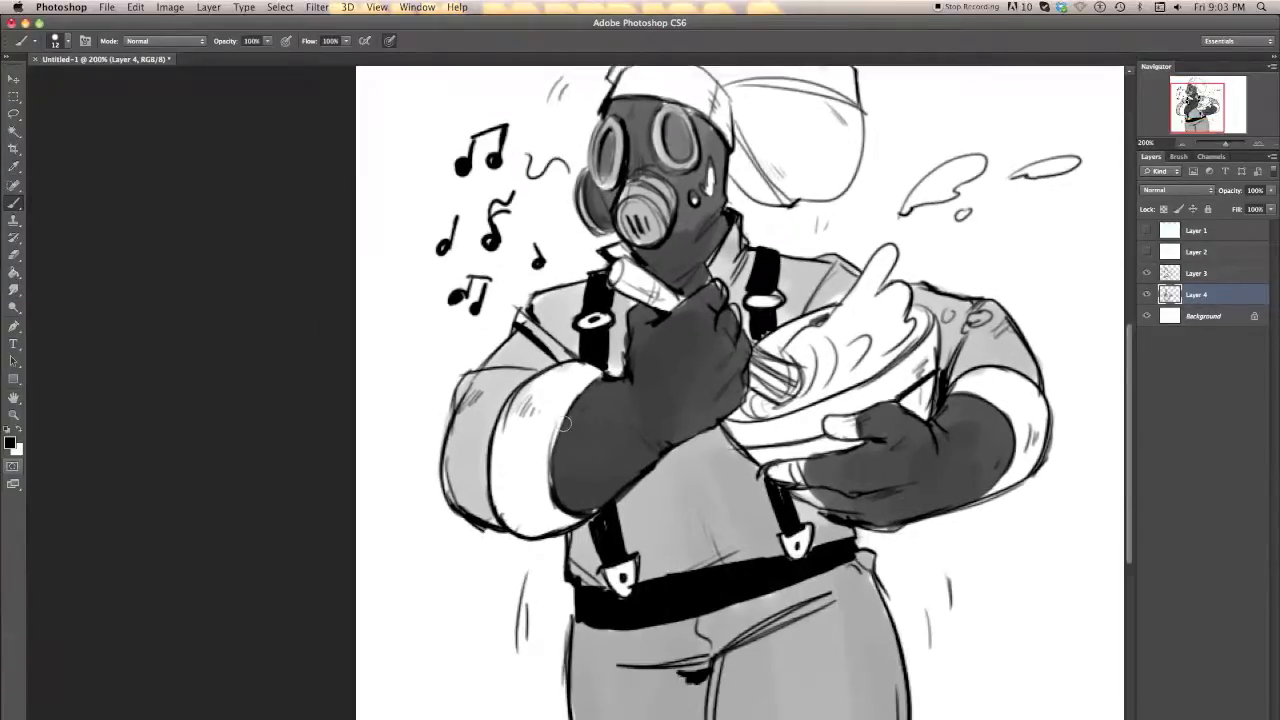
{"action": "right_click", "coordinate": [562, 441]}
{"action": "left_click", "coordinate": [528, 490]}
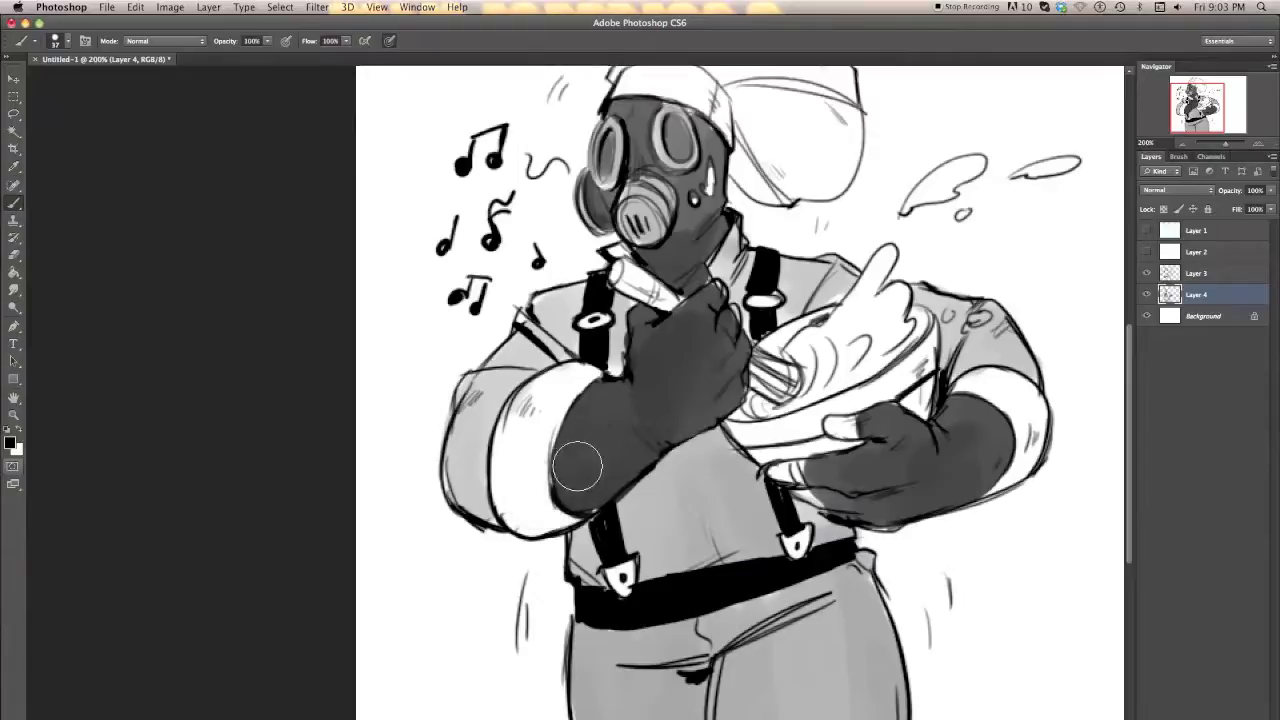
{"action": "mouse_move", "coordinate": [558, 484]}
{"action": "left_mouse_down"}
{"action": "mouse_move", "coordinate": [514, 500]}
{"action": "mouse_move", "coordinate": [528, 518]}
{"action": "left_mouse_up"}
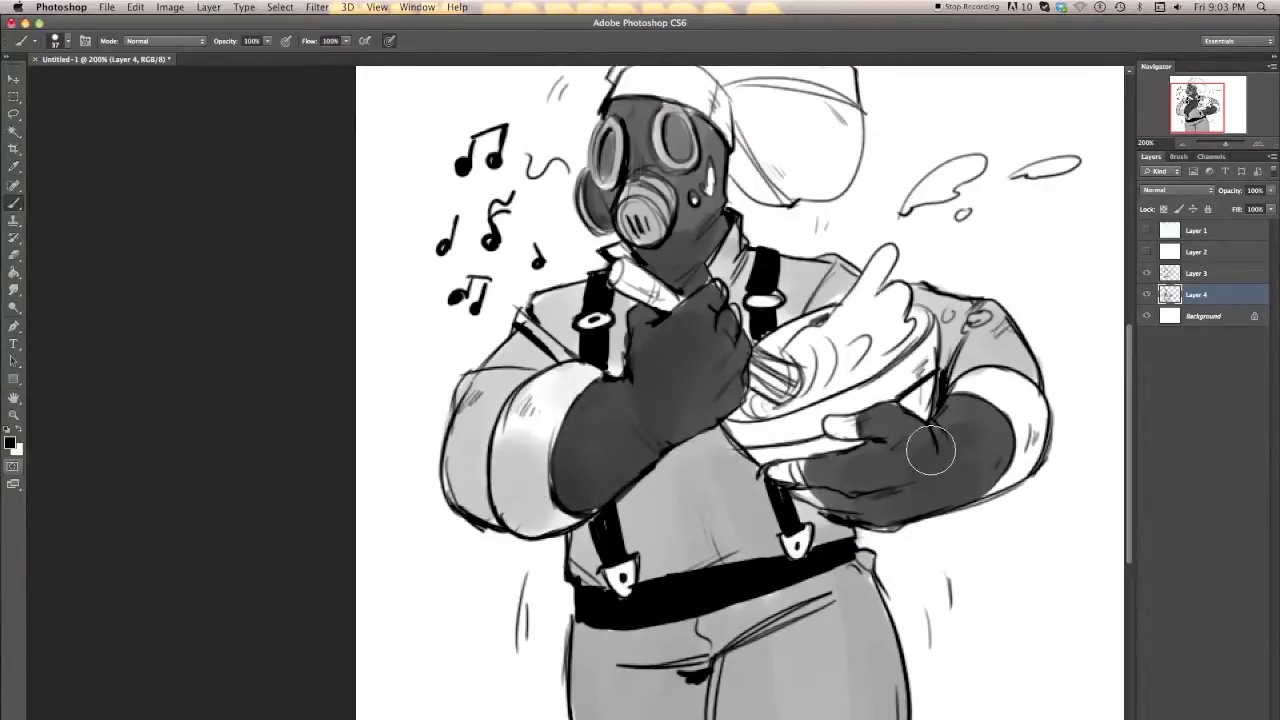
{"action": "left_click_drag", "start_coordinate": [1016, 468], "coordinate": [1037, 424]}
{"action": "mouse_move", "coordinate": [1002, 384]}
{"action": "left_mouse_down"}
{"action": "mouse_move", "coordinate": [976, 392]}
{"action": "mouse_move", "coordinate": [990, 360]}
{"action": "mouse_move", "coordinate": [984, 317]}
{"action": "left_mouse_up"}
Step: Set the brush size to 15 px, whiten the drops on the sleeve beside the bowl, and shade the bowl light grey
{"action": "right_click", "coordinate": [973, 325]}
{"action": "left_click", "coordinate": [951, 345]}
{"action": "left_click", "coordinate": [948, 316]}
{"action": "left_click_drag", "start_coordinate": [759, 430], "coordinate": [772, 452]}
{"action": "mouse_move", "coordinate": [926, 349]}
{"action": "left_mouse_down"}
{"action": "mouse_move", "coordinate": [917, 403]}
{"action": "mouse_move", "coordinate": [897, 379]}
{"action": "mouse_move", "coordinate": [929, 375]}
{"action": "left_mouse_up"}
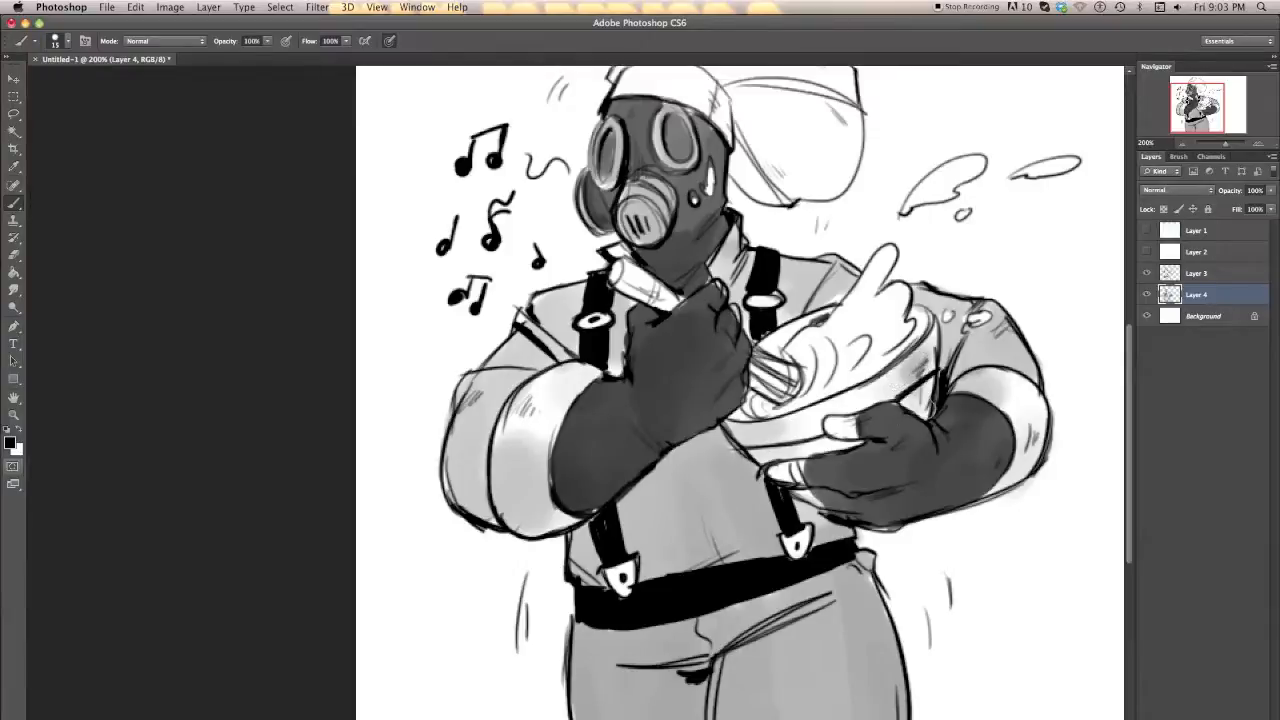
Step: Set the brush size to 8 px and add light grey shading to the whipped cream and the flying splash
{"action": "right_click", "coordinate": [766, 384]}
{"action": "mouse_move", "coordinate": [780, 351]}
{"action": "left_mouse_down"}
{"action": "mouse_move", "coordinate": [768, 350]}
{"action": "mouse_move", "coordinate": [836, 312]}
{"action": "mouse_move", "coordinate": [793, 334]}
{"action": "mouse_move", "coordinate": [826, 318]}
{"action": "left_mouse_up"}
{"action": "key", "text": "super+z"}
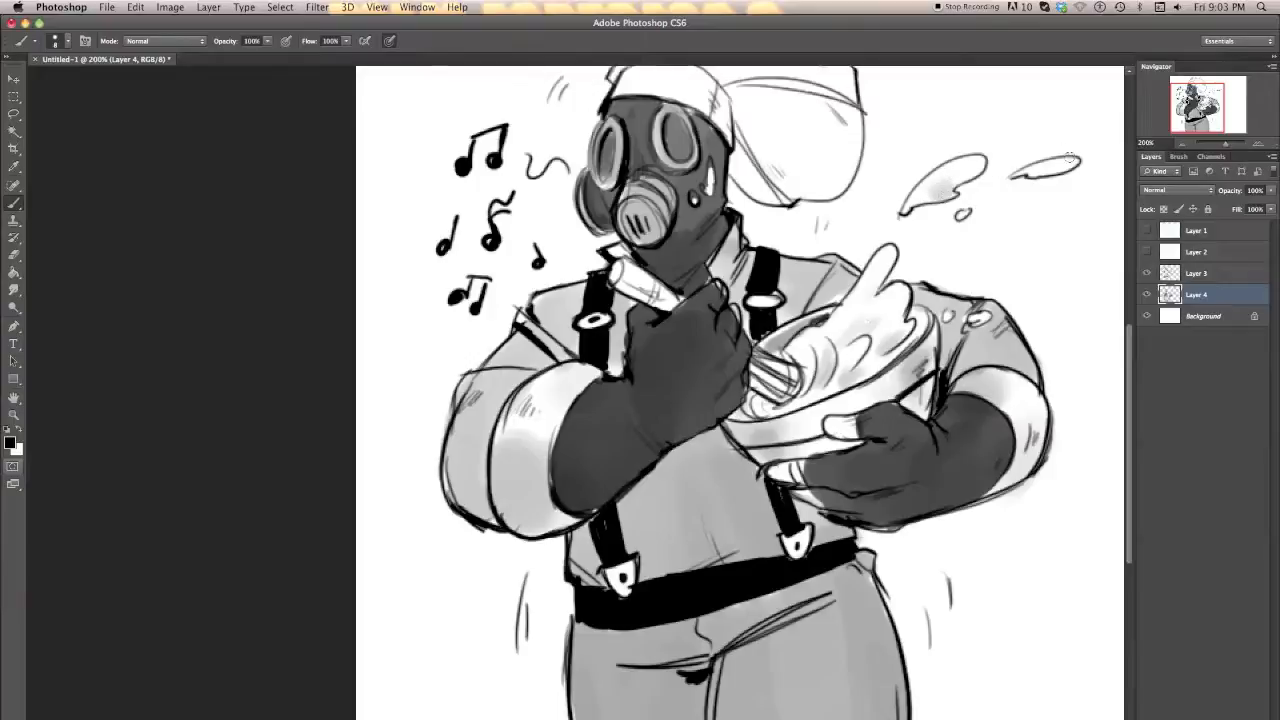
Step: Refine the gas mask with small darker strokes on the filter and goggles, undoing a stray stroke
{"action": "left_click_drag", "start_coordinate": [939, 236], "coordinate": [997, 319]}
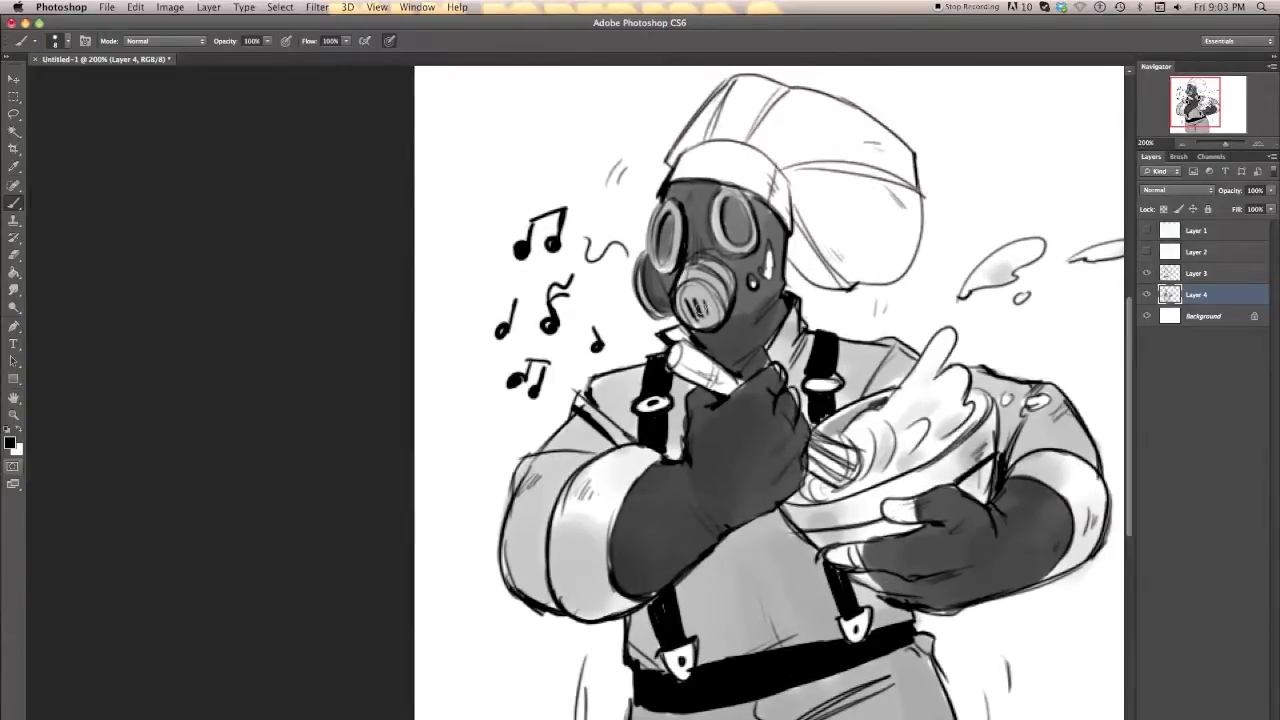
{"action": "left_click_drag", "start_coordinate": [708, 308], "coordinate": [698, 318]}
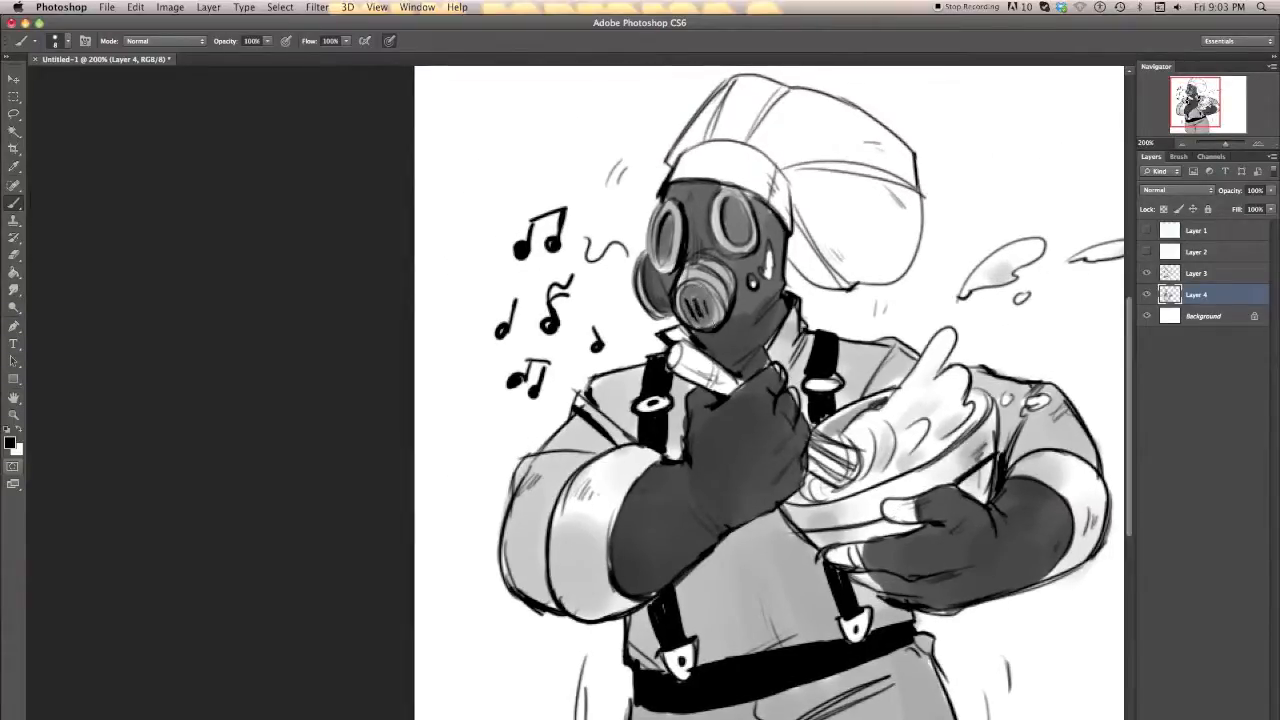
{"action": "key", "text": "super+z"}
{"action": "left_click_drag", "start_coordinate": [720, 275], "coordinate": [732, 300]}
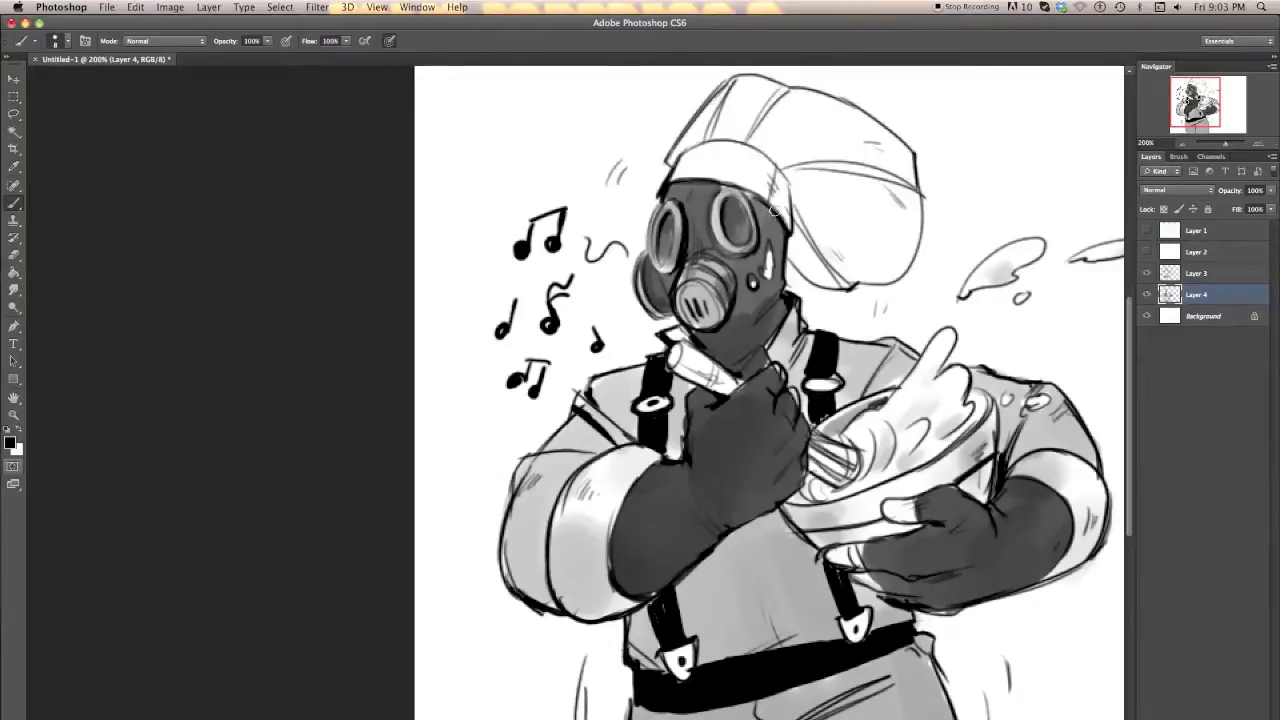
Step: Set the brush size to 25 px and shade the chef's hat and its band with light grey
{"action": "right_click", "coordinate": [755, 175]}
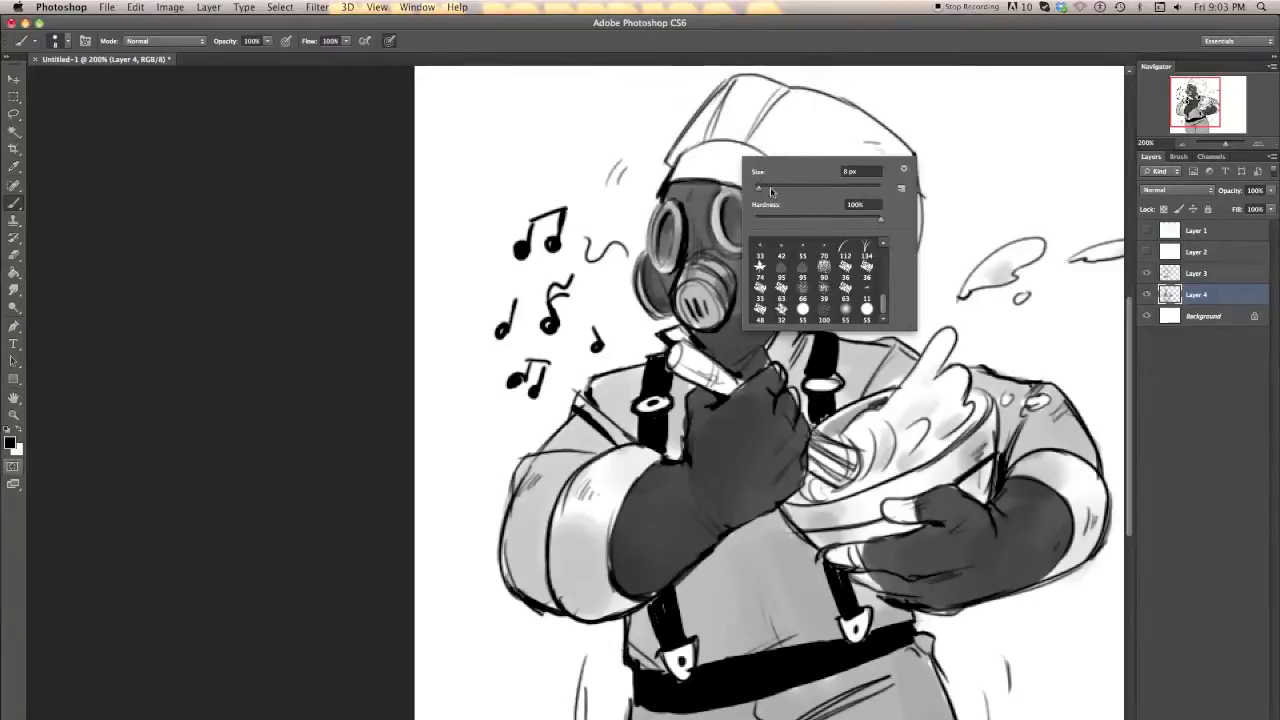
{"action": "left_click", "coordinate": [690, 177]}
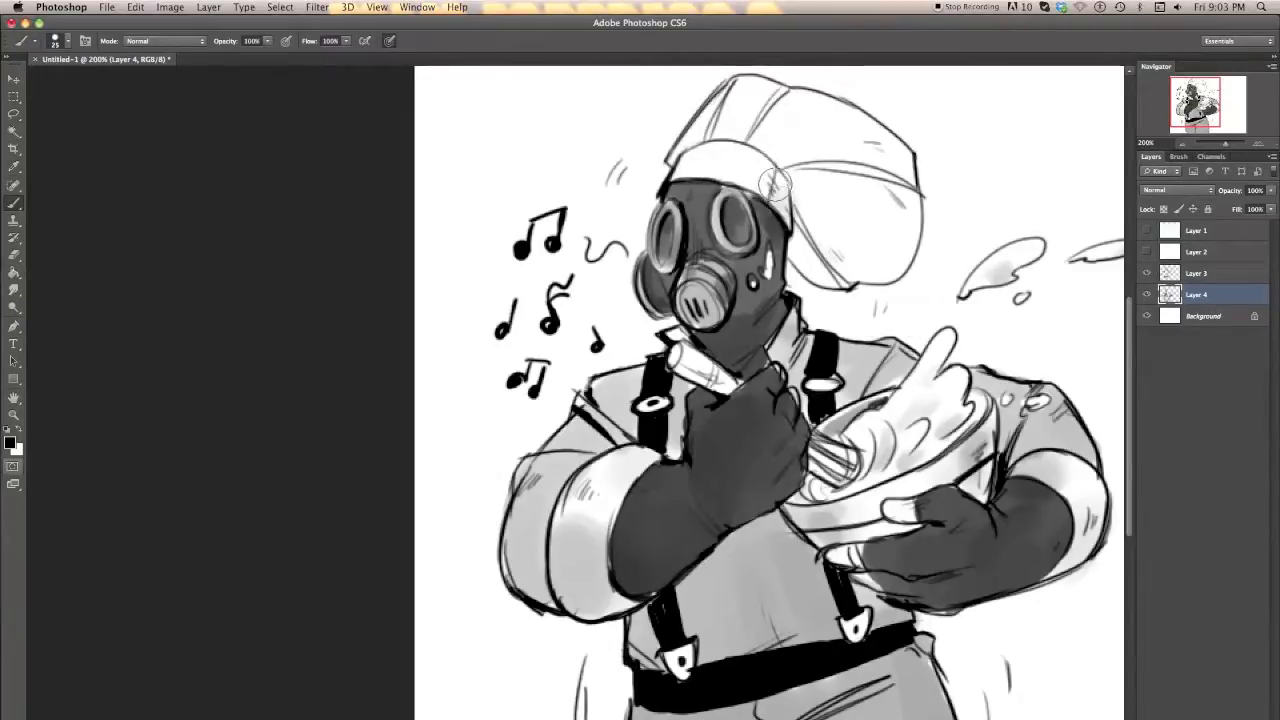
{"action": "mouse_move", "coordinate": [819, 264]}
{"action": "left_mouse_down"}
{"action": "mouse_move", "coordinate": [880, 250]}
{"action": "mouse_move", "coordinate": [800, 195]}
{"action": "mouse_move", "coordinate": [815, 165]}
{"action": "mouse_move", "coordinate": [869, 188]}
{"action": "mouse_move", "coordinate": [905, 245]}
{"action": "mouse_move", "coordinate": [900, 175]}
{"action": "mouse_move", "coordinate": [860, 130]}
{"action": "mouse_move", "coordinate": [755, 130]}
{"action": "left_mouse_up"}
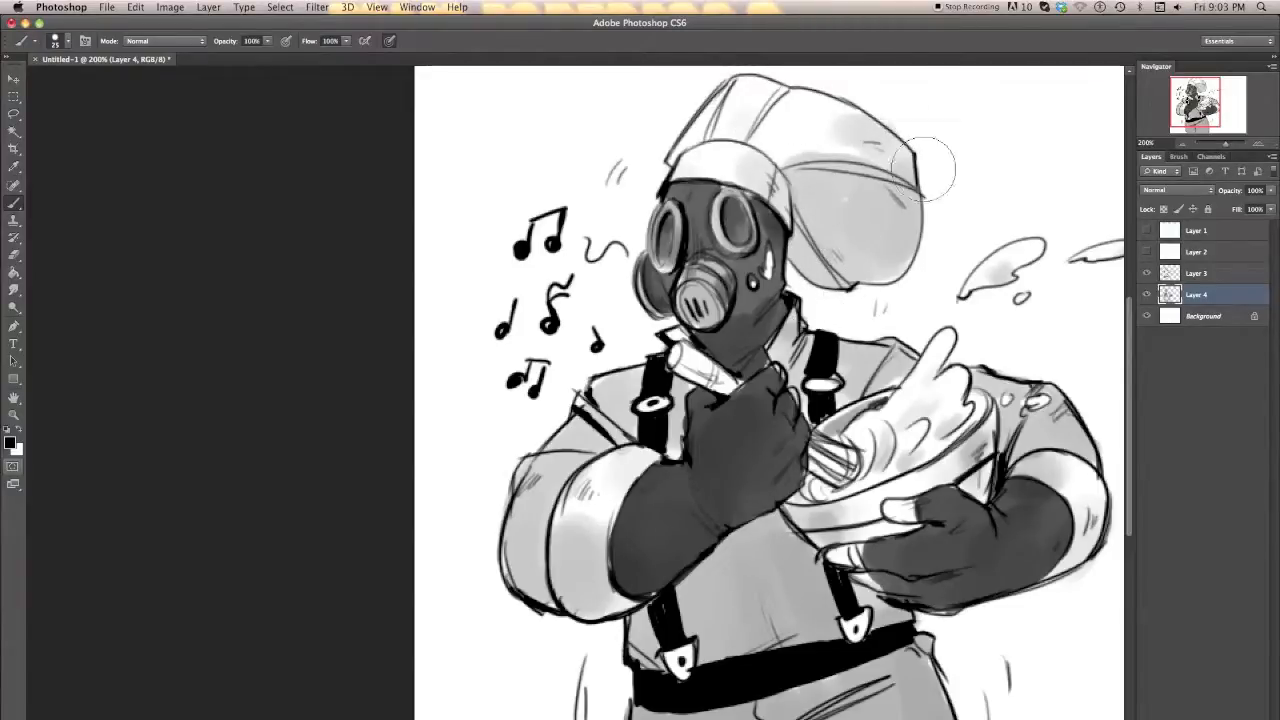
Step: Set the brush size to 12 px and paint darker shadows on the upper sleeve beside the raised arm's cuff
{"action": "right_click", "coordinate": [565, 465]}
{"action": "left_click_drag", "start_coordinate": [614, 469], "coordinate": [606, 469]}
{"action": "left_click", "coordinate": [545, 470]}
{"action": "left_click_drag", "start_coordinate": [528, 482], "coordinate": [557, 469]}
{"action": "mouse_move", "coordinate": [510, 527]}
{"action": "left_mouse_down"}
{"action": "mouse_move", "coordinate": [530, 590]}
{"action": "mouse_move", "coordinate": [545, 560]}
{"action": "mouse_move", "coordinate": [520, 550]}
{"action": "mouse_move", "coordinate": [539, 523]}
{"action": "left_mouse_up"}
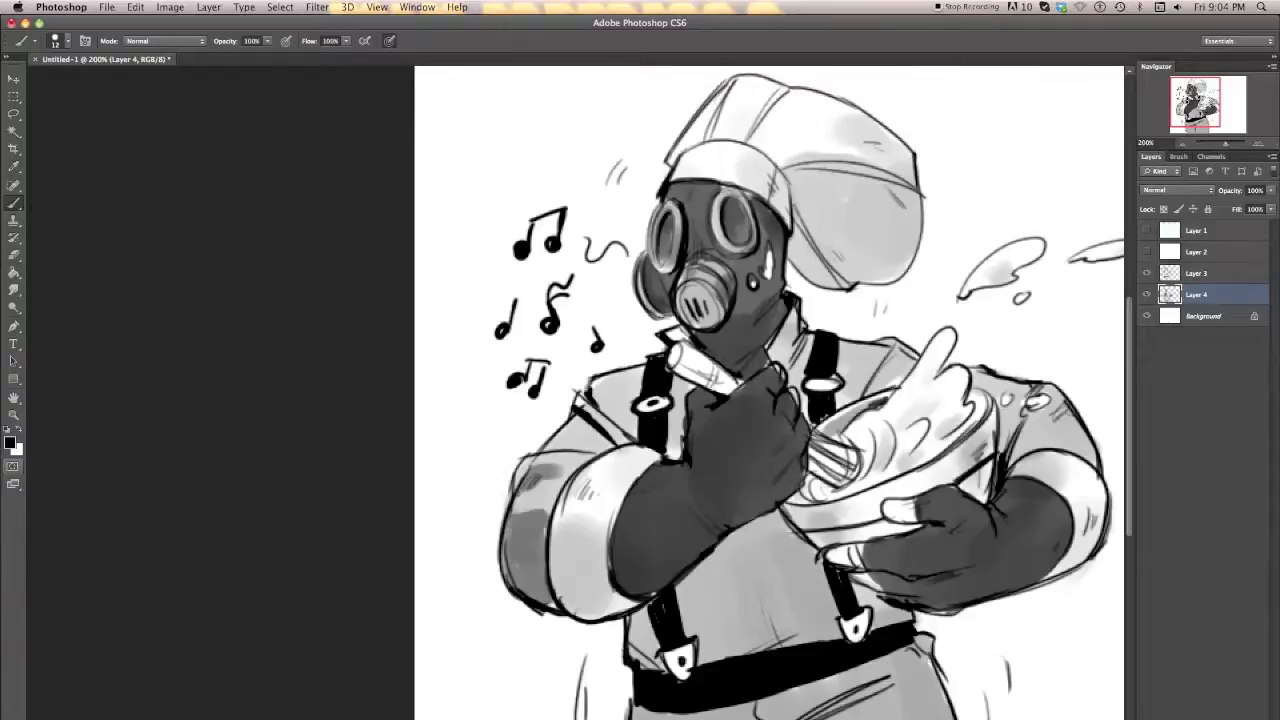
Step: Add shading to the shoulder, whisk handle, collar and chest around the suspenders
{"action": "mouse_move", "coordinate": [590, 431]}
{"action": "left_mouse_down"}
{"action": "mouse_move", "coordinate": [600, 448]}
{"action": "mouse_move", "coordinate": [628, 412]}
{"action": "mouse_move", "coordinate": [675, 442]}
{"action": "left_mouse_up"}
{"action": "left_click_drag", "start_coordinate": [675, 370], "coordinate": [735, 395]}
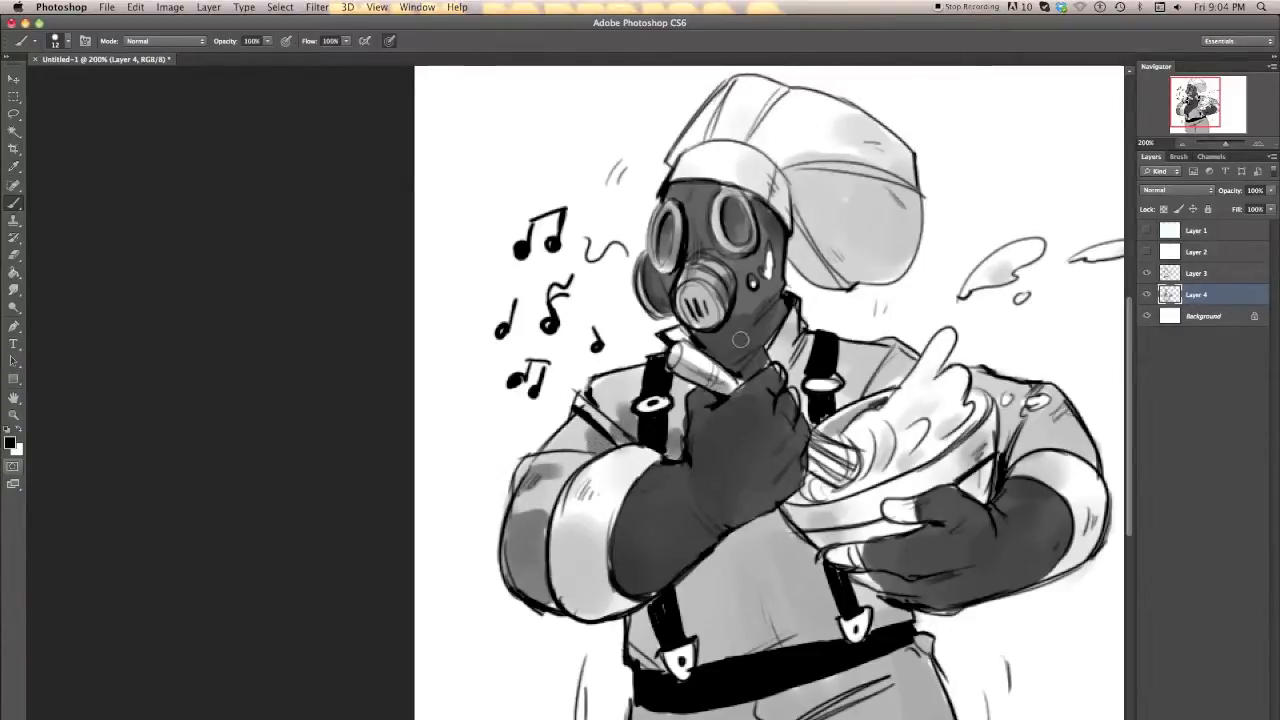
{"action": "left_click_drag", "start_coordinate": [795, 352], "coordinate": [781, 369]}
{"action": "mouse_move", "coordinate": [854, 396]}
{"action": "left_mouse_down"}
{"action": "mouse_move", "coordinate": [879, 359]}
{"action": "mouse_move", "coordinate": [850, 384]}
{"action": "left_mouse_up"}
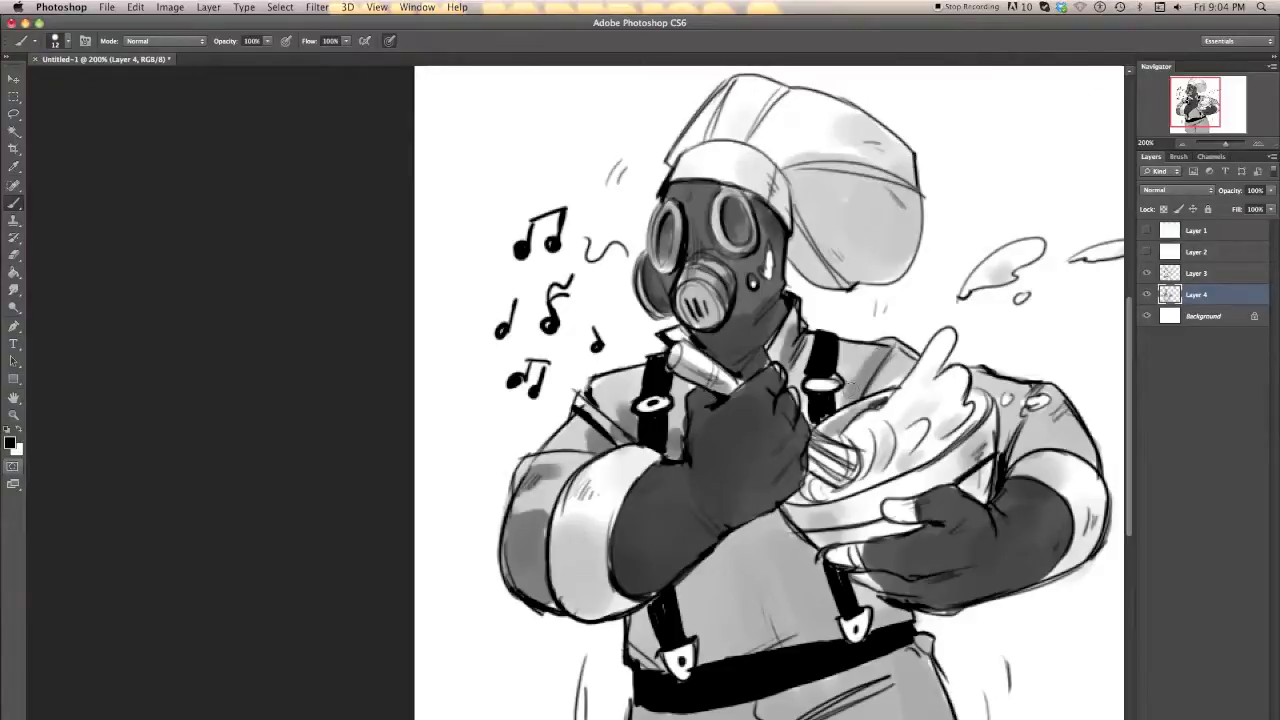
Step: Paint dark grey cast shadows on the torso beneath the arms and deepen the shadows on both gloves
{"action": "scroll", "coordinate": [774, 485], "scroll_direction": "down", "scroll_amount": 5}
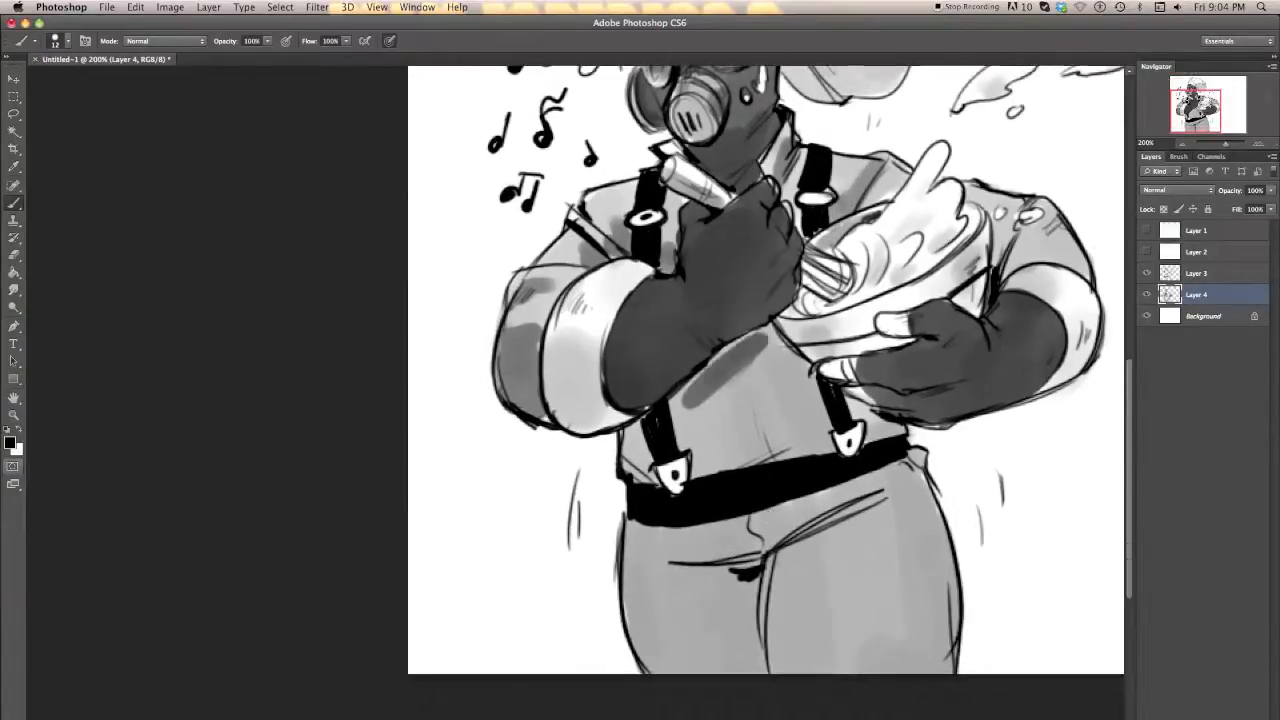
{"action": "mouse_move", "coordinate": [629, 445]}
{"action": "left_mouse_down"}
{"action": "mouse_move", "coordinate": [745, 365]}
{"action": "mouse_move", "coordinate": [805, 370]}
{"action": "mouse_move", "coordinate": [812, 410]}
{"action": "mouse_move", "coordinate": [820, 396]}
{"action": "mouse_move", "coordinate": [960, 428]}
{"action": "mouse_move", "coordinate": [980, 372]}
{"action": "mouse_move", "coordinate": [1045, 358]}
{"action": "mouse_move", "coordinate": [1050, 400]}
{"action": "mouse_move", "coordinate": [1080, 345]}
{"action": "mouse_move", "coordinate": [1070, 325]}
{"action": "left_mouse_up"}
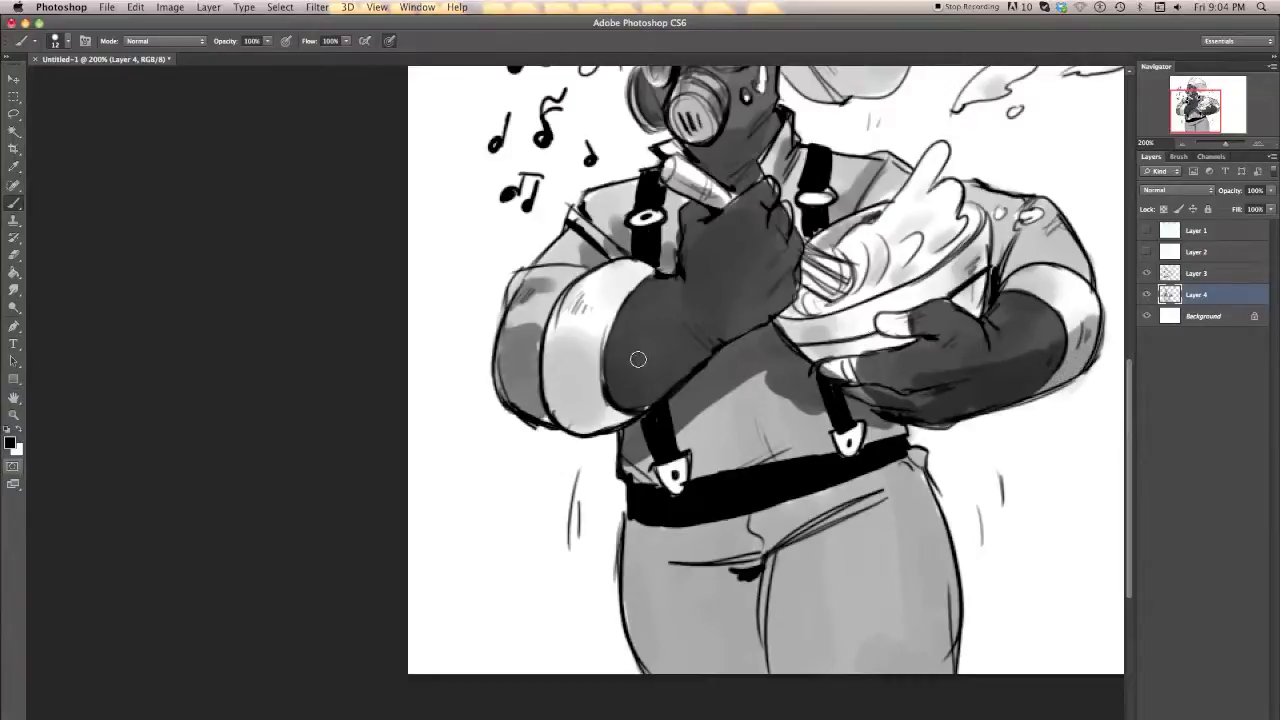
{"action": "mouse_move", "coordinate": [614, 364]}
{"action": "left_mouse_down"}
{"action": "mouse_move", "coordinate": [644, 383]}
{"action": "mouse_move", "coordinate": [631, 361]}
{"action": "mouse_move", "coordinate": [637, 394]}
{"action": "mouse_move", "coordinate": [673, 374]}
{"action": "mouse_move", "coordinate": [699, 335]}
{"action": "mouse_move", "coordinate": [689, 331]}
{"action": "mouse_move", "coordinate": [713, 345]}
{"action": "mouse_move", "coordinate": [702, 313]}
{"action": "mouse_move", "coordinate": [723, 337]}
{"action": "mouse_move", "coordinate": [762, 266]}
{"action": "mouse_move", "coordinate": [705, 323]}
{"action": "mouse_move", "coordinate": [761, 328]}
{"action": "mouse_move", "coordinate": [772, 294]}
{"action": "left_mouse_up"}
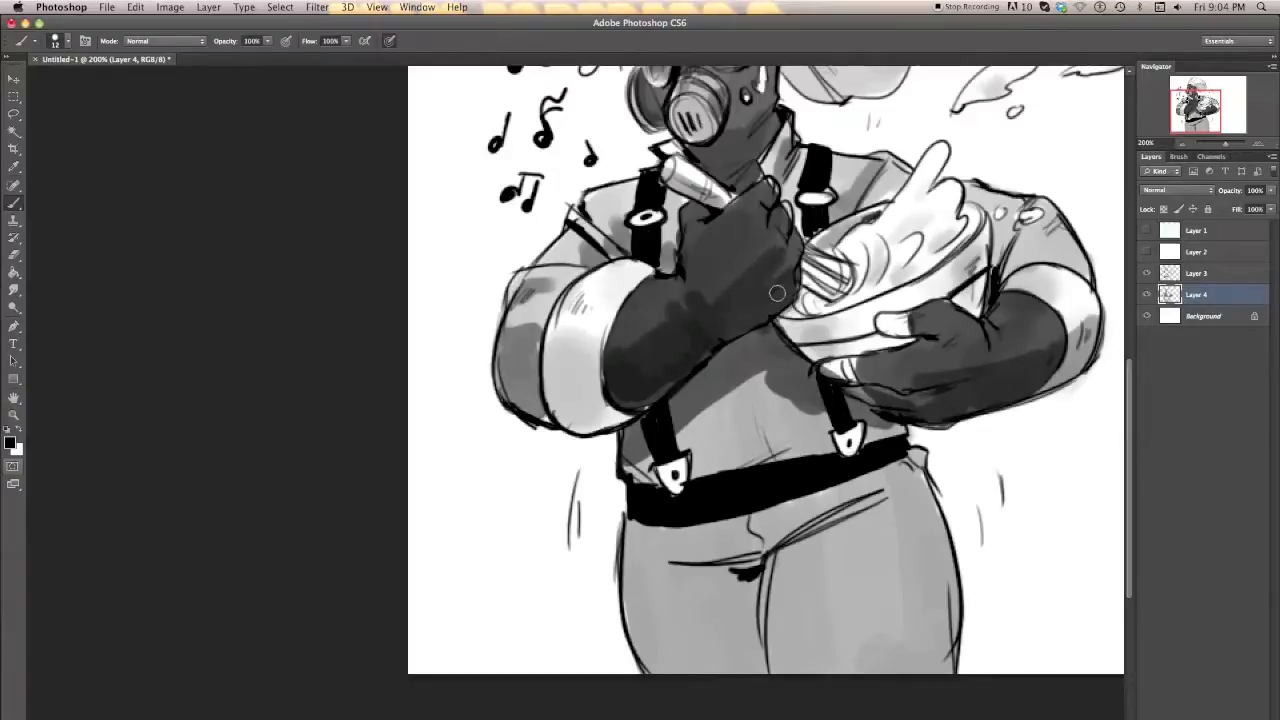
Step: Add darker grey shadow patches to the cuff of the raised arm
{"action": "scroll", "coordinate": [650, 360], "scroll_direction": "down", "scroll_amount": 3}
{"action": "scroll", "coordinate": [700, 330], "scroll_direction": "left", "scroll_amount": 2}
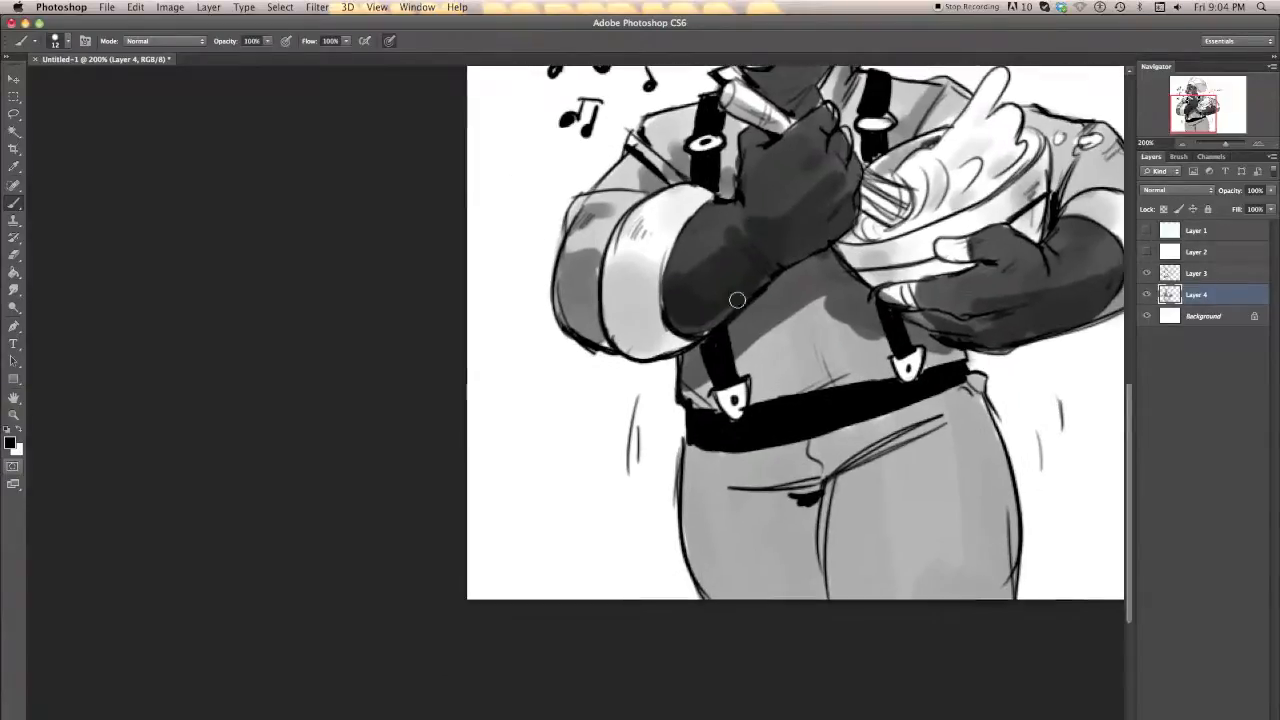
{"action": "mouse_move", "coordinate": [621, 287]}
{"action": "left_mouse_down"}
{"action": "mouse_move", "coordinate": [622, 335]}
{"action": "mouse_move", "coordinate": [655, 305]}
{"action": "mouse_move", "coordinate": [617, 295]}
{"action": "left_mouse_up"}
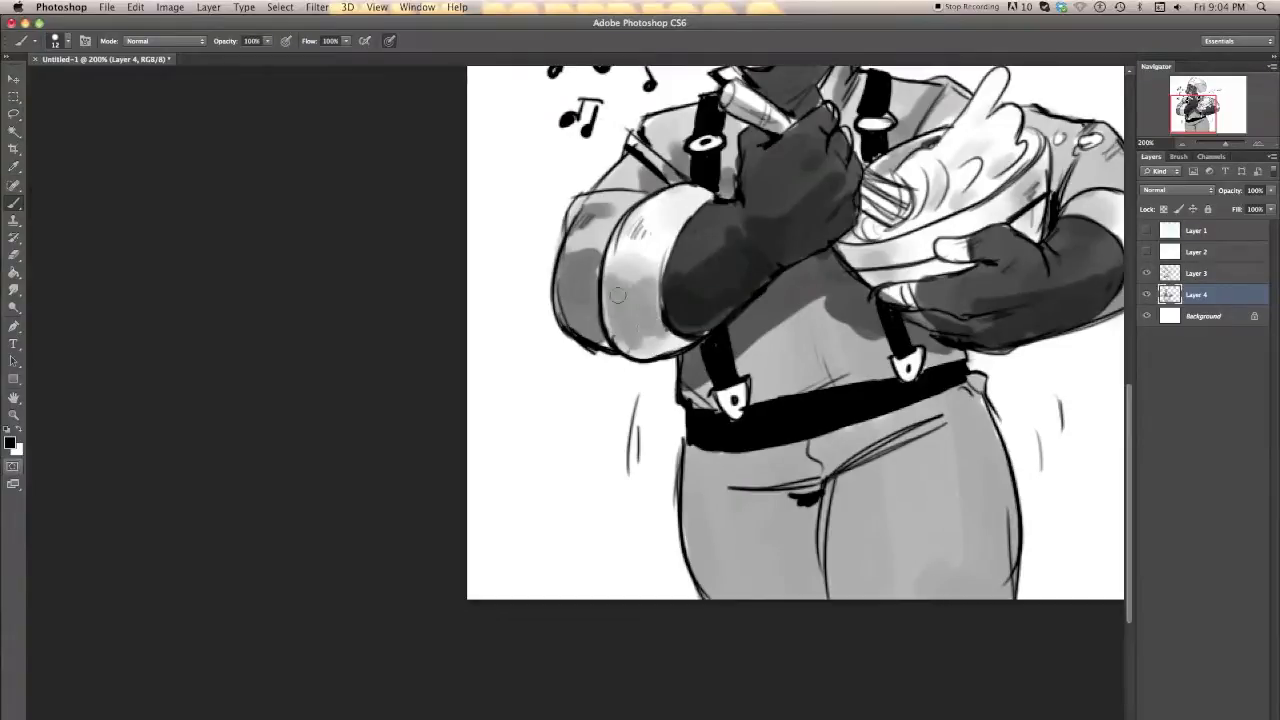
Step: Paint darker shadows along the trouser folds, crotch and outer hip below the belt, undoing one stroke
{"action": "left_click_drag", "start_coordinate": [870, 448], "coordinate": [710, 522]}
{"action": "mouse_move", "coordinate": [801, 507]}
{"action": "left_mouse_down"}
{"action": "mouse_move", "coordinate": [838, 482]}
{"action": "mouse_move", "coordinate": [738, 490]}
{"action": "mouse_move", "coordinate": [926, 426]}
{"action": "mouse_move", "coordinate": [740, 526]}
{"action": "left_mouse_up"}
{"action": "key", "text": "super+z"}
{"action": "left_click_drag", "start_coordinate": [968, 385], "coordinate": [1000, 460]}
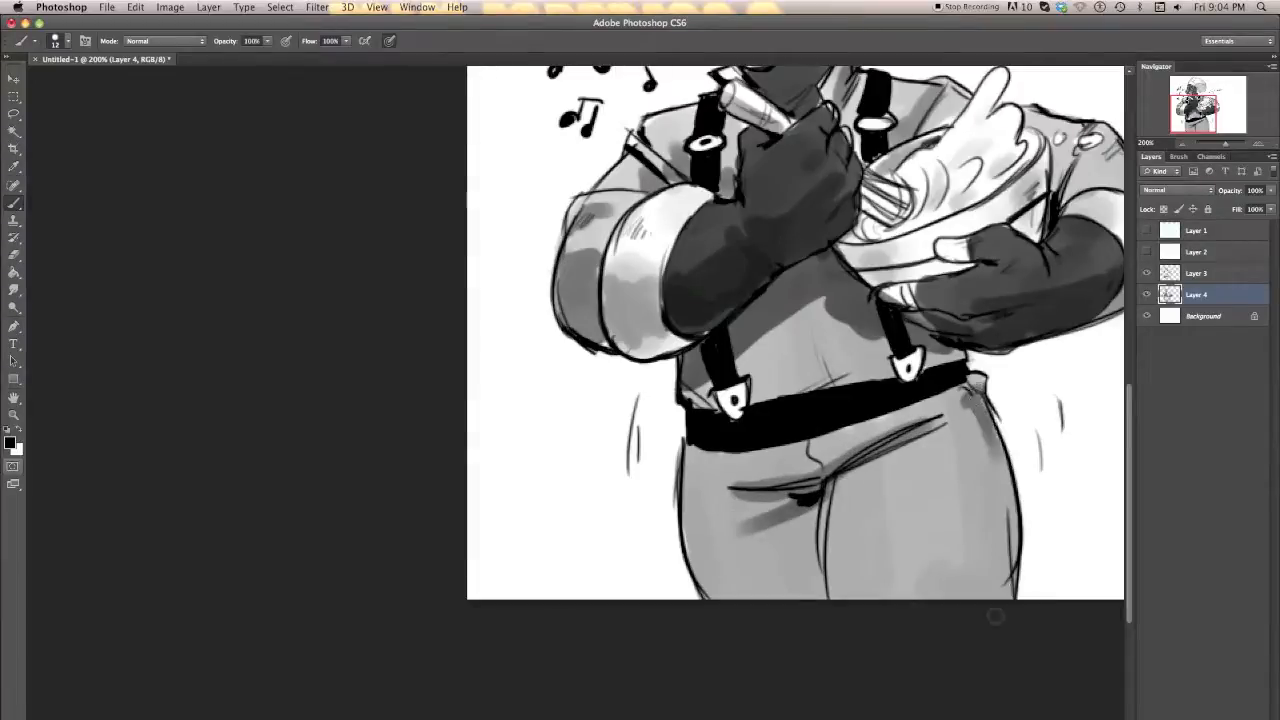
{"action": "left_click_drag", "start_coordinate": [802, 392], "coordinate": [874, 371]}
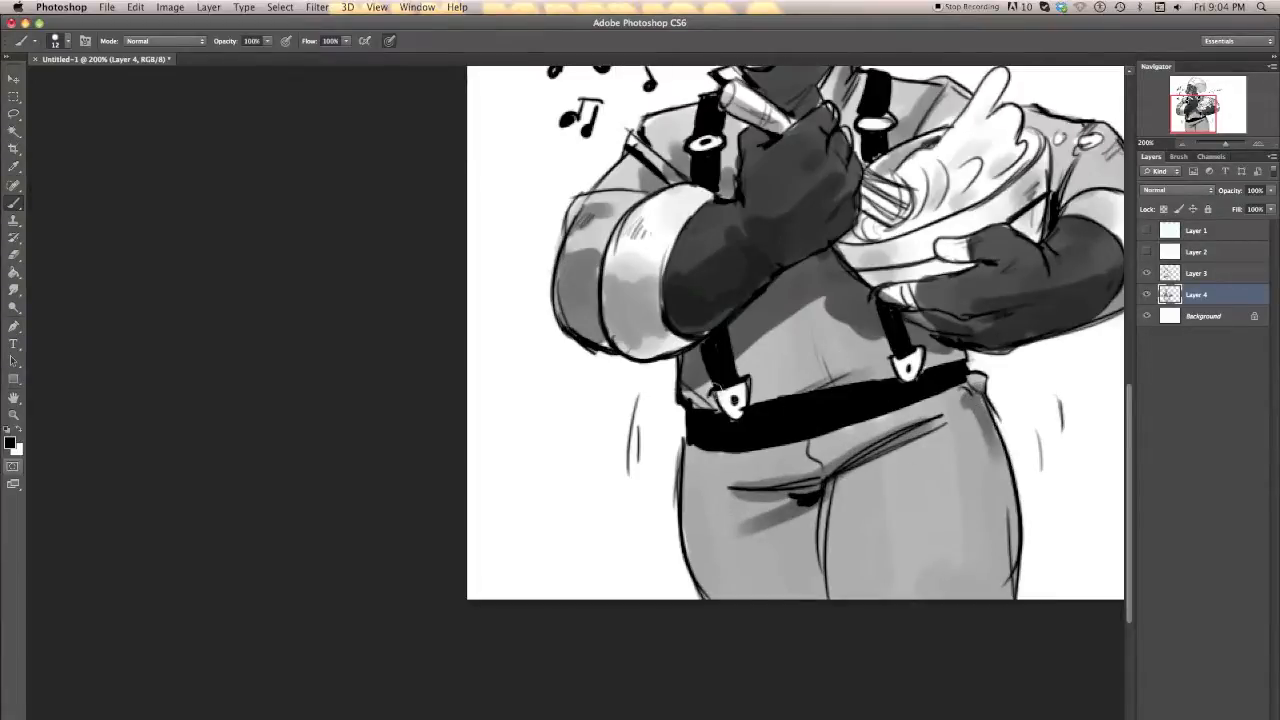
Step: Darken the gas mask's filter and the inside of the lens nearer the hat flap, reducing the brush to 3 px for the lens
{"action": "scroll", "coordinate": [840, 353], "scroll_direction": "up", "scroll_amount": 5}
{"action": "left_click_drag", "start_coordinate": [854, 430], "coordinate": [889, 470]}
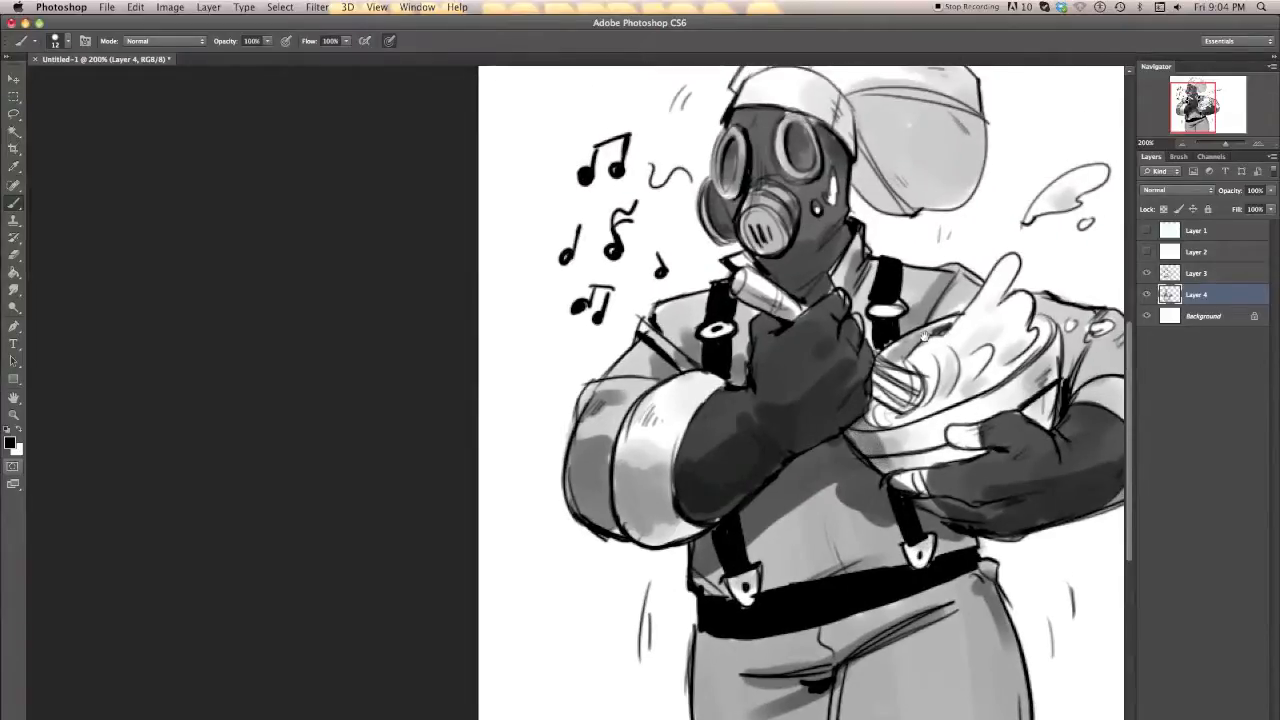
{"action": "left_click_drag", "start_coordinate": [925, 337], "coordinate": [856, 430]}
{"action": "mouse_move", "coordinate": [812, 472]}
{"action": "left_mouse_down"}
{"action": "mouse_move", "coordinate": [840, 506]}
{"action": "mouse_move", "coordinate": [852, 502]}
{"action": "left_mouse_up"}
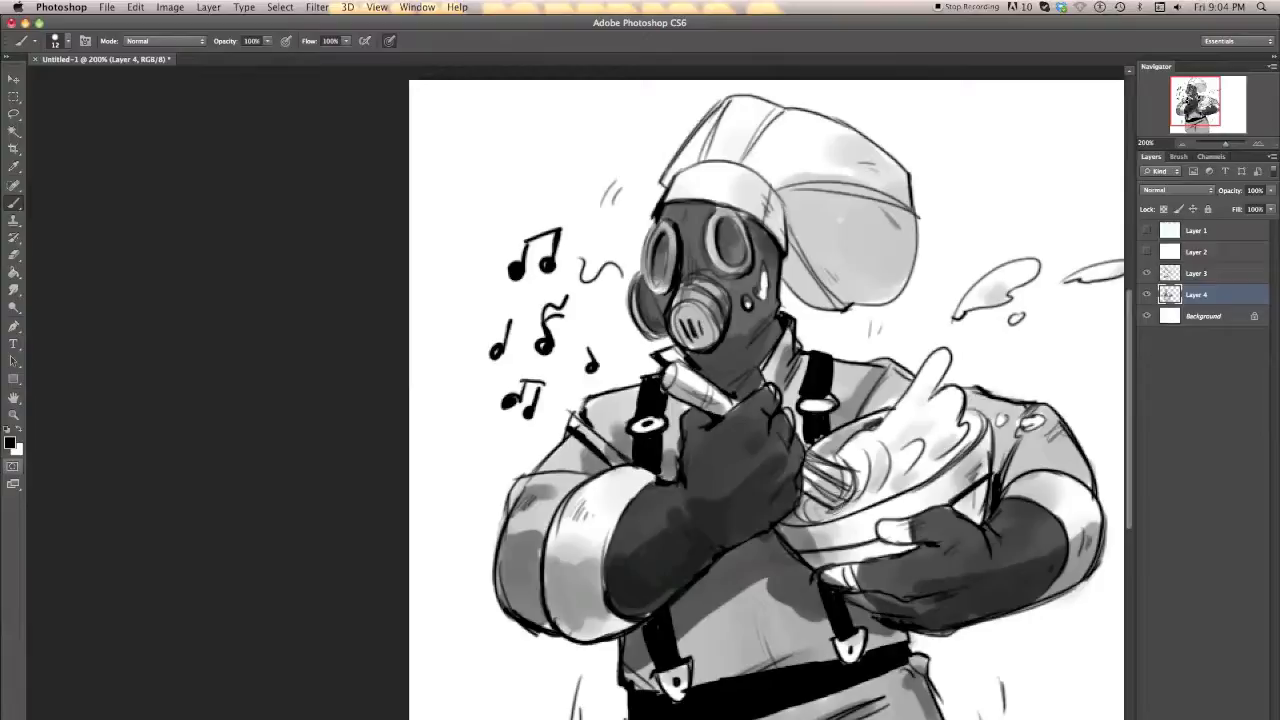
{"action": "left_click_drag", "start_coordinate": [690, 330], "coordinate": [705, 342]}
{"action": "right_click", "coordinate": [725, 244]}
{"action": "left_click", "coordinate": [738, 272]}
{"action": "left_click", "coordinate": [722, 232]}
{"action": "right_click", "coordinate": [742, 236]}
{"action": "left_click", "coordinate": [723, 232]}
{"action": "left_click_drag", "start_coordinate": [724, 225], "coordinate": [719, 237]}
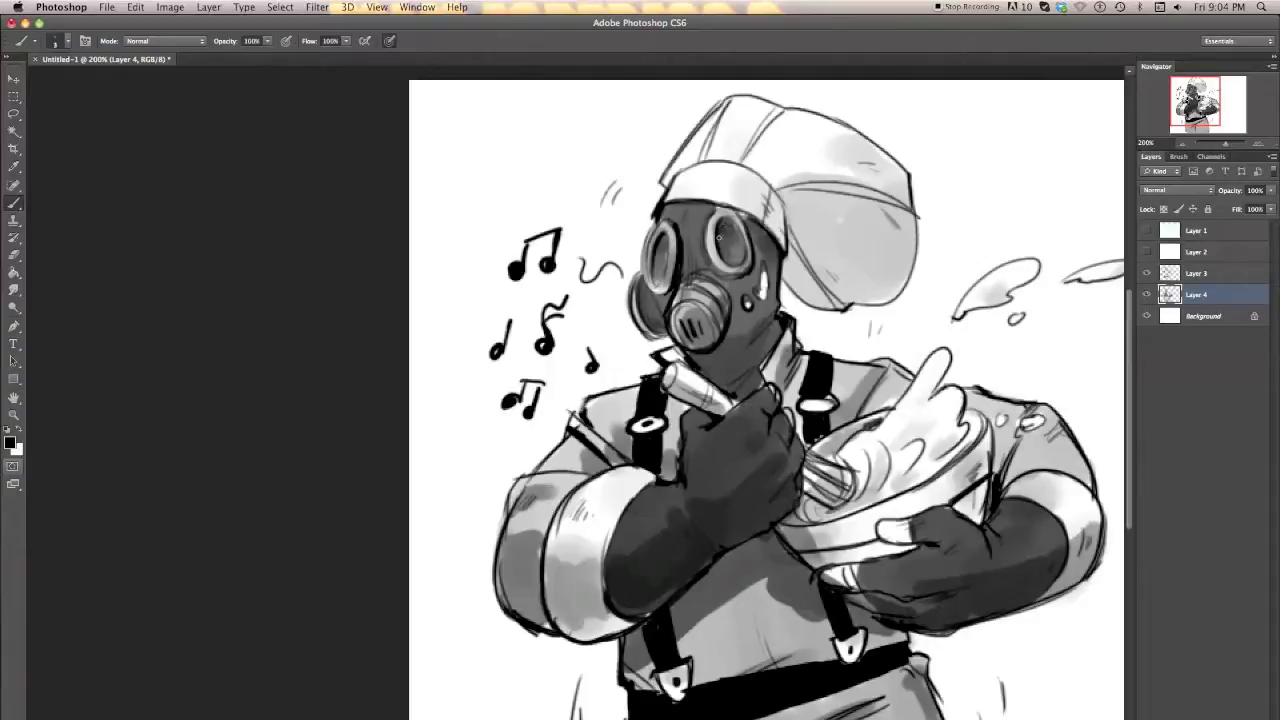
Step: Deepen the shadows on the gas mask around both lenses, using a 10 px brush and a finer one
{"action": "right_click", "coordinate": [770, 266]}
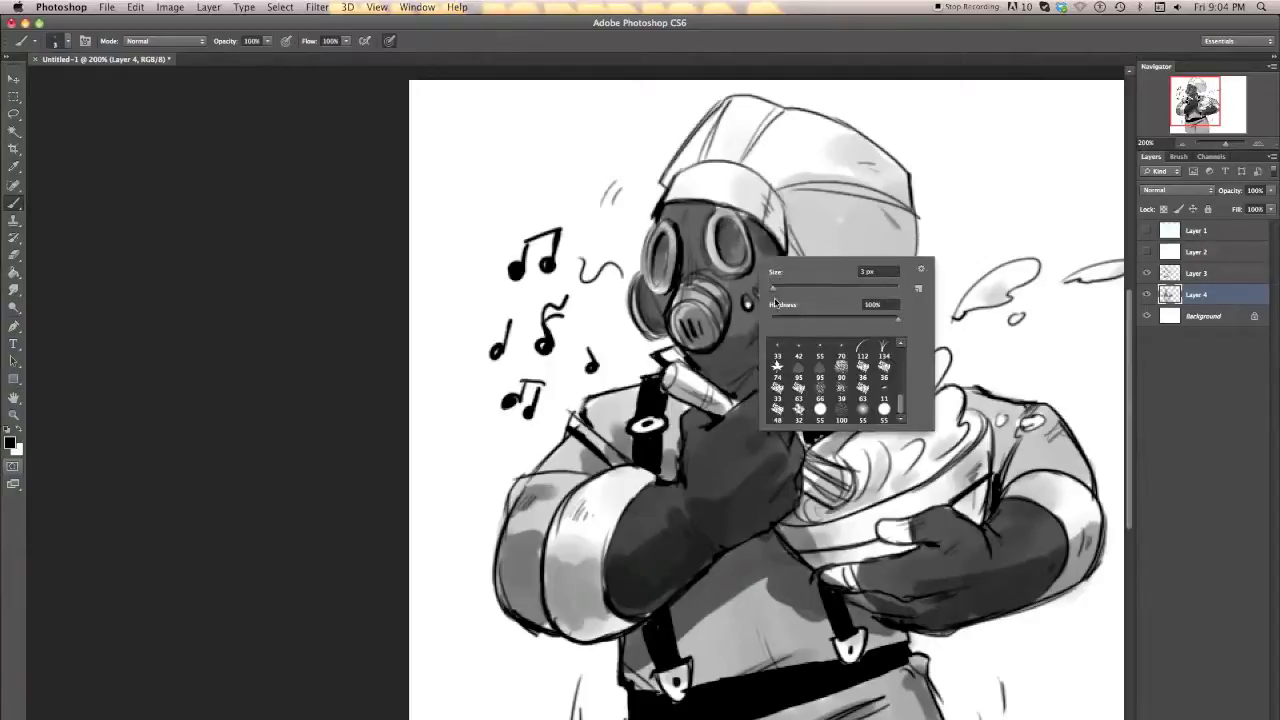
{"action": "key", "text": "Return"}
{"action": "right_click", "coordinate": [748, 240]}
{"action": "left_click_drag", "start_coordinate": [766, 271], "coordinate": [775, 271]}
{"action": "key", "text": "Return"}
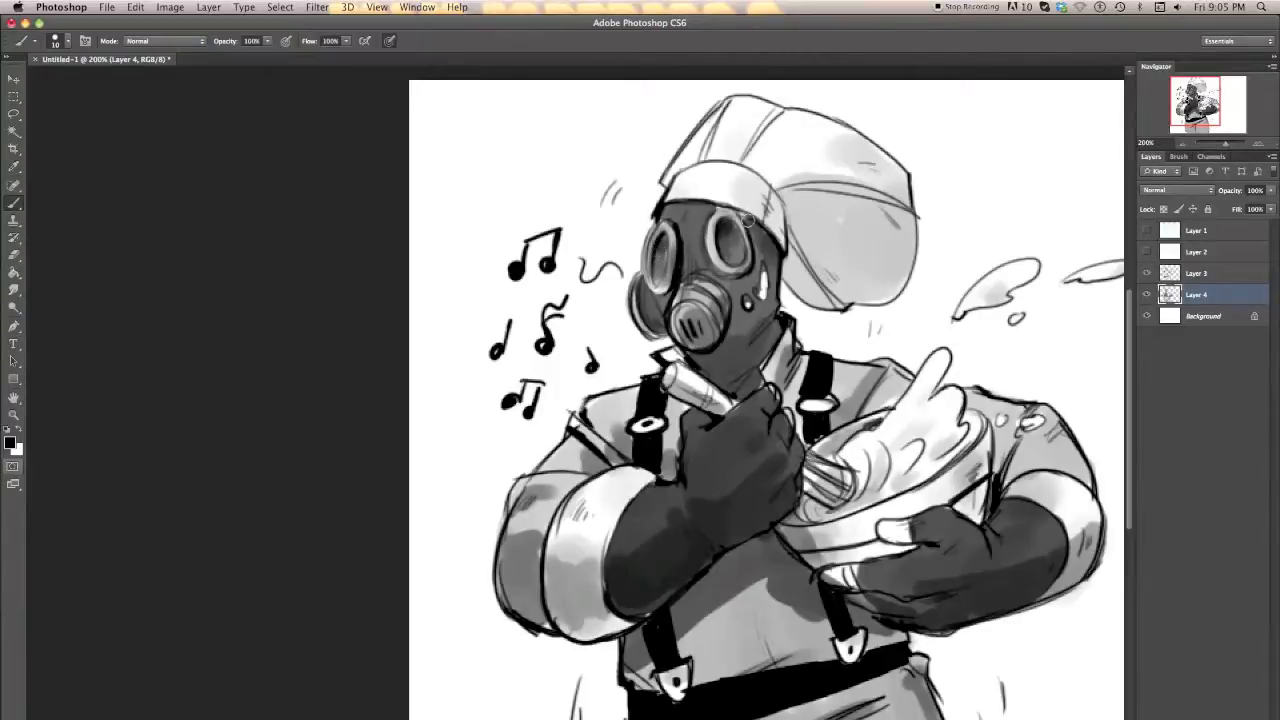
{"action": "right_click", "coordinate": [664, 208]}
{"action": "left_click_drag", "start_coordinate": [697, 233], "coordinate": [689, 233]}
{"action": "key", "text": "Return"}
Step: Add darker grey shading to the hanging lower part of the chef hat with a 19 px brush, undoing unwanted strokes
{"action": "scroll", "coordinate": [744, 245], "scroll_direction": "up", "scroll_amount": 5}
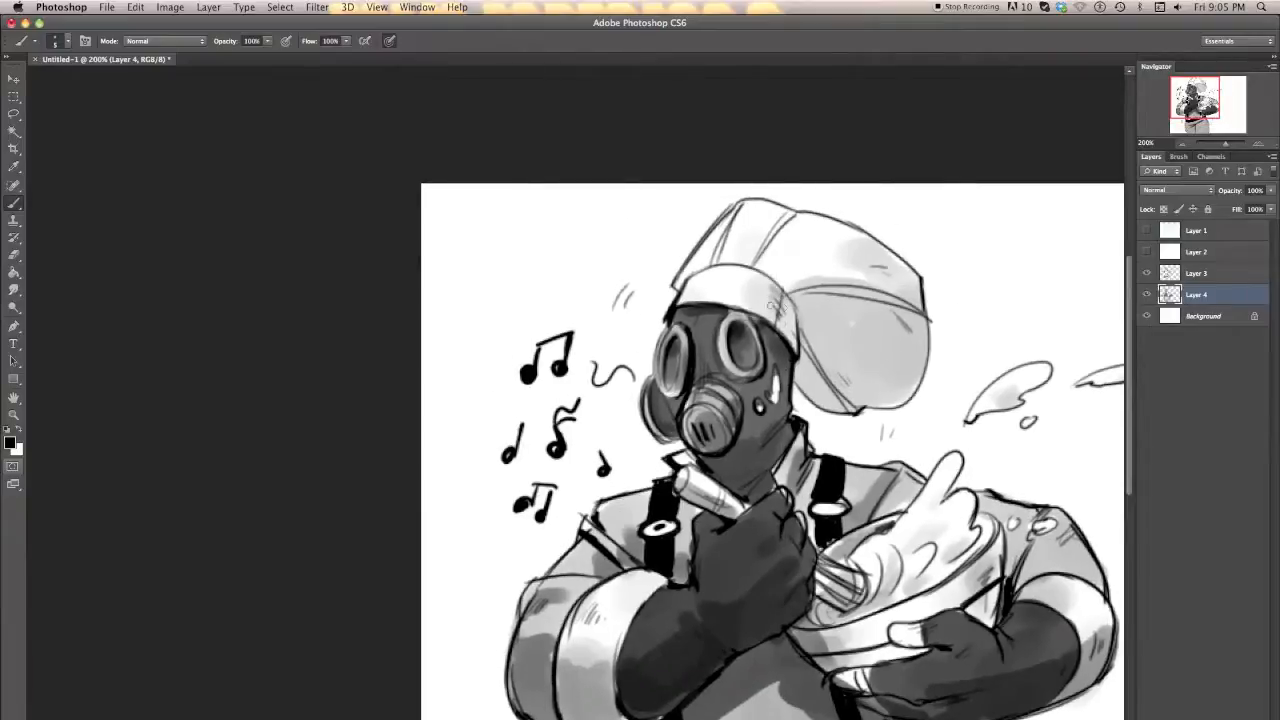
{"action": "key", "text": "super+z"}
{"action": "mouse_move", "coordinate": [801, 330]}
{"action": "left_mouse_down"}
{"action": "mouse_move", "coordinate": [858, 404]}
{"action": "mouse_move", "coordinate": [881, 378]}
{"action": "mouse_move", "coordinate": [815, 380]}
{"action": "mouse_move", "coordinate": [862, 362]}
{"action": "mouse_move", "coordinate": [872, 405]}
{"action": "left_mouse_up"}
{"action": "key", "text": "super+z"}
{"action": "right_click", "coordinate": [847, 354]}
{"action": "key", "text": "Return"}
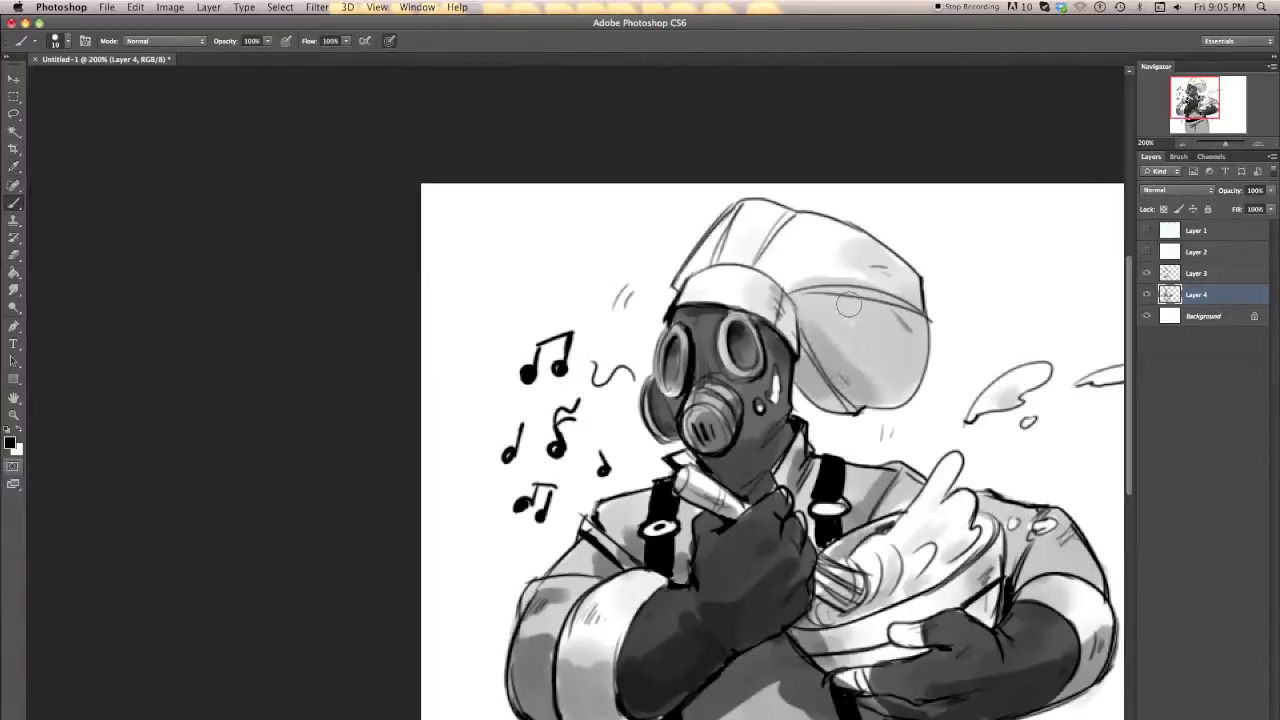
Step: Darken the mask's side canister and the neck area behind the filter with a smaller brush
{"action": "left_click_drag", "start_coordinate": [722, 385], "coordinate": [785, 219]}
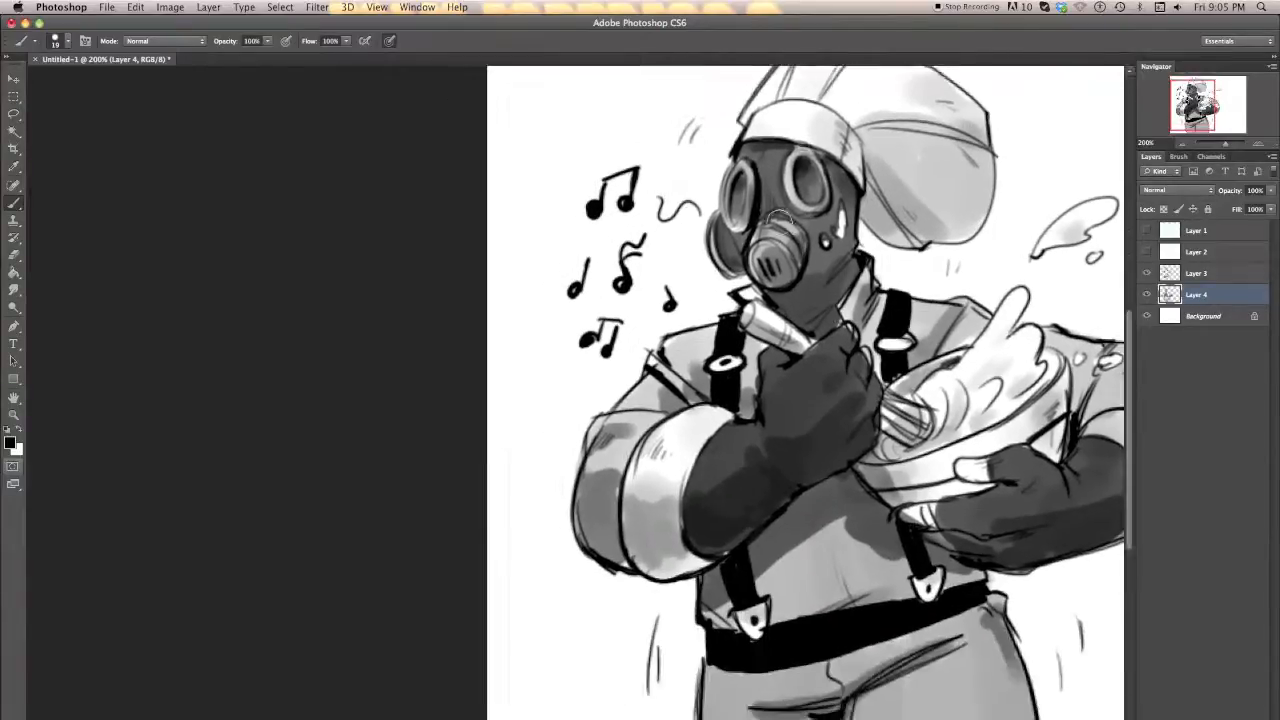
{"action": "right_click", "coordinate": [784, 215]}
{"action": "key", "text": "Return"}
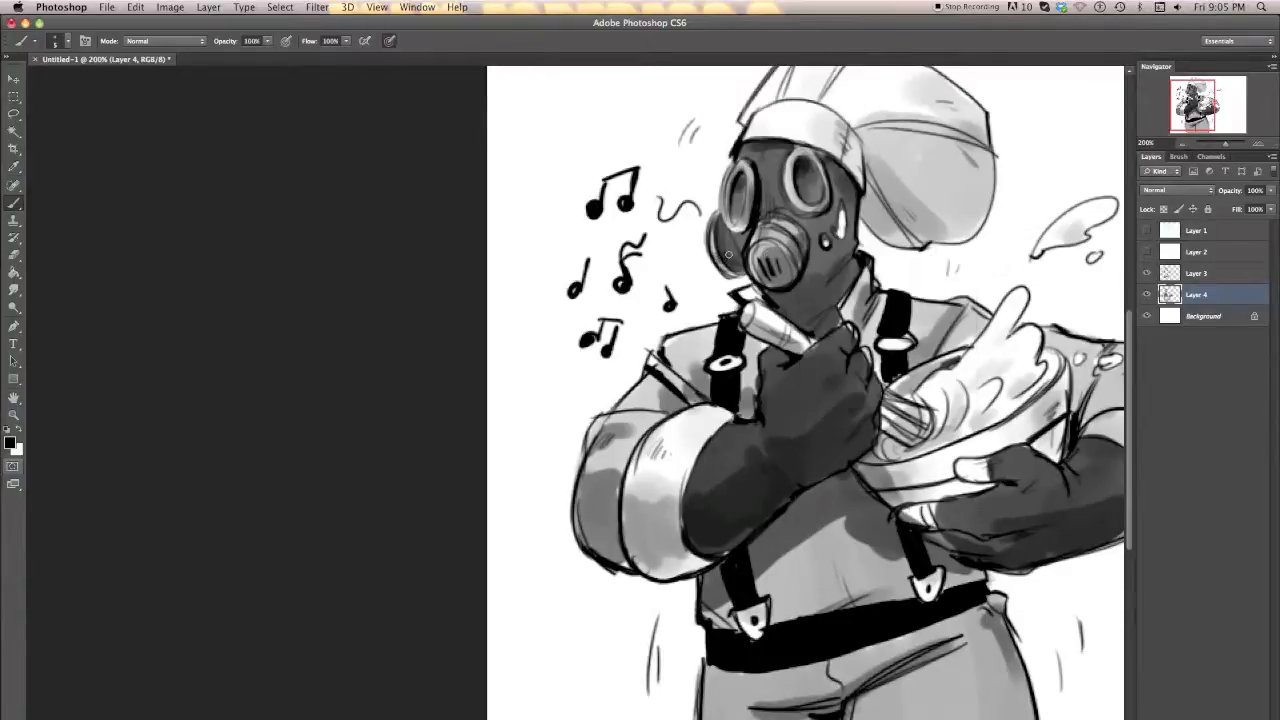
{"action": "mouse_move", "coordinate": [857, 250]}
{"action": "left_mouse_down"}
{"action": "mouse_move", "coordinate": [813, 291]}
{"action": "mouse_move", "coordinate": [832, 306]}
{"action": "left_mouse_up"}
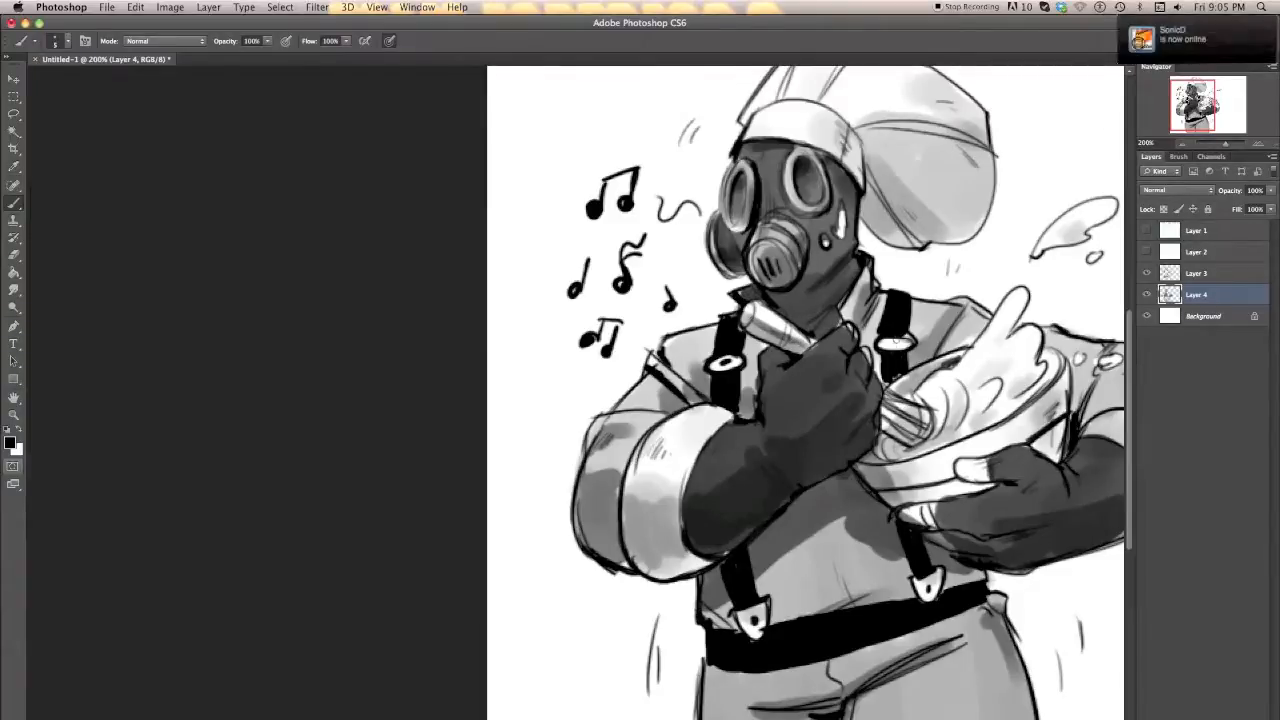
Step: Add shadows to the shirt beside the suspender, the bowl-holding glove and the mixing bowl
{"action": "mouse_move", "coordinate": [957, 315]}
{"action": "left_mouse_down"}
{"action": "mouse_move", "coordinate": [927, 361]}
{"action": "mouse_move", "coordinate": [969, 346]}
{"action": "left_mouse_up"}
{"action": "mouse_move", "coordinate": [1089, 401]}
{"action": "left_mouse_down"}
{"action": "mouse_move", "coordinate": [906, 480]}
{"action": "mouse_move", "coordinate": [938, 452]}
{"action": "left_mouse_up"}
{"action": "mouse_move", "coordinate": [912, 496]}
{"action": "left_mouse_down"}
{"action": "mouse_move", "coordinate": [936, 466]}
{"action": "mouse_move", "coordinate": [886, 485]}
{"action": "left_mouse_up"}
{"action": "left_click_drag", "start_coordinate": [974, 431], "coordinate": [1044, 268]}
Step: Enlarge the brush to 35 px and shade the trouser leg below the belt
{"action": "right_click", "coordinate": [896, 508]}
{"action": "left_click", "coordinate": [930, 542]}
{"action": "mouse_move", "coordinate": [903, 708]}
{"action": "left_mouse_down"}
{"action": "mouse_move", "coordinate": [899, 668]}
{"action": "mouse_move", "coordinate": [849, 659]}
{"action": "left_mouse_up"}
{"action": "scroll", "coordinate": [824, 670], "scroll_direction": "up", "scroll_amount": 5}
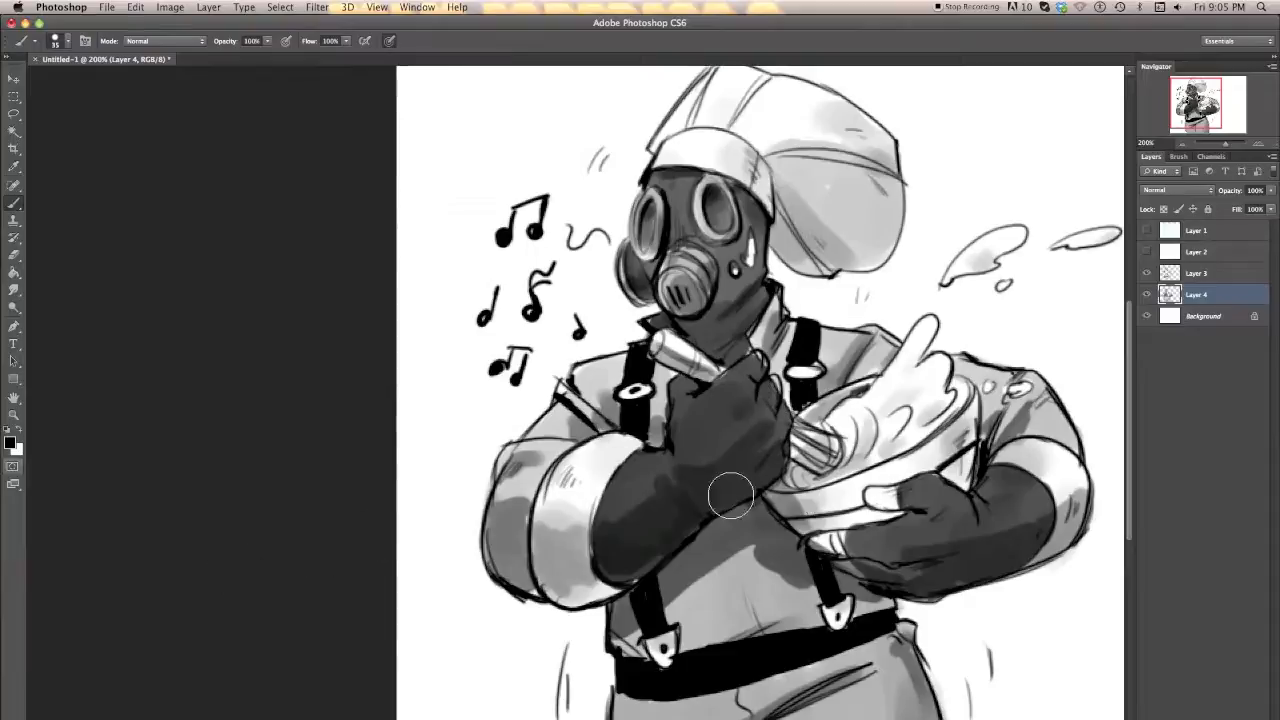
Step: Select a hard round brush from the start of the brush presets
{"action": "right_click", "coordinate": [869, 414]}
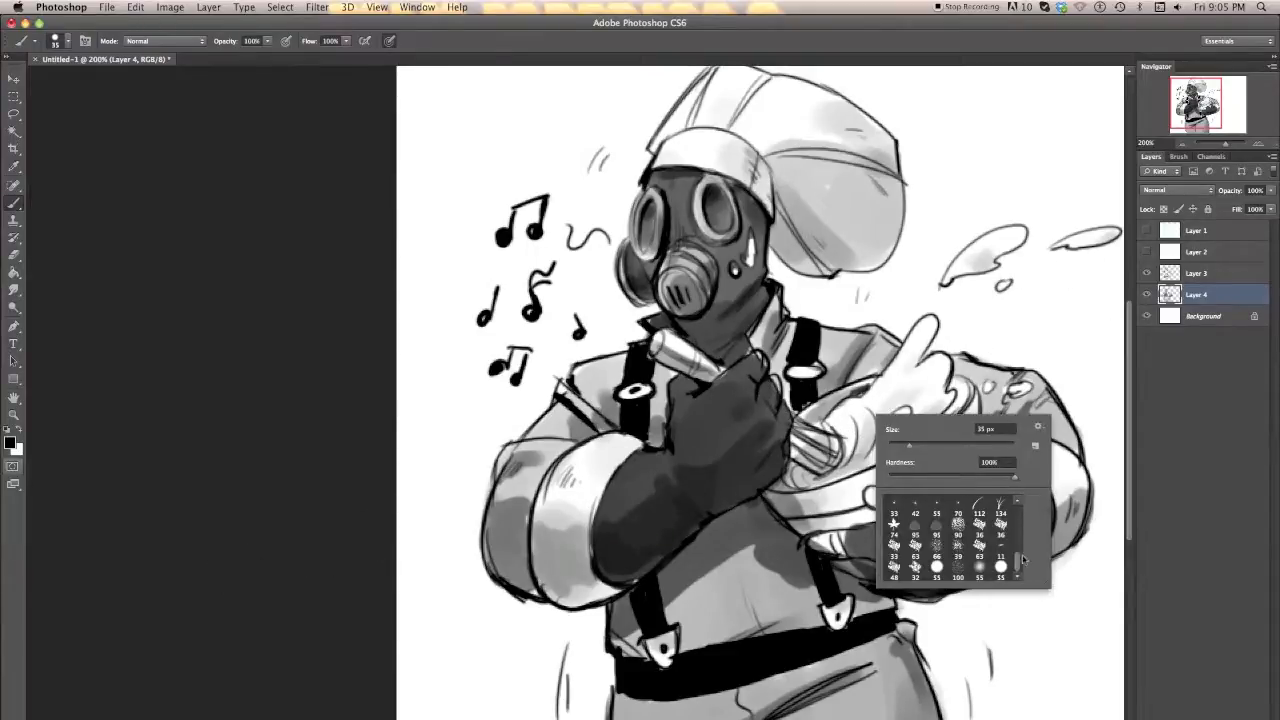
{"action": "scroll", "coordinate": [994, 515], "scroll_direction": "up", "scroll_amount": 10}
{"action": "left_click", "coordinate": [957, 506]}
{"action": "left_click", "coordinate": [798, 372]}
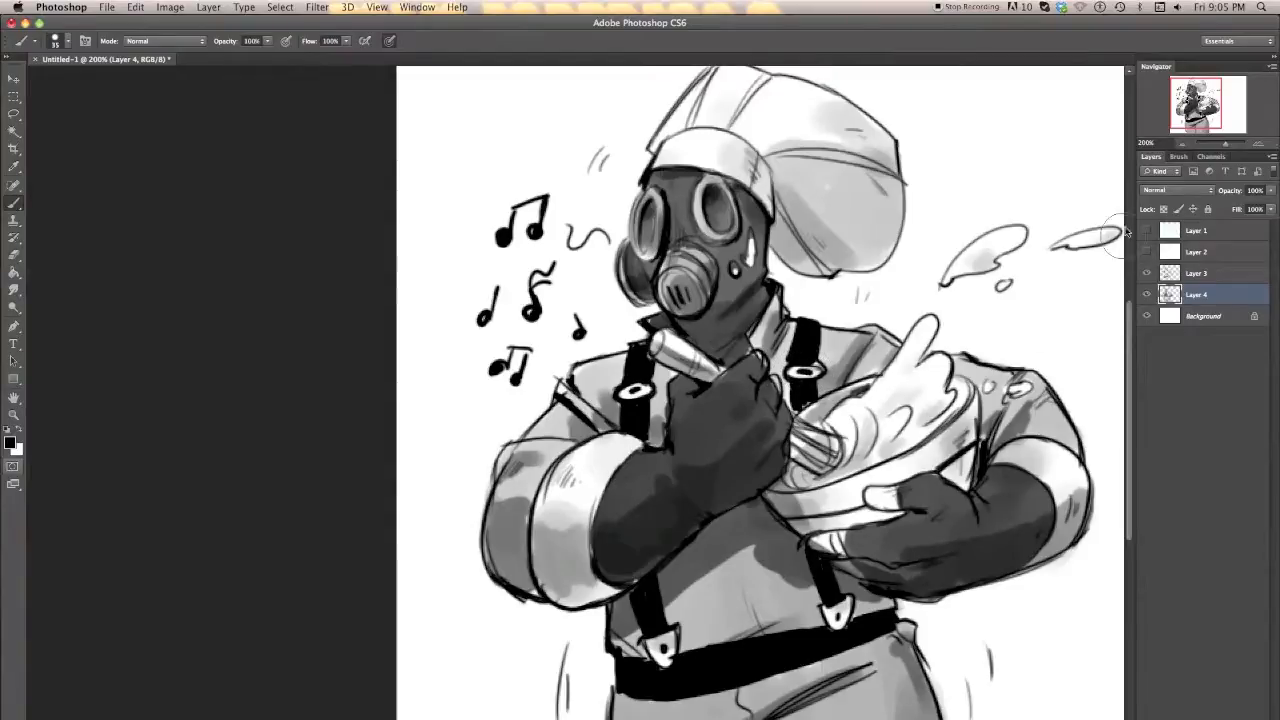
Step: Merge the line art and shading layers into the Background and add a new empty layer above it
{"action": "left_click", "coordinate": [1200, 273]}
{"action": "key", "text": "super+minus"}
{"action": "key", "text": "super+minus"}
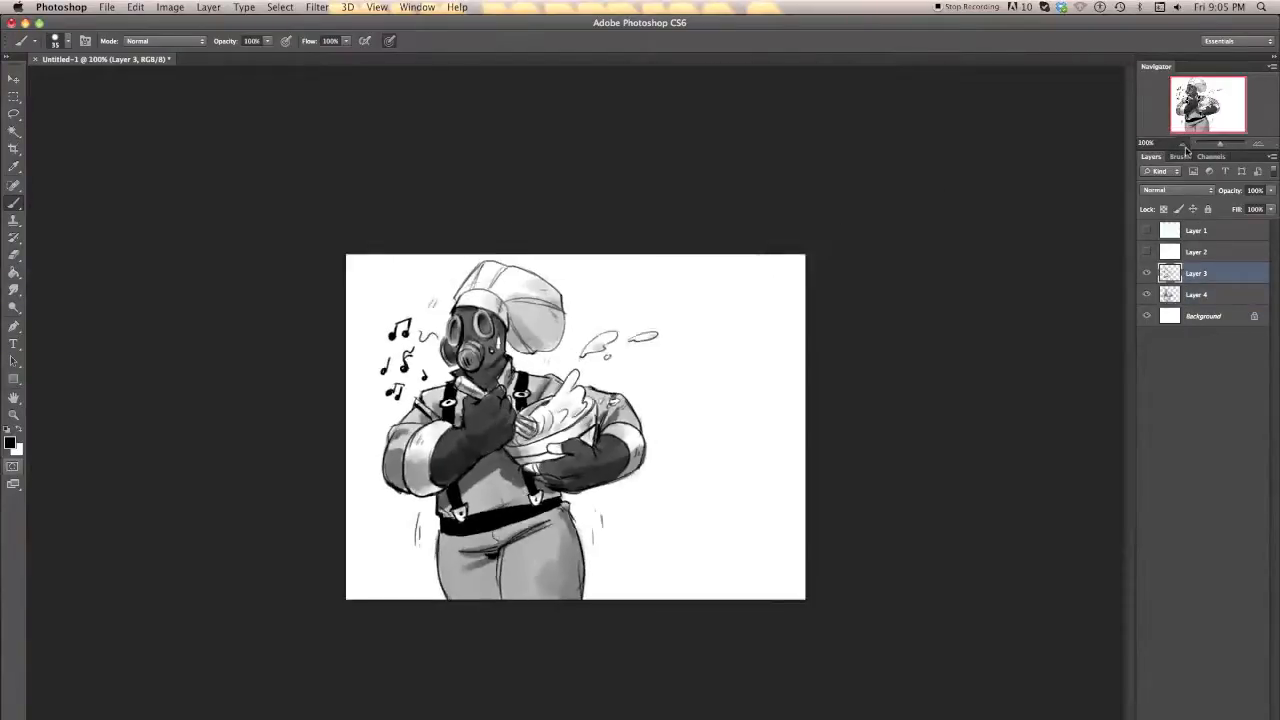
{"action": "key", "text": "super+shift+e"}
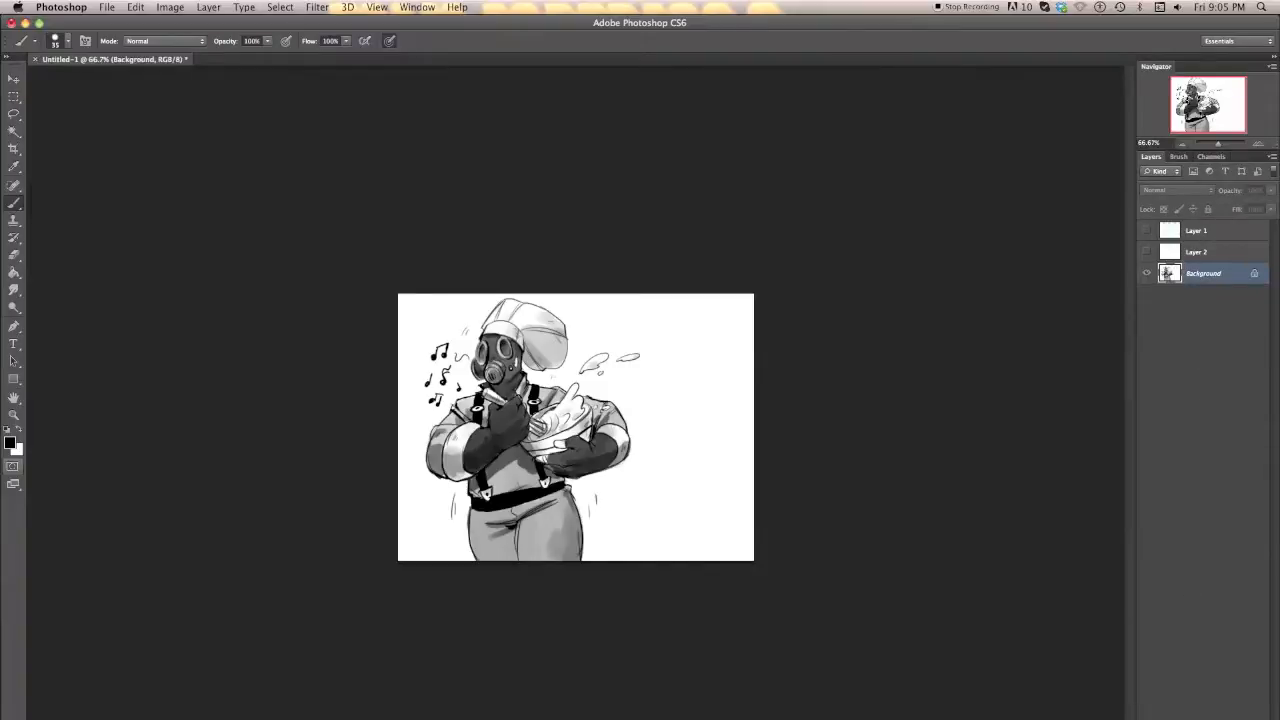
{"action": "left_click", "coordinate": [1241, 717]}
{"action": "left_click", "coordinate": [1259, 144]}
{"action": "left_click", "coordinate": [1259, 144]}
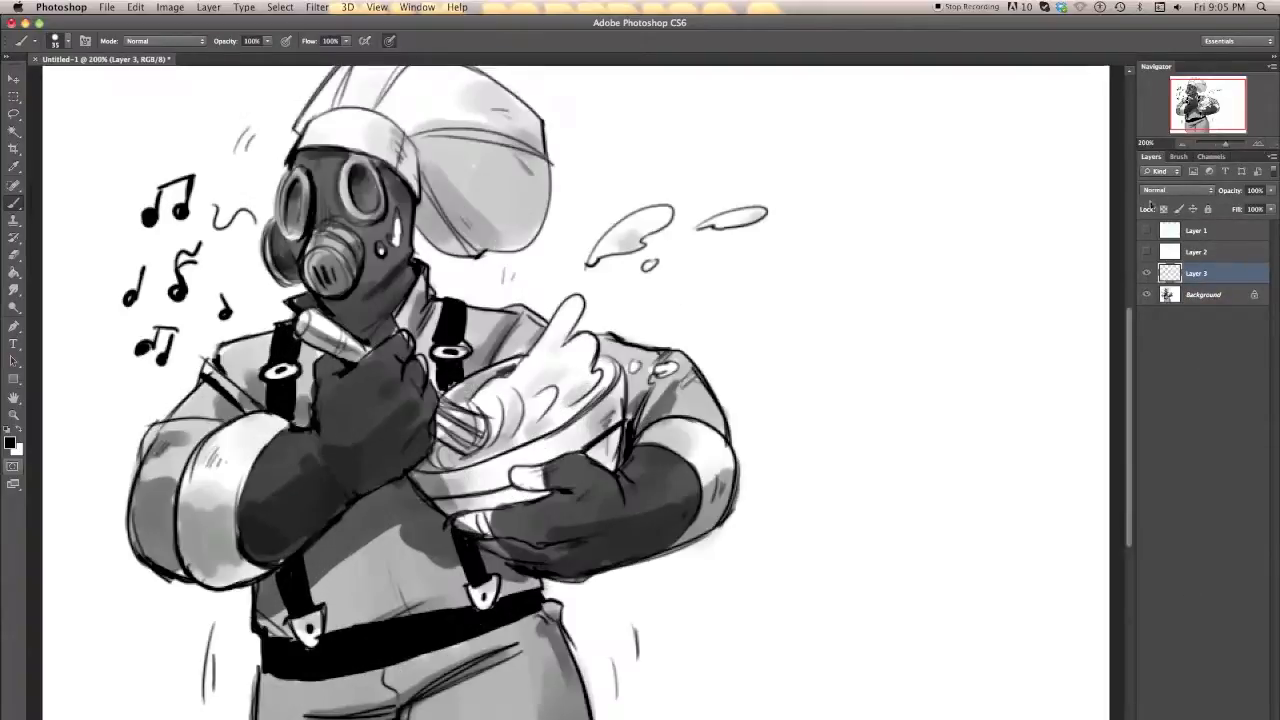
Step: Paint white highlights on the mask's lens rims, filter and side canister with a 13 px brush
{"action": "left_click_drag", "start_coordinate": [409, 508], "coordinate": [427, 518]}
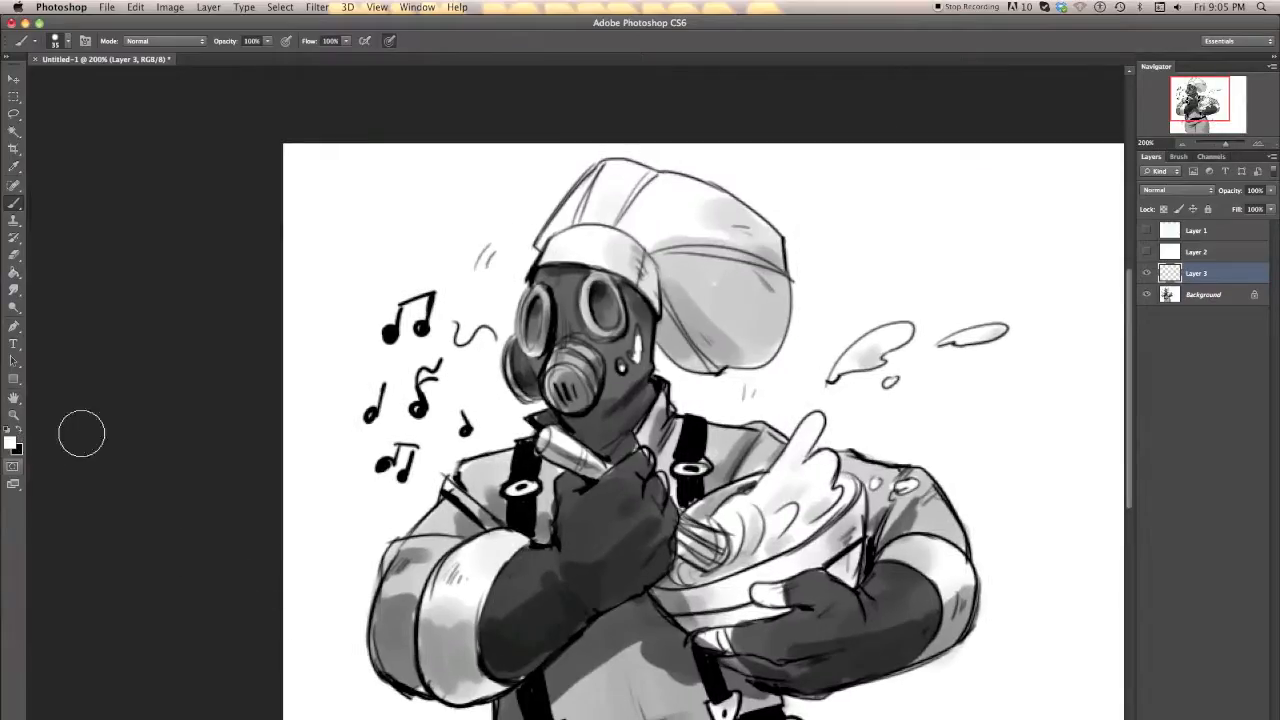
{"action": "right_click", "coordinate": [654, 402]}
{"action": "left_click_drag", "start_coordinate": [678, 429], "coordinate": [670, 428]}
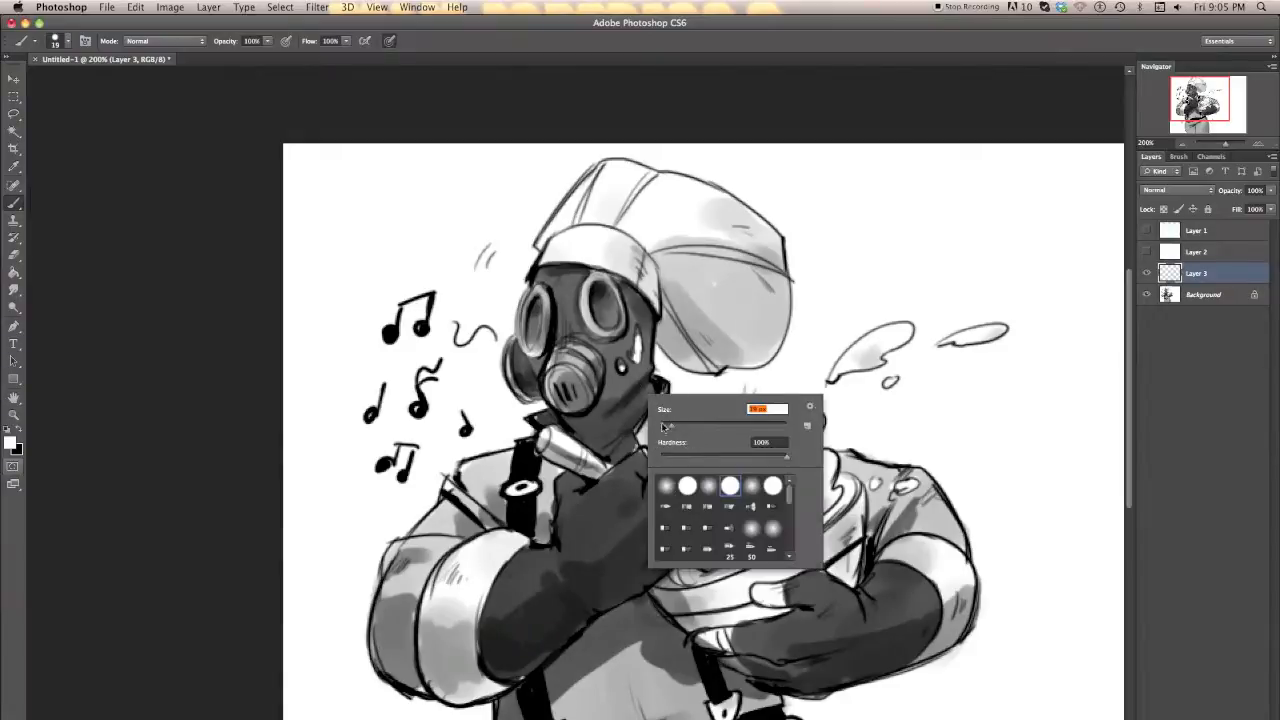
{"action": "left_click", "coordinate": [537, 435]}
{"action": "left_click_drag", "start_coordinate": [556, 358], "coordinate": [573, 365]}
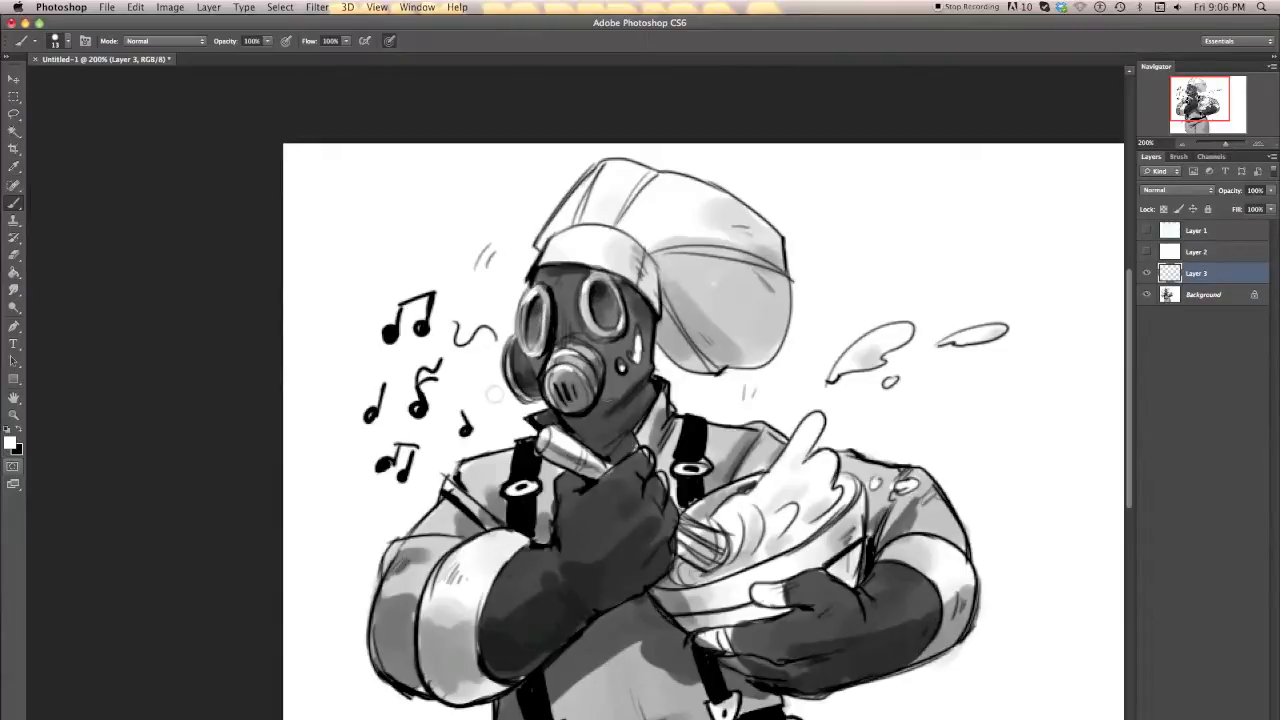
{"action": "left_click_drag", "start_coordinate": [507, 360], "coordinate": [518, 369]}
{"action": "scroll", "coordinate": [563, 281], "scroll_direction": "down", "scroll_amount": 4}
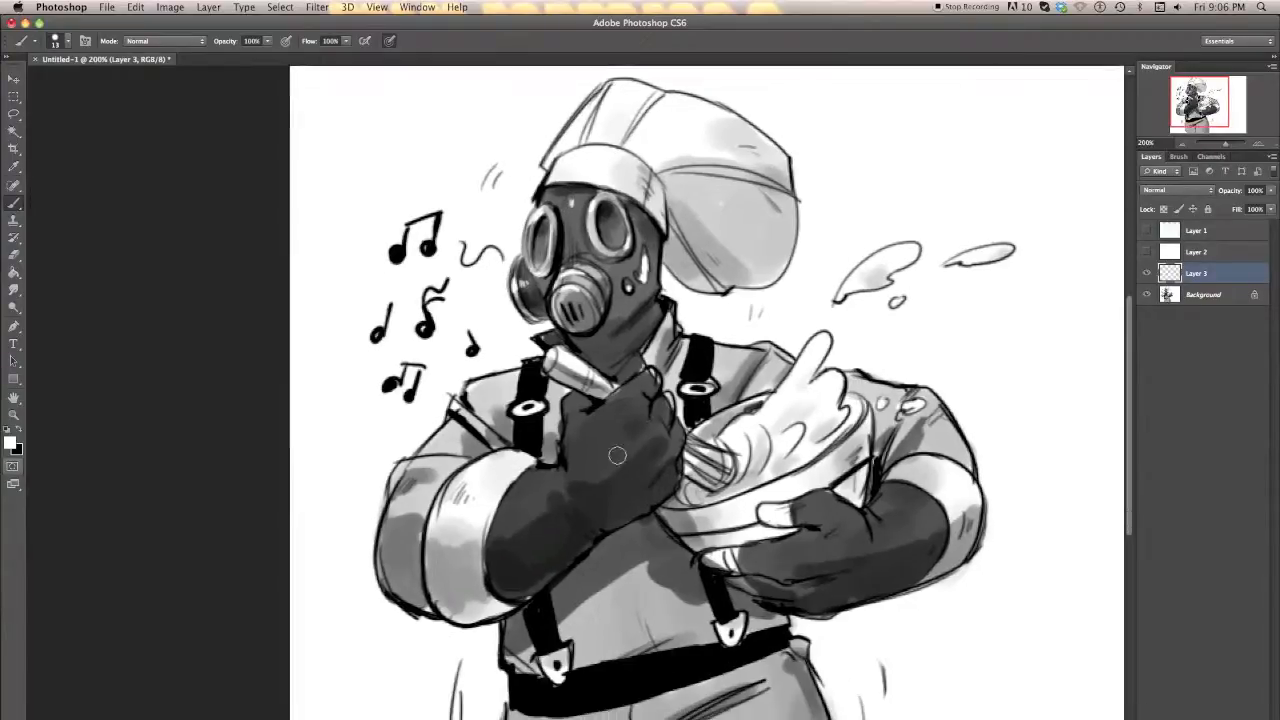
Step: Add white highlights to the whisk handle and to the forearms of both dark gloves
{"action": "left_click_drag", "start_coordinate": [555, 361], "coordinate": [556, 367]}
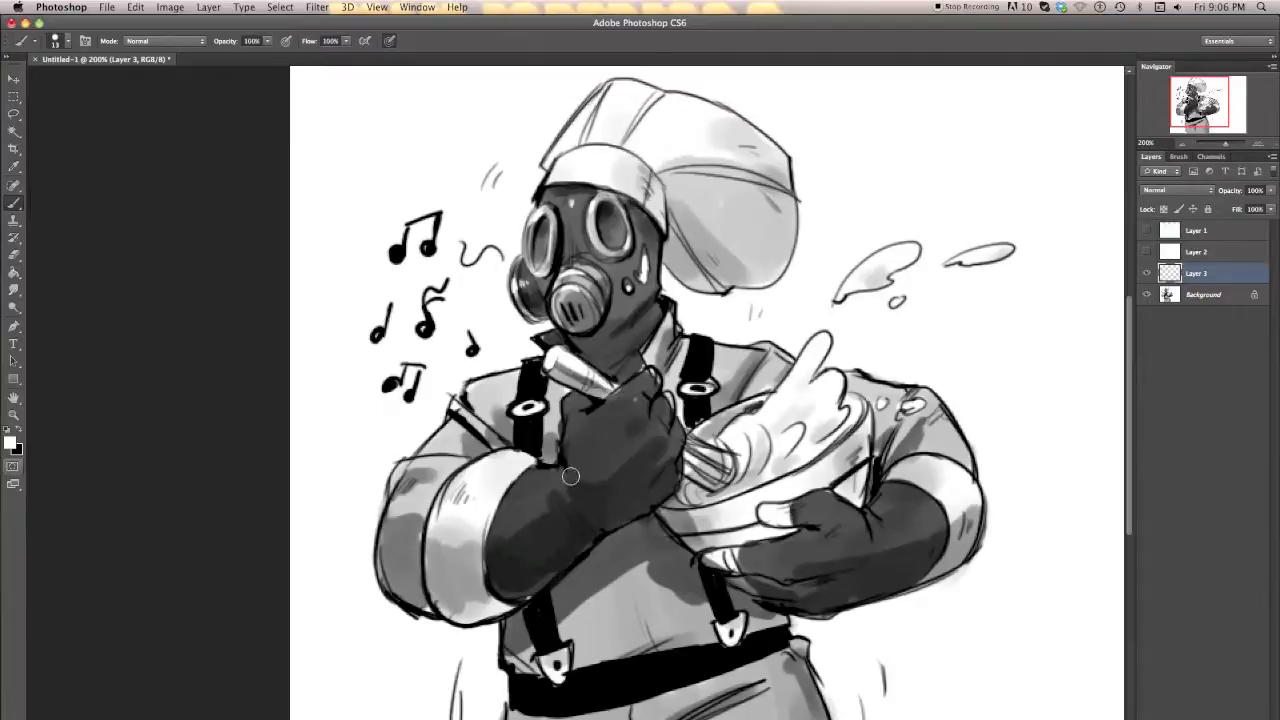
{"action": "left_click_drag", "start_coordinate": [548, 487], "coordinate": [510, 504]}
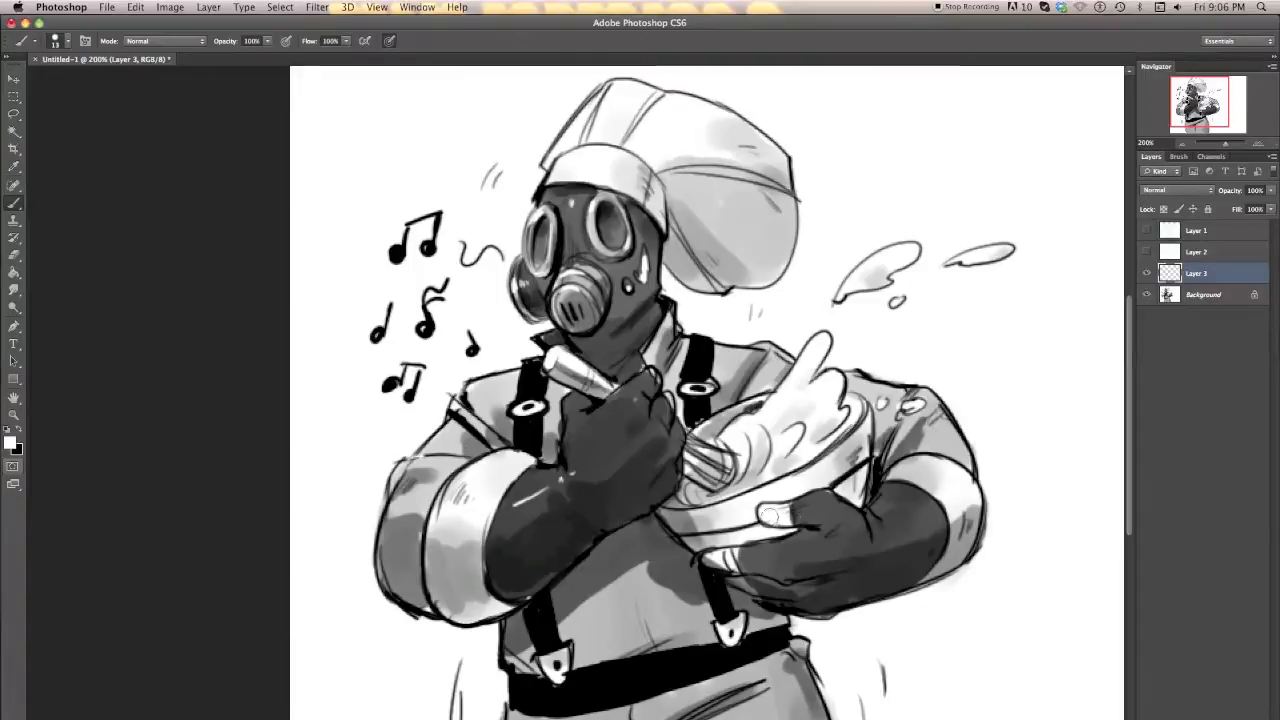
{"action": "left_click_drag", "start_coordinate": [933, 497], "coordinate": [876, 530]}
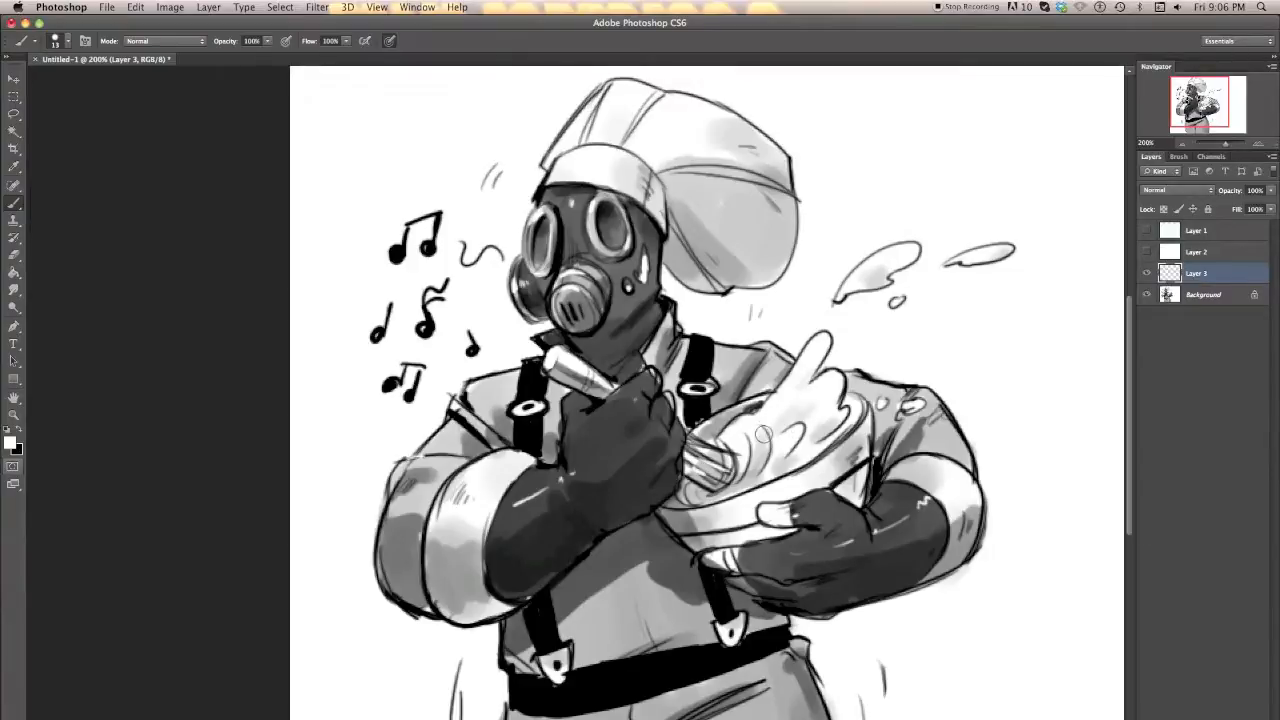
Step: Paint thin white highlights on the black belt and along the trouser leg and crotch fold with a smaller brush
{"action": "left_click_drag", "start_coordinate": [783, 386], "coordinate": [888, 331]}
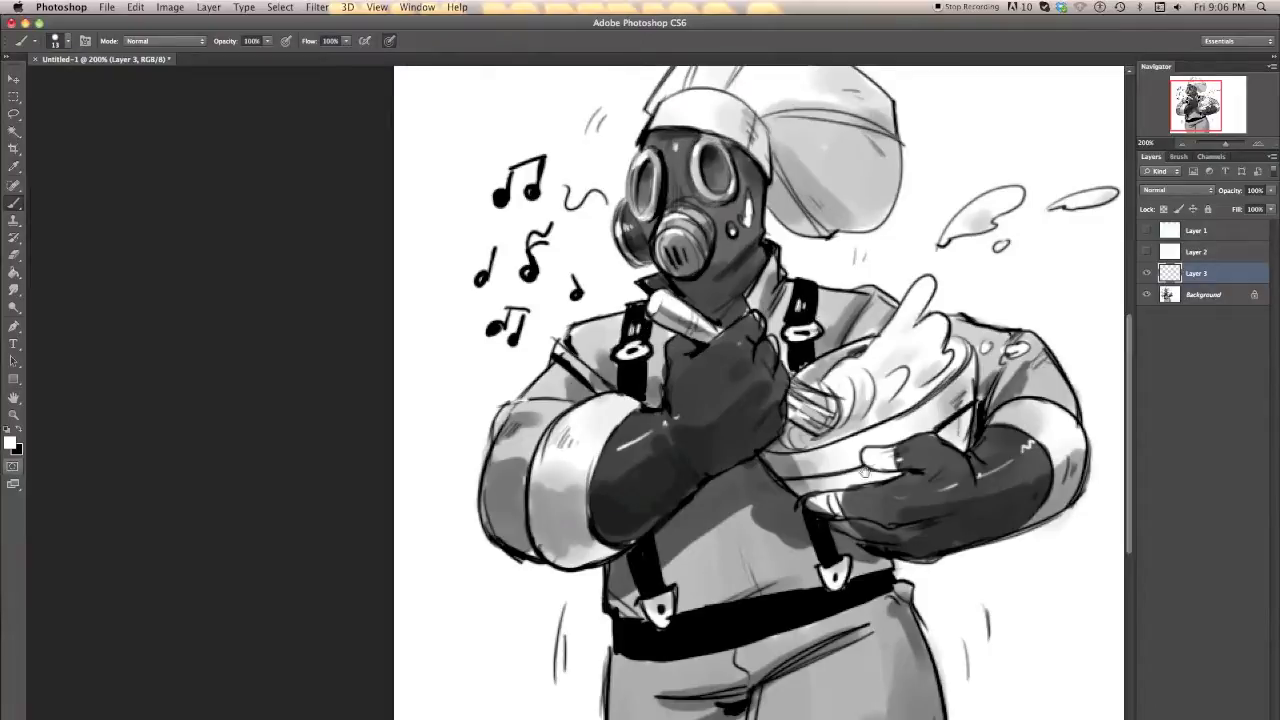
{"action": "left_click_drag", "start_coordinate": [866, 472], "coordinate": [860, 332]}
{"action": "right_click", "coordinate": [749, 515]}
{"action": "left_click_drag", "start_coordinate": [778, 540], "coordinate": [767, 541]}
{"action": "left_click", "coordinate": [739, 488]}
{"action": "left_click_drag", "start_coordinate": [739, 487], "coordinate": [820, 487]}
{"action": "left_click_drag", "start_coordinate": [836, 552], "coordinate": [837, 592]}
{"action": "left_click_drag", "start_coordinate": [727, 555], "coordinate": [692, 549]}
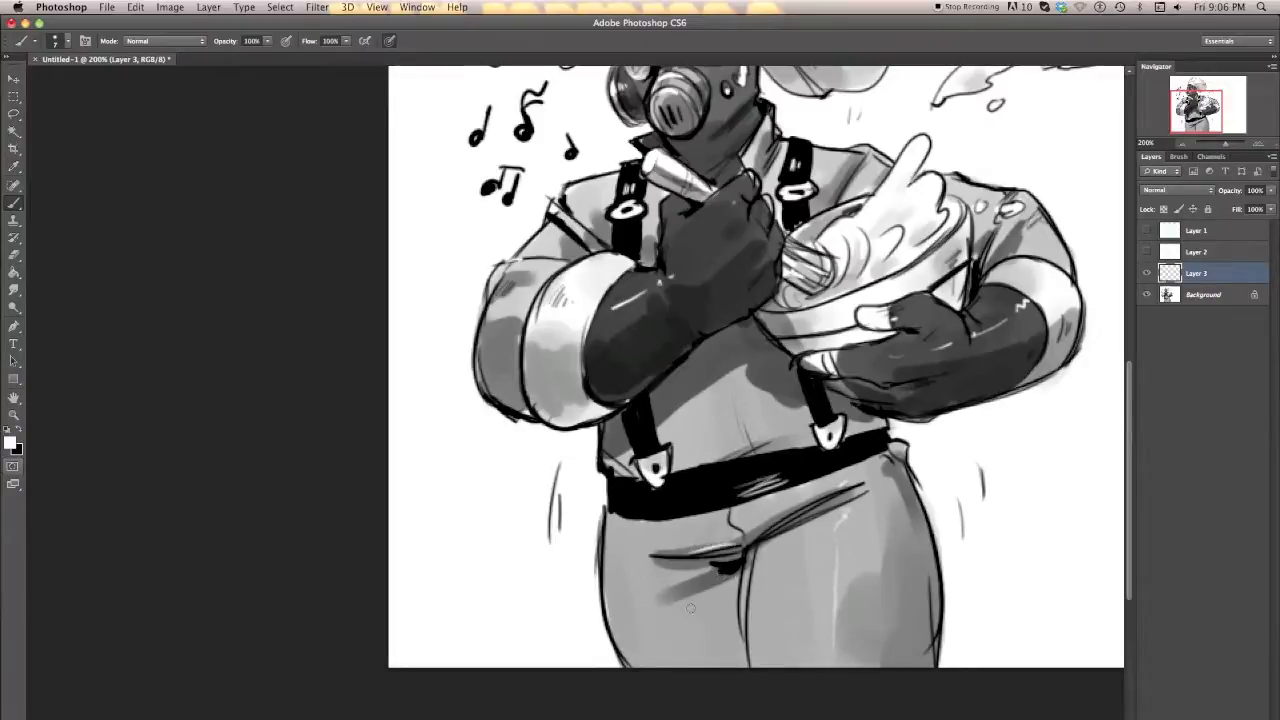
Step: Merge the highlight layer into the Background layer
{"action": "scroll", "coordinate": [690, 608], "scroll_direction": "up", "scroll_amount": 5}
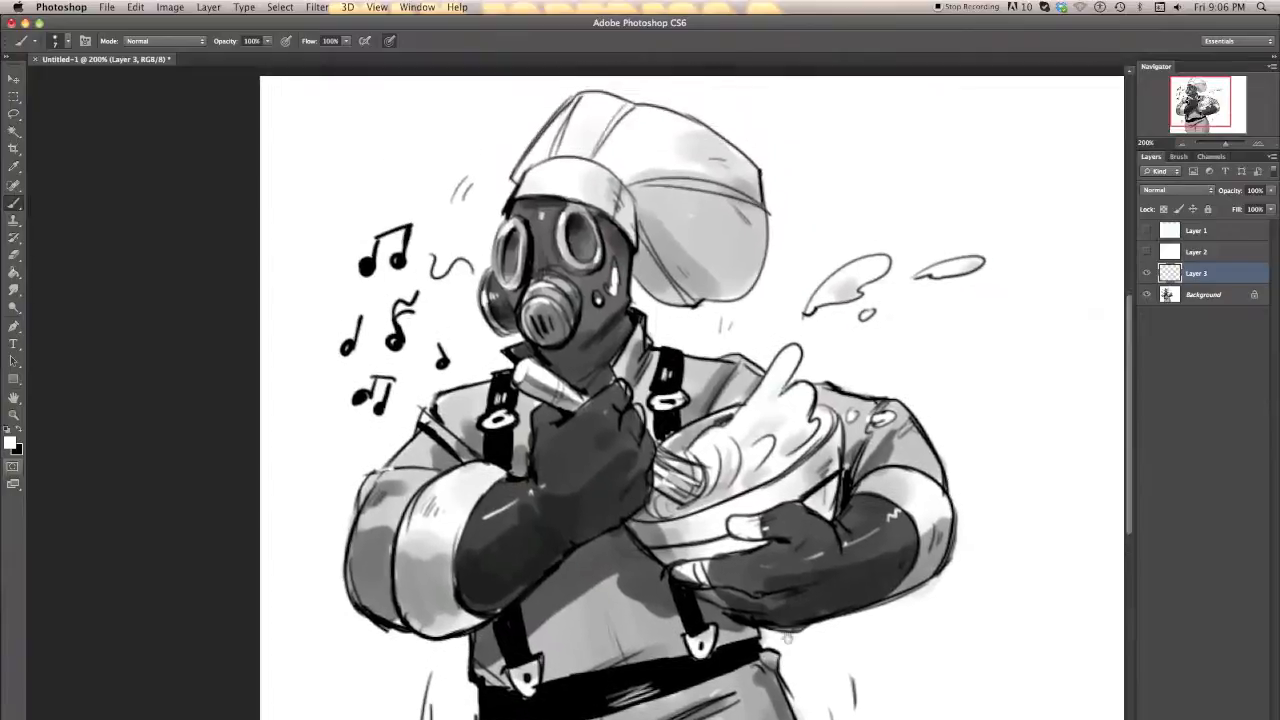
{"action": "scroll", "coordinate": [787, 637], "scroll_direction": "up", "scroll_amount": 2}
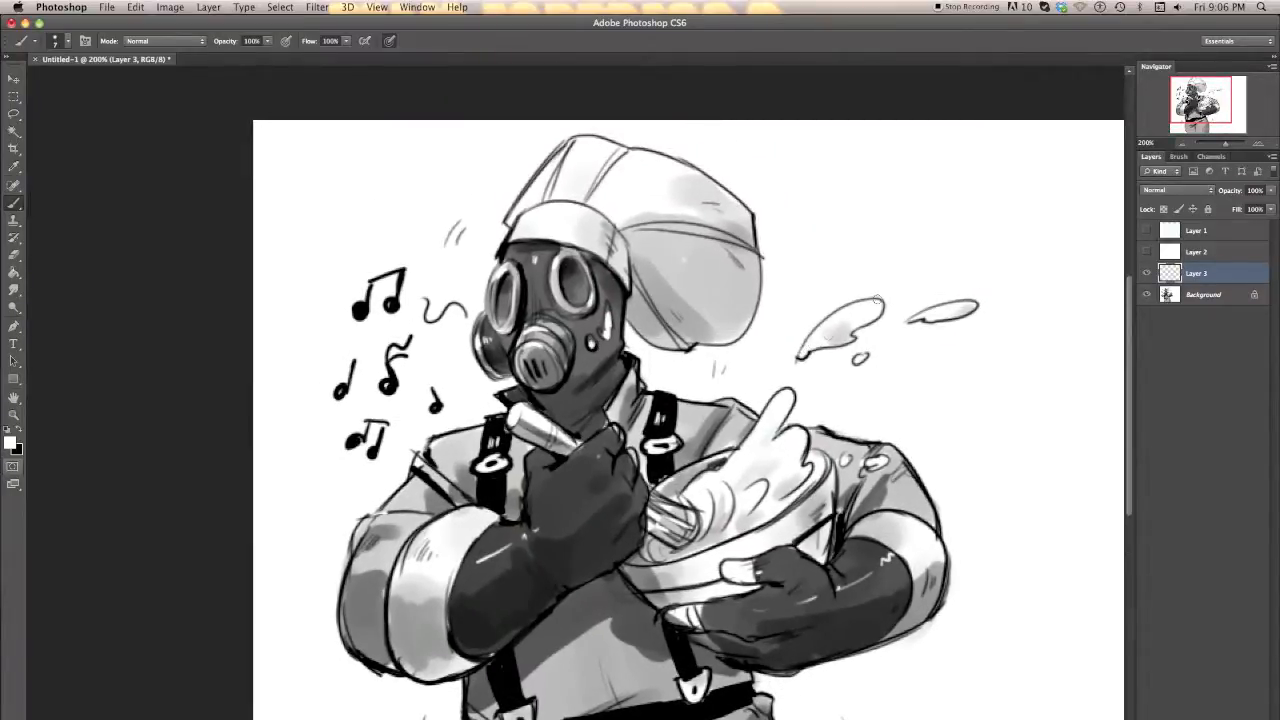
{"action": "left_click_drag", "start_coordinate": [1183, 150], "coordinate": [1220, 147]}
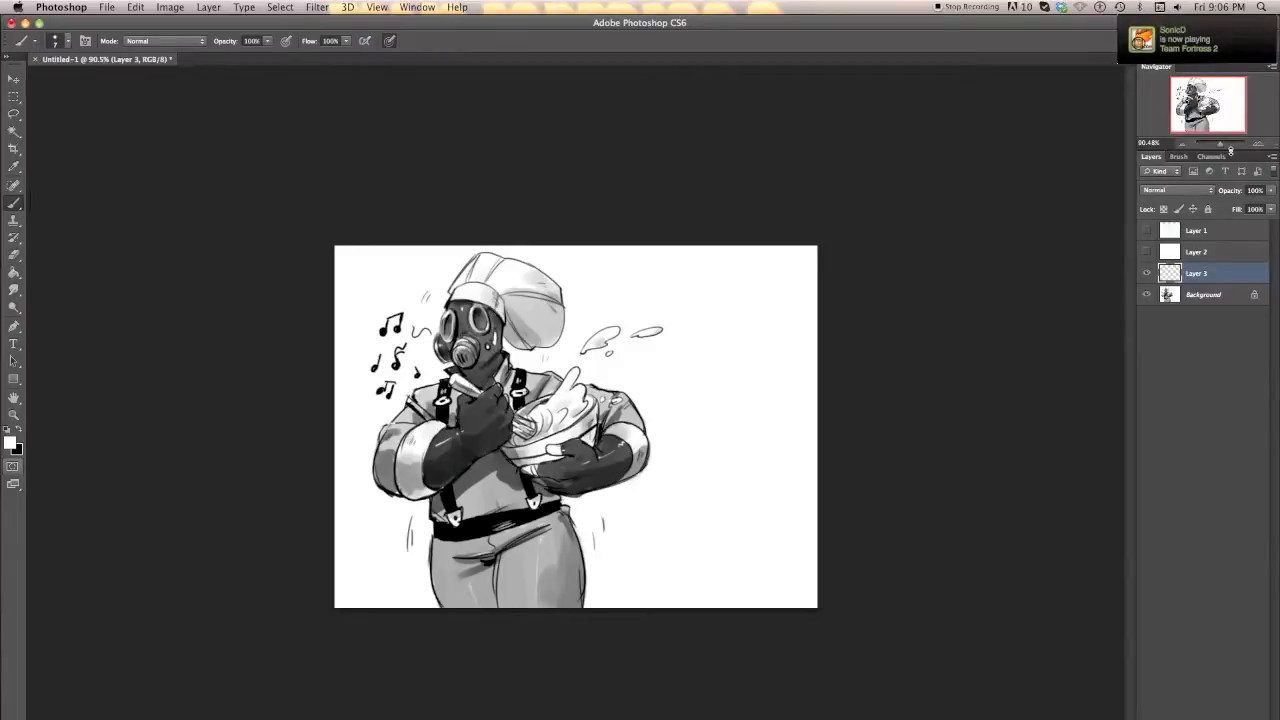
{"action": "key", "text": "super+e"}
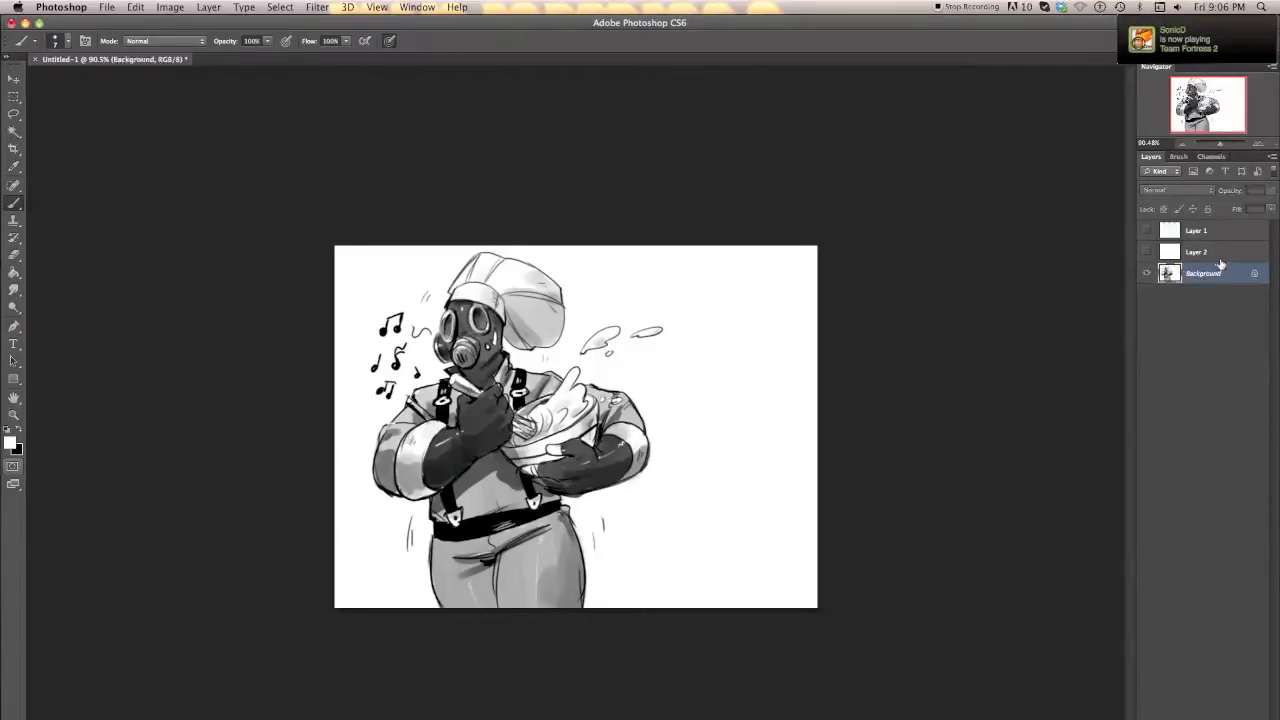
Step: Start a Selective Color adjustment on the Background and raise Cyan in the Reds to +61%
{"action": "left_click", "coordinate": [170, 7]}
{"action": "mouse_move", "coordinate": [185, 51]}
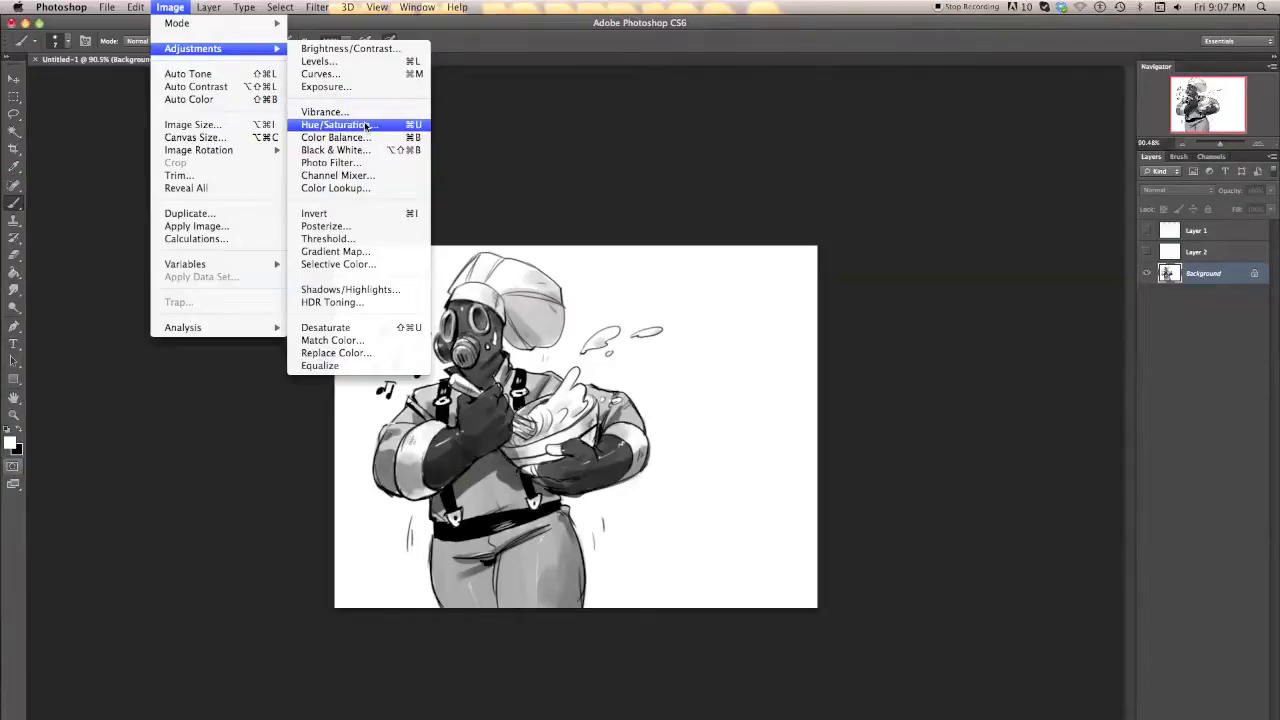
{"action": "left_click", "coordinate": [340, 265]}
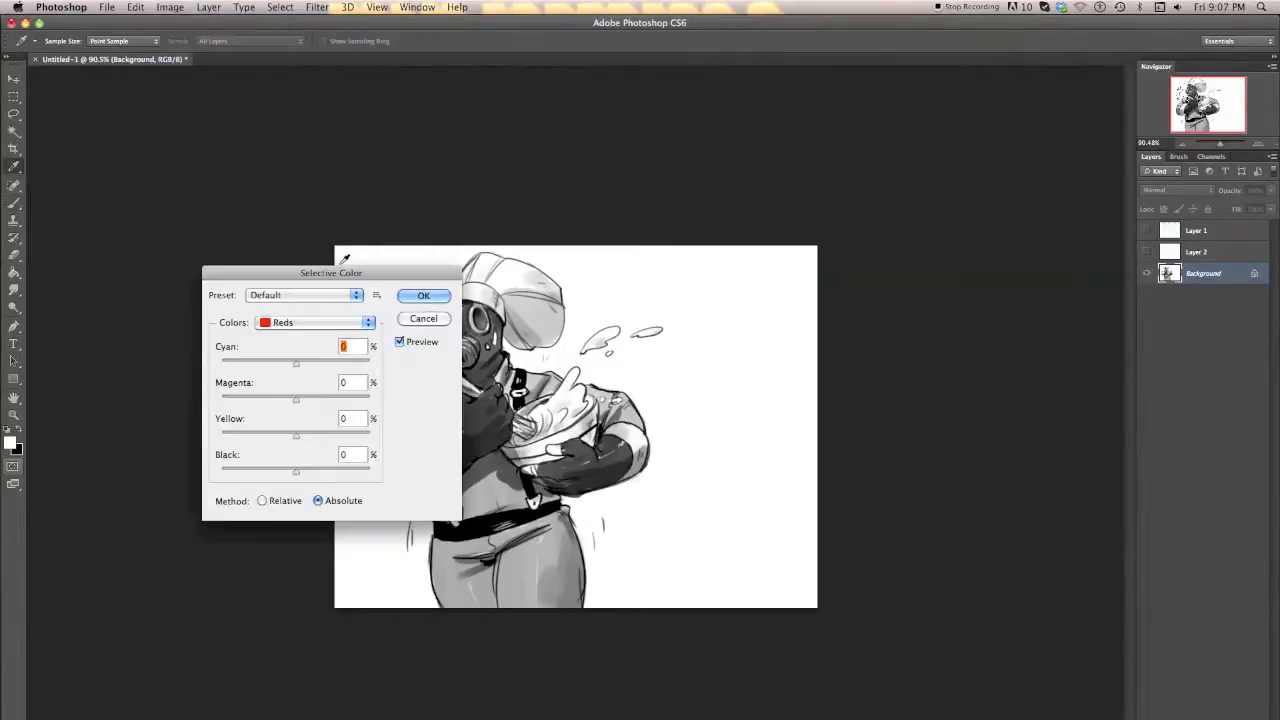
{"action": "left_click_drag", "start_coordinate": [330, 268], "coordinate": [842, 268]}
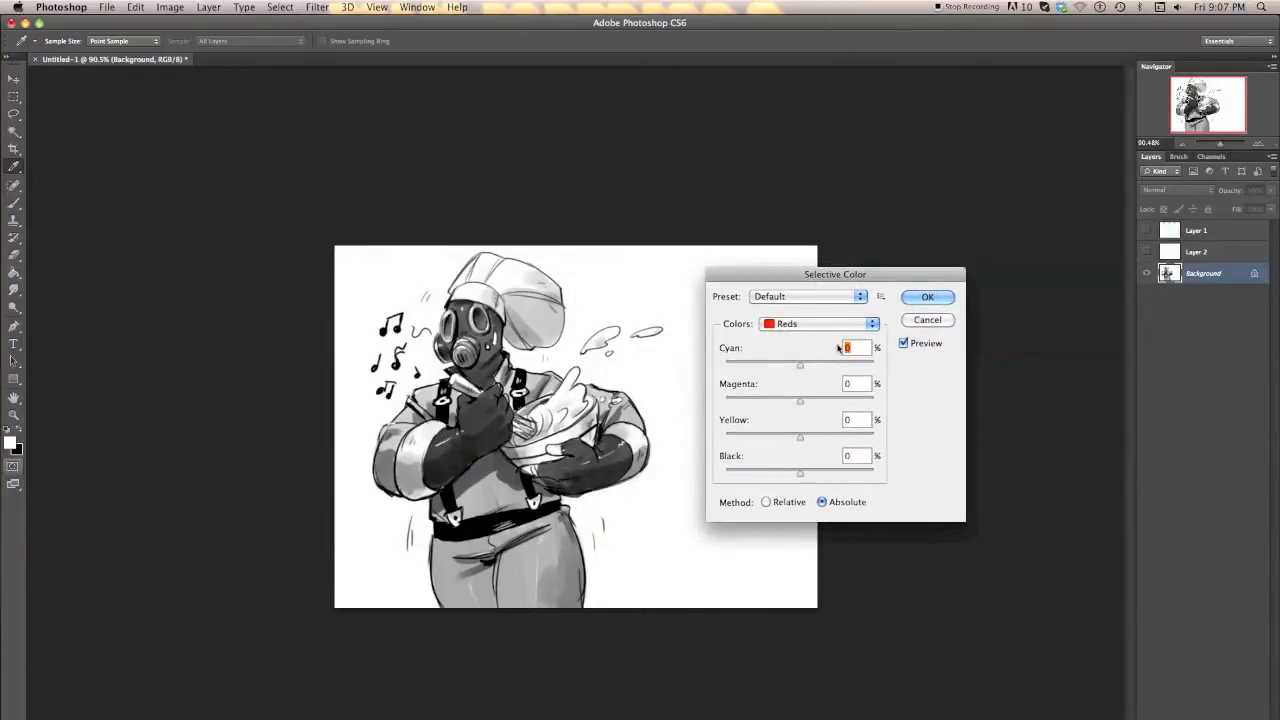
{"action": "left_click_drag", "start_coordinate": [805, 369], "coordinate": [830, 369]}
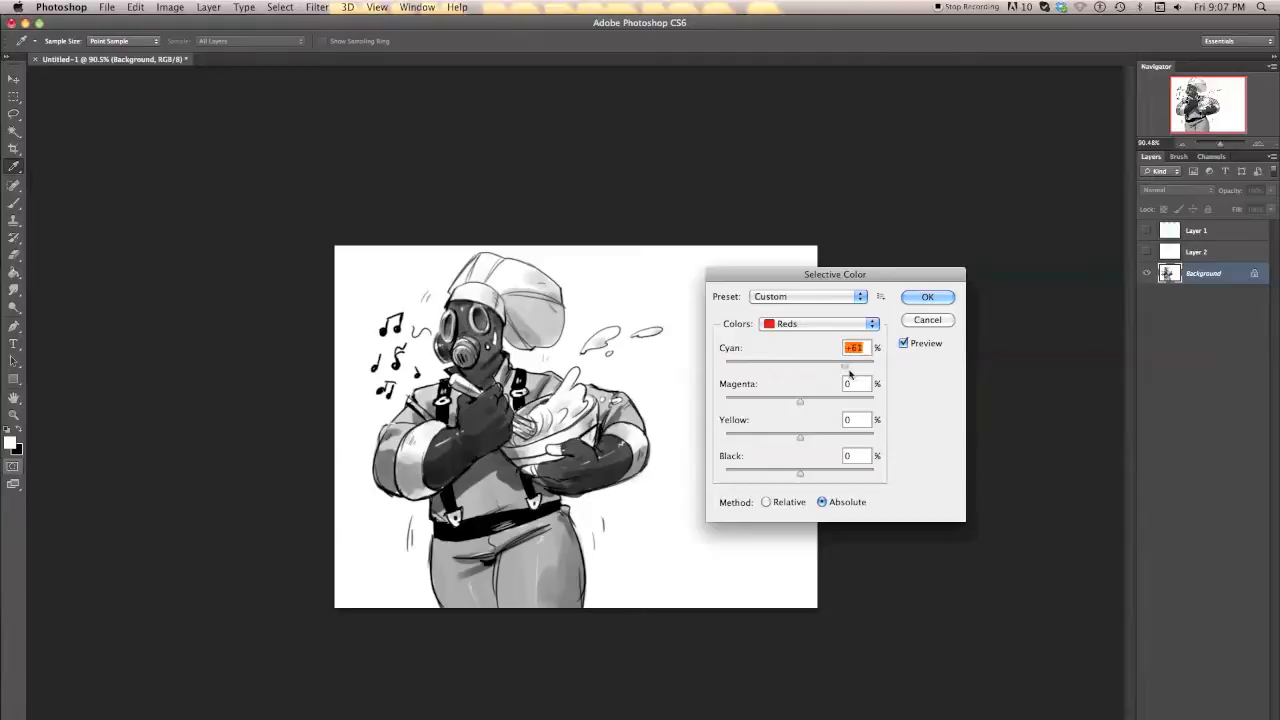
Step: Try tinting the Blacks in Selective Color with Cyan -18%, Magenta -7% and a slight Yellow shift
{"action": "left_click", "coordinate": [826, 324]}
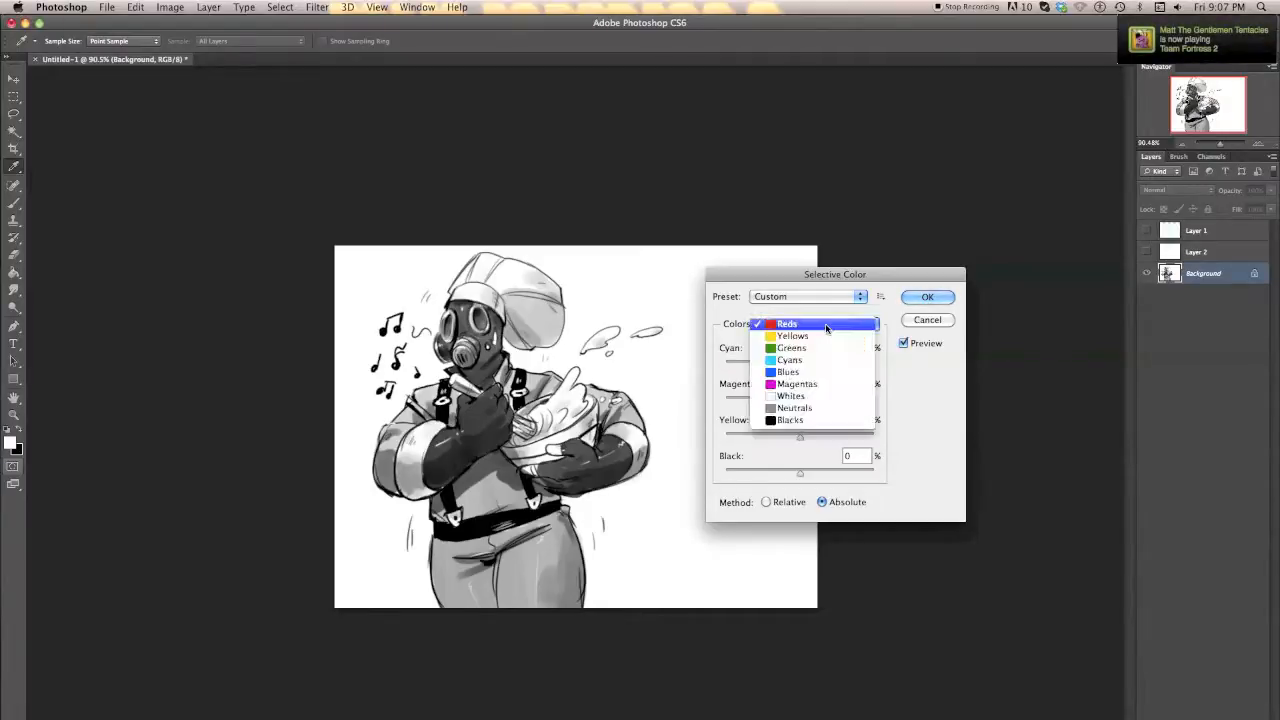
{"action": "left_click", "coordinate": [818, 420]}
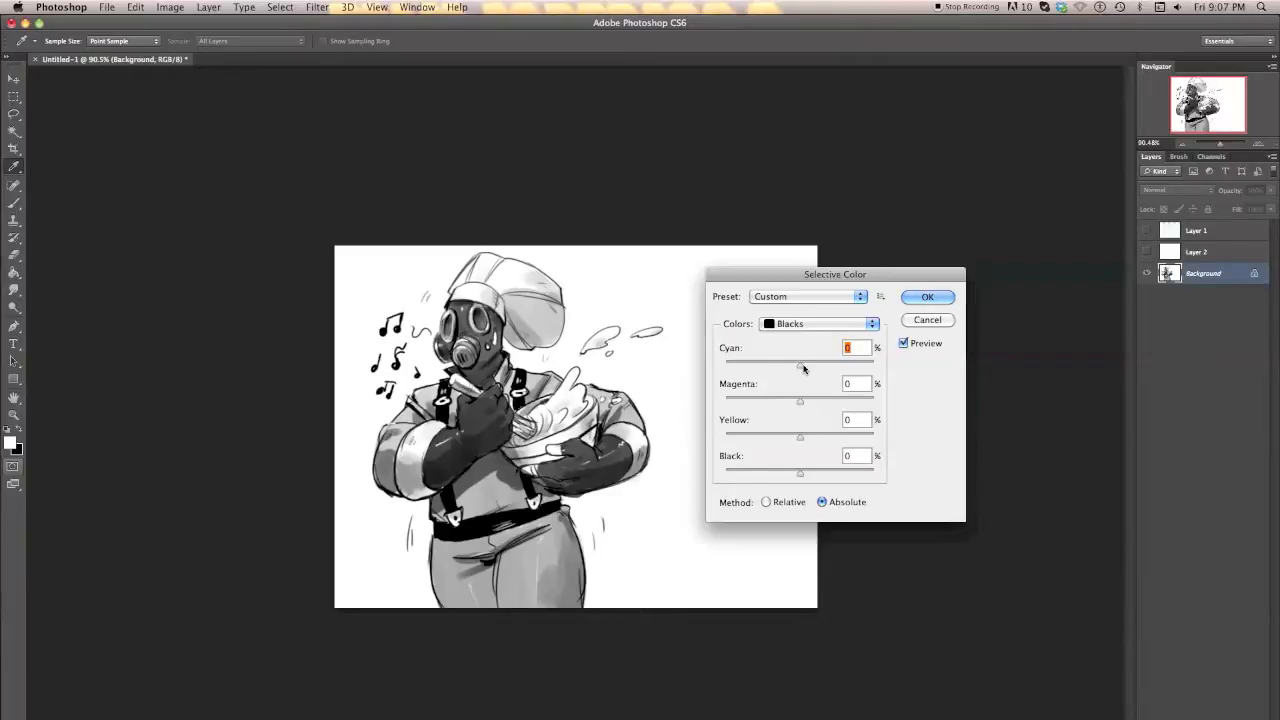
{"action": "left_click_drag", "start_coordinate": [803, 368], "coordinate": [717, 356]}
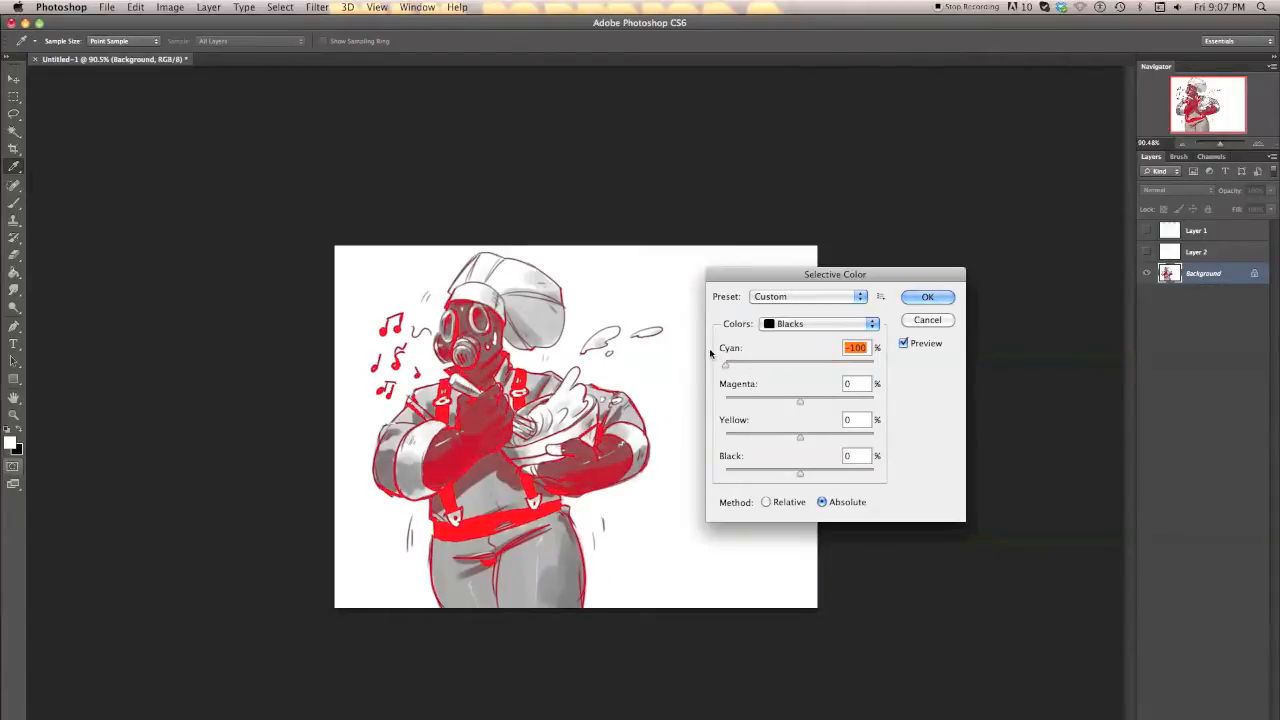
{"action": "left_click_drag", "start_coordinate": [724, 364], "coordinate": [803, 437]}
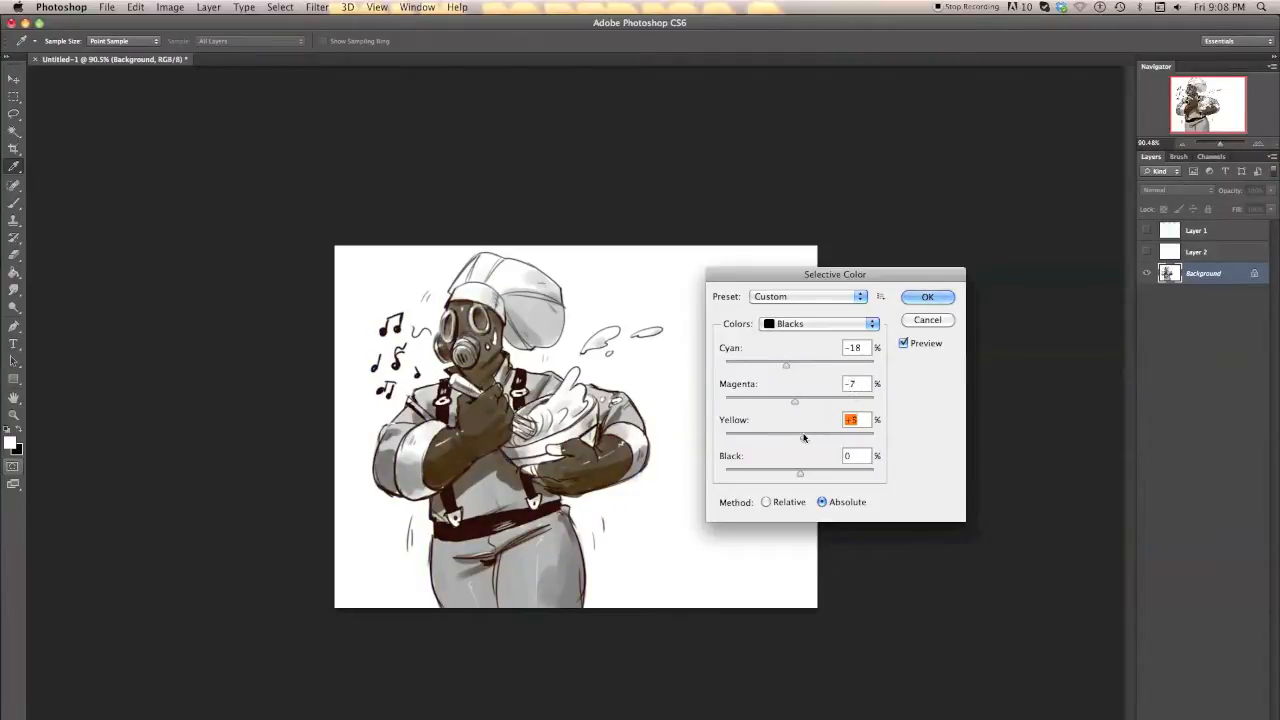
Step: For the Blacks, reset Magenta and Yellow to 0 and try Cyan -24% with Black +14%
{"action": "type", "text": "0"}
{"action": "left_click", "coordinate": [863, 381]}
{"action": "key", "text": "BackSpace"}
{"action": "type", "text": "0"}
{"action": "left_click_drag", "start_coordinate": [801, 477], "coordinate": [828, 472]}
{"action": "left_click", "coordinate": [778, 366]}
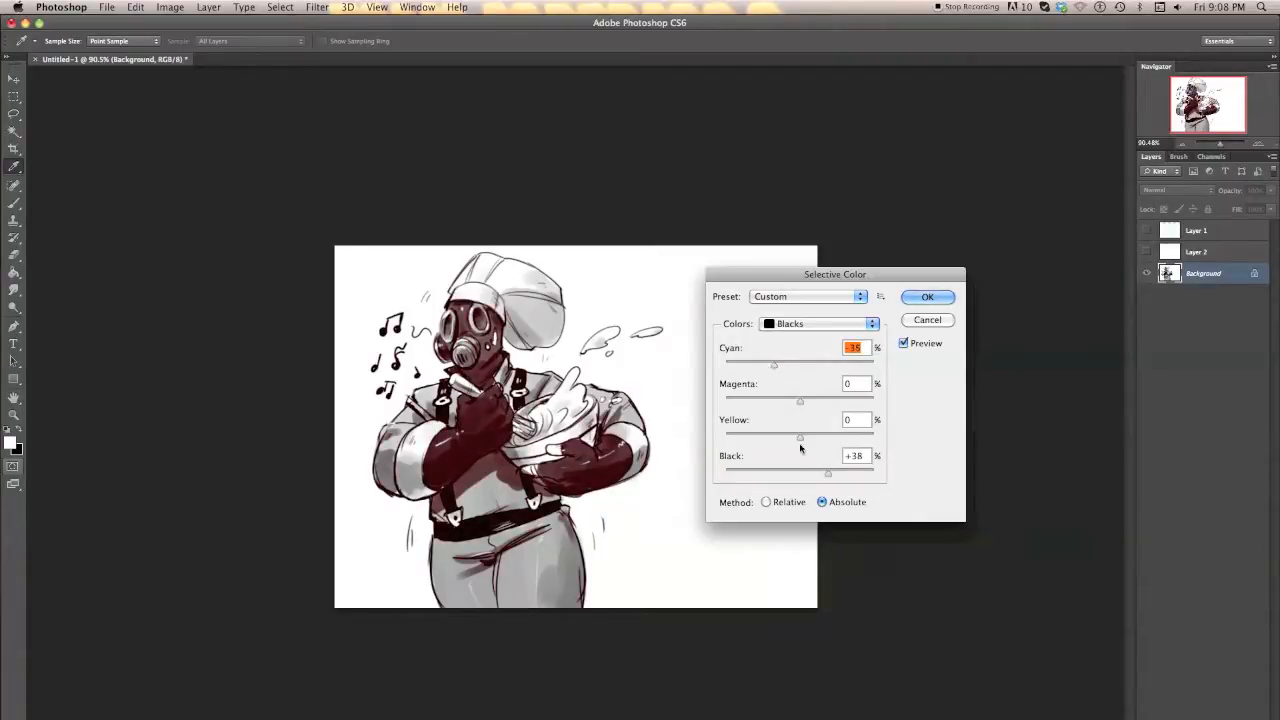
{"action": "left_click_drag", "start_coordinate": [820, 477], "coordinate": [810, 473]}
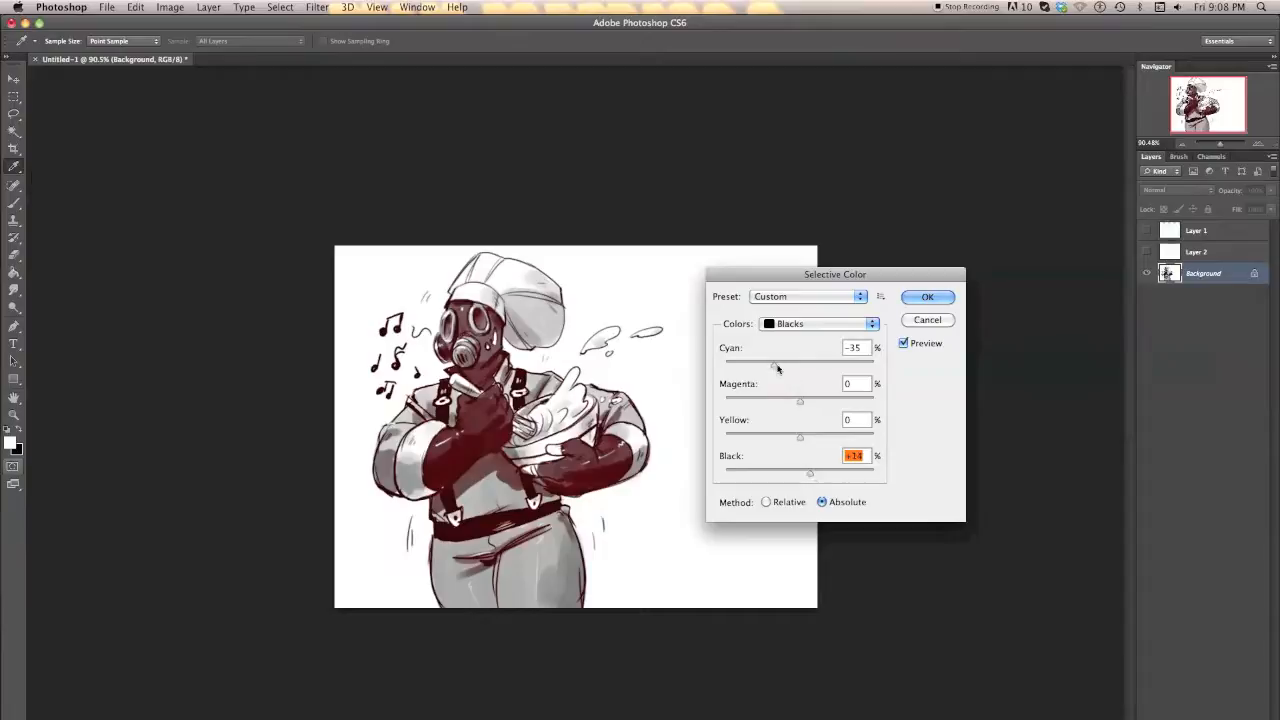
{"action": "left_click", "coordinate": [787, 367]}
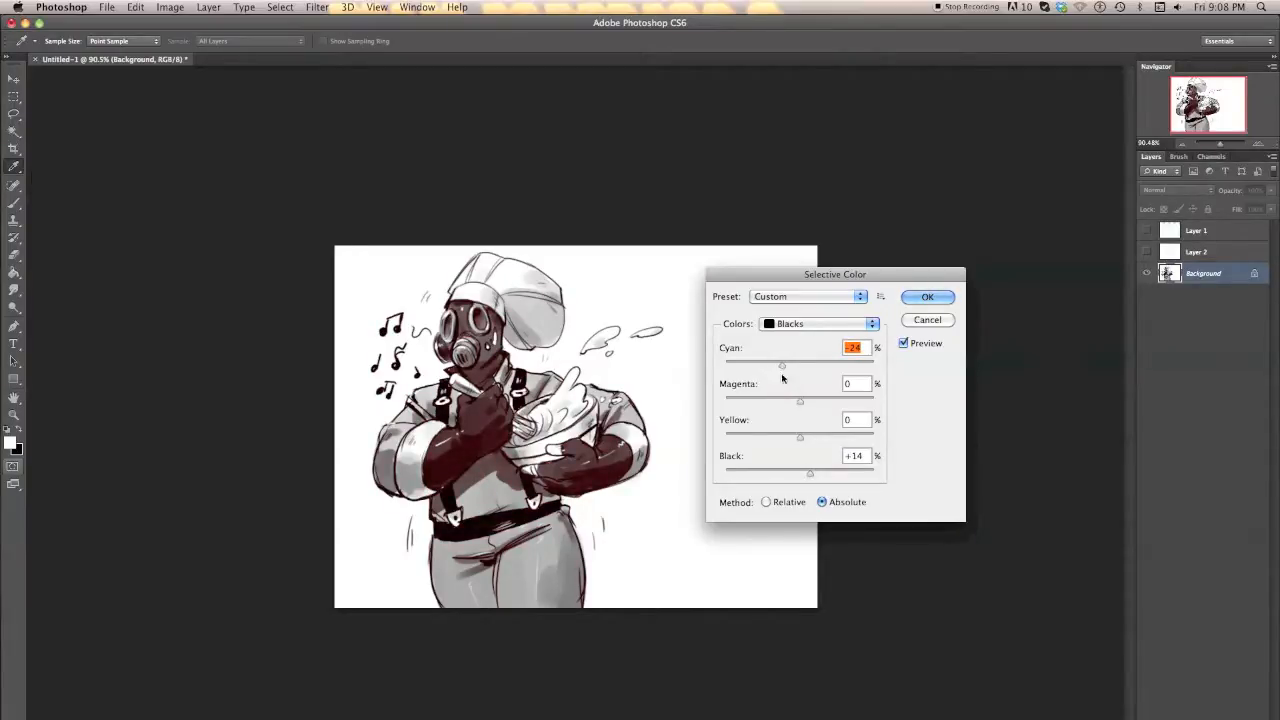
Step: Try tinting the Neutrals with Cyan +13%, Magenta +7%, Yellow +14% and Black +2%
{"action": "left_click", "coordinate": [820, 323]}
{"action": "left_click", "coordinate": [805, 306]}
{"action": "mouse_move", "coordinate": [798, 365]}
{"action": "left_mouse_down"}
{"action": "mouse_move", "coordinate": [814, 363]}
{"action": "mouse_move", "coordinate": [794, 367]}
{"action": "left_mouse_up"}
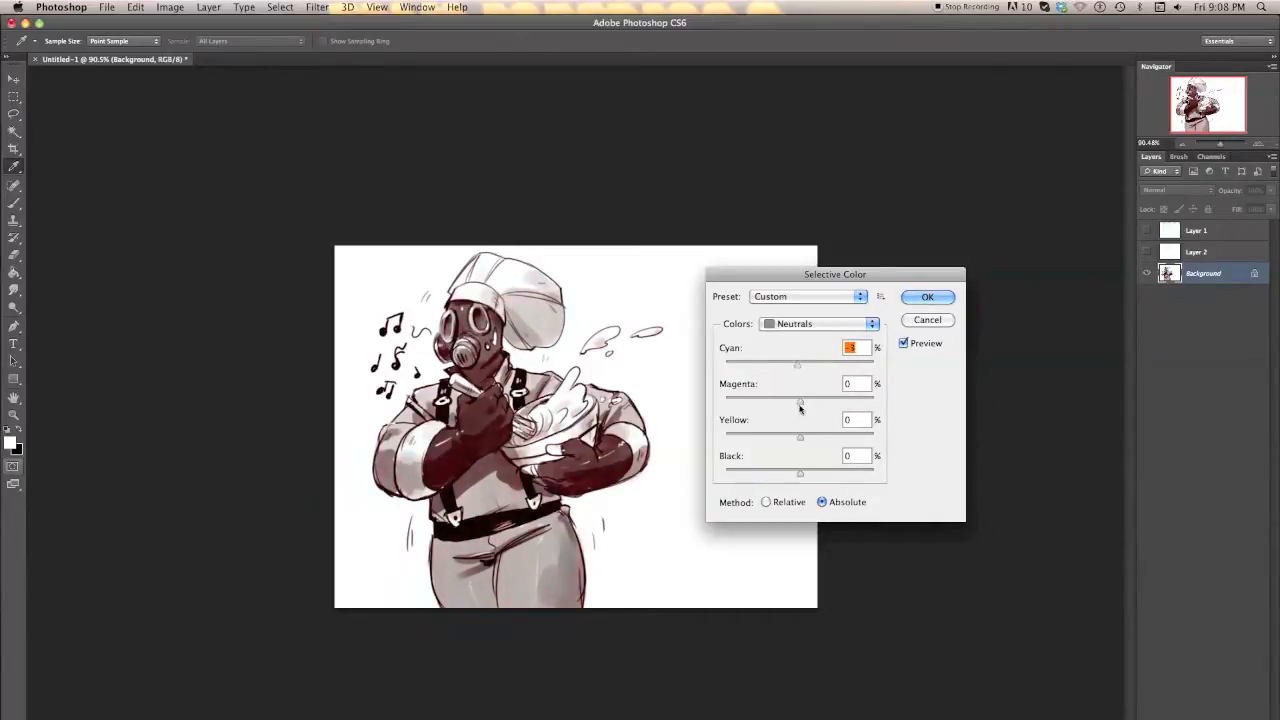
{"action": "left_click_drag", "start_coordinate": [803, 438], "coordinate": [805, 403]}
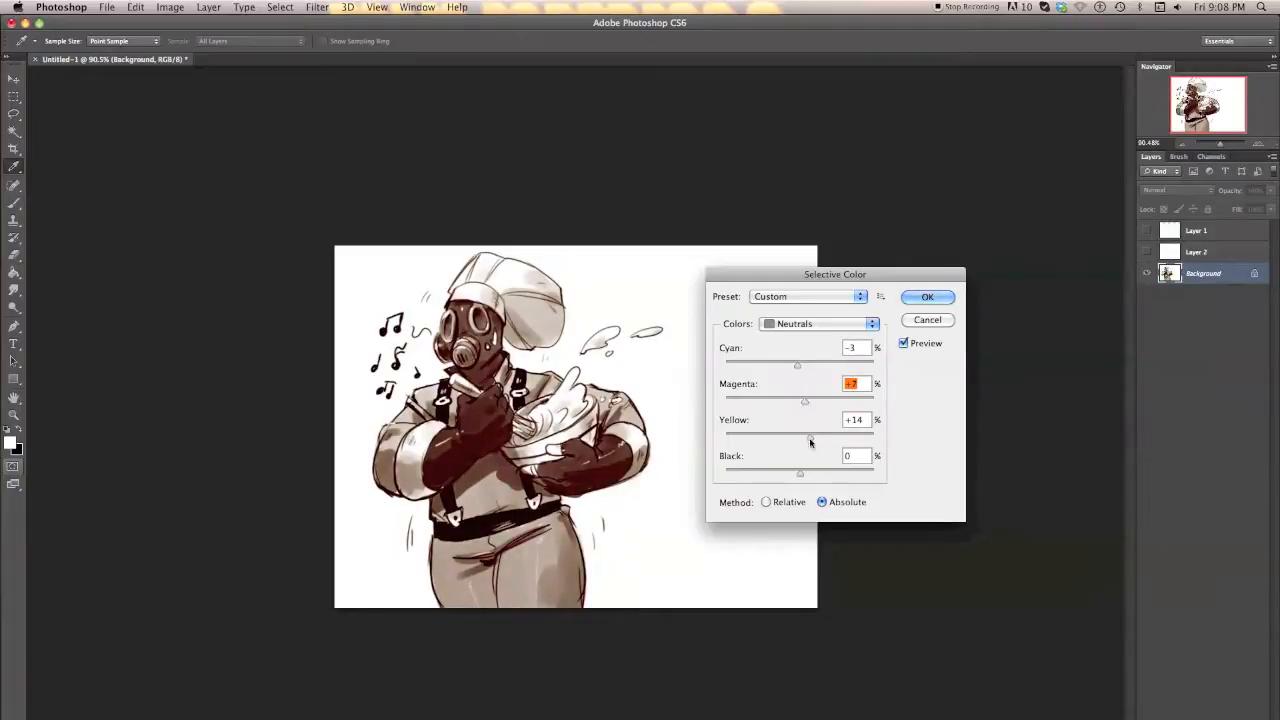
{"action": "left_click_drag", "start_coordinate": [800, 471], "coordinate": [801, 477]}
{"action": "left_click_drag", "start_coordinate": [797, 365], "coordinate": [815, 370]}
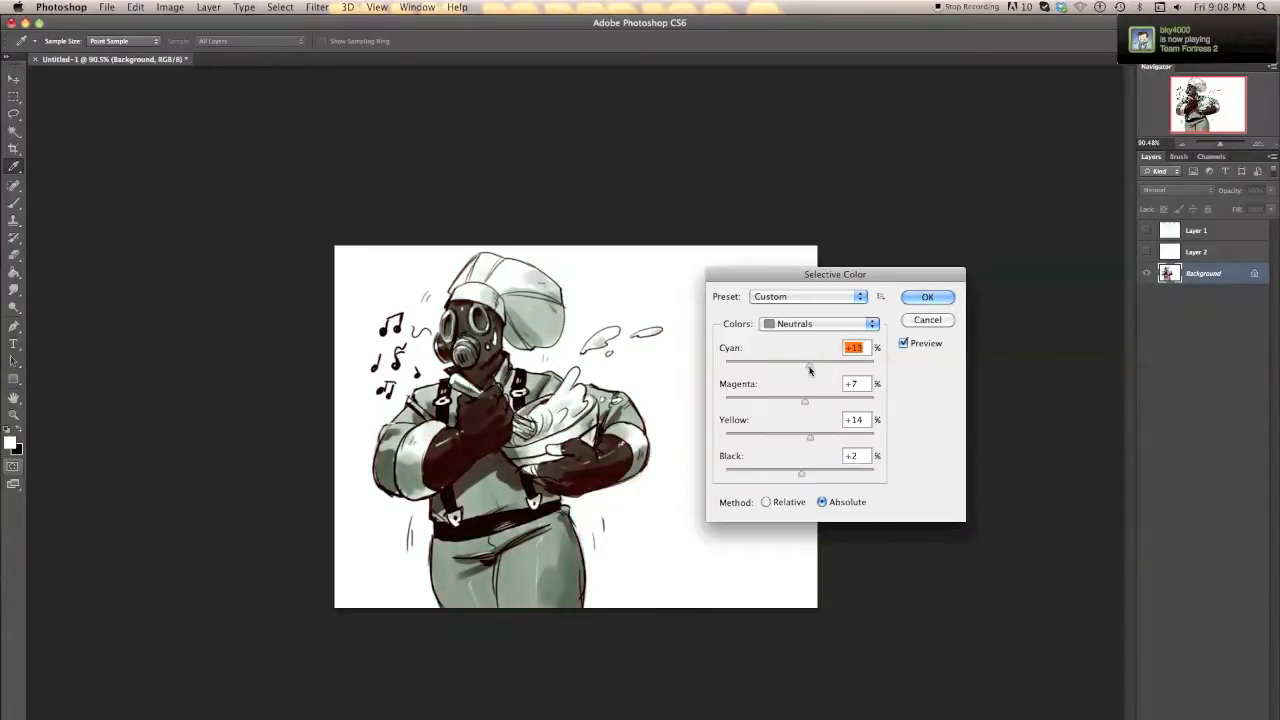
Step: Return to the Blacks and try Magenta +14% with readjusted Cyan, Yellow and Black amounts
{"action": "left_click", "coordinate": [806, 327]}
{"action": "left_click", "coordinate": [806, 333]}
{"action": "left_click_drag", "start_coordinate": [782, 363], "coordinate": [805, 406]}
{"action": "left_click_drag", "start_coordinate": [809, 405], "coordinate": [810, 407]}
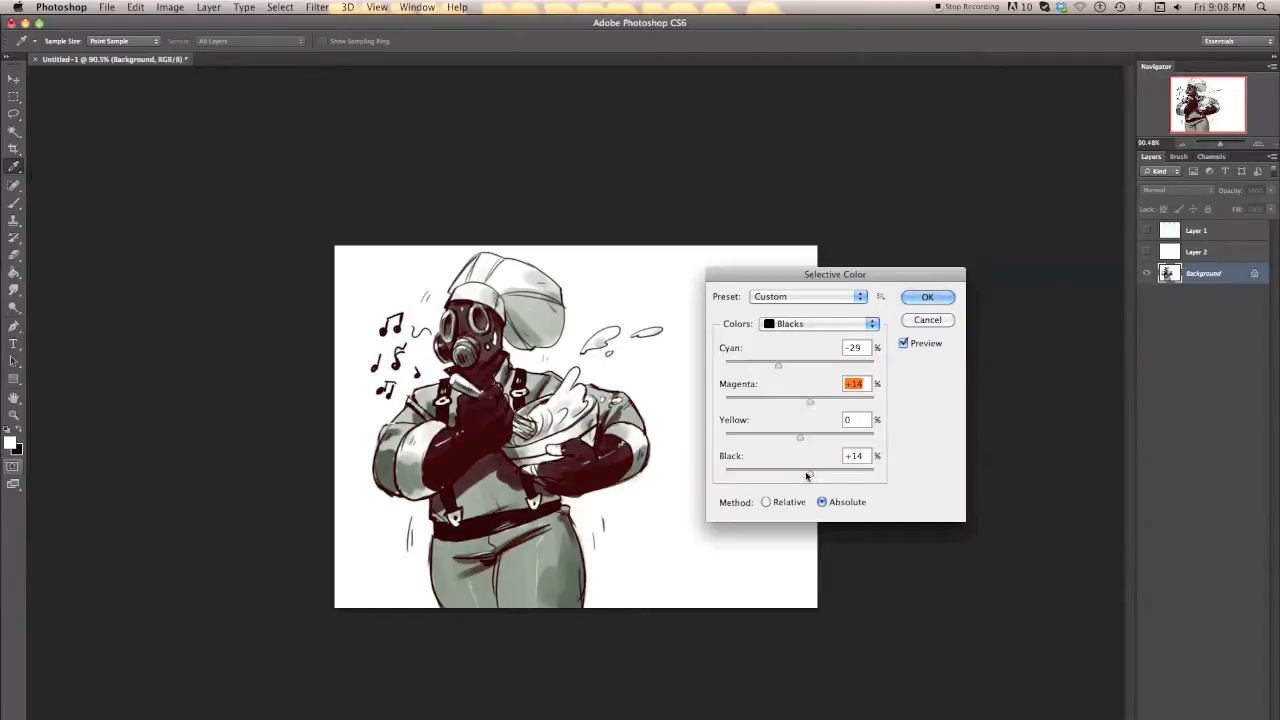
{"action": "left_click_drag", "start_coordinate": [817, 477], "coordinate": [799, 474]}
{"action": "left_click_drag", "start_coordinate": [779, 367], "coordinate": [808, 438]}
Step: Try a lower Magenta with Yellow +11% in the Neutrals, and cancel the Selective Color adjustment
{"action": "left_click", "coordinate": [812, 329]}
{"action": "left_click", "coordinate": [822, 311]}
{"action": "left_click", "coordinate": [800, 401]}
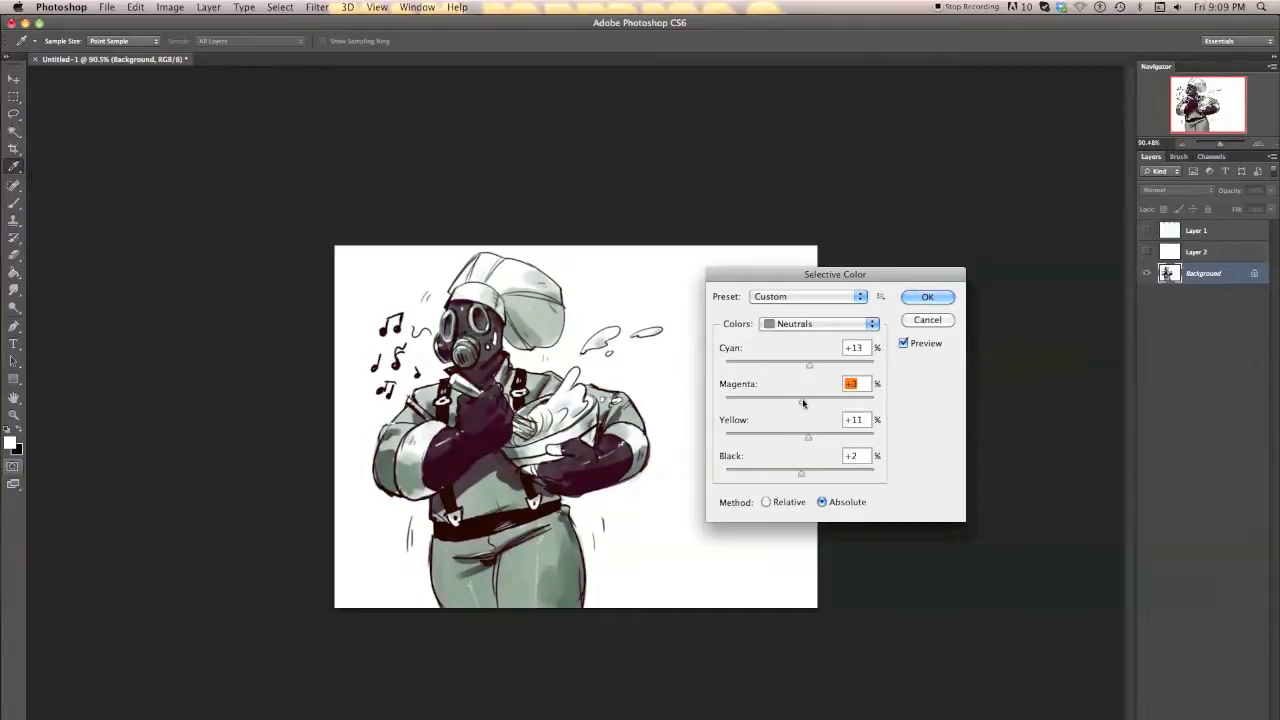
{"action": "left_click", "coordinate": [927, 319]}
Step: Start a new Selective Color adjustment on the Background and set the Blacks to Cyan -18% and Black 0
{"action": "key", "text": "b"}
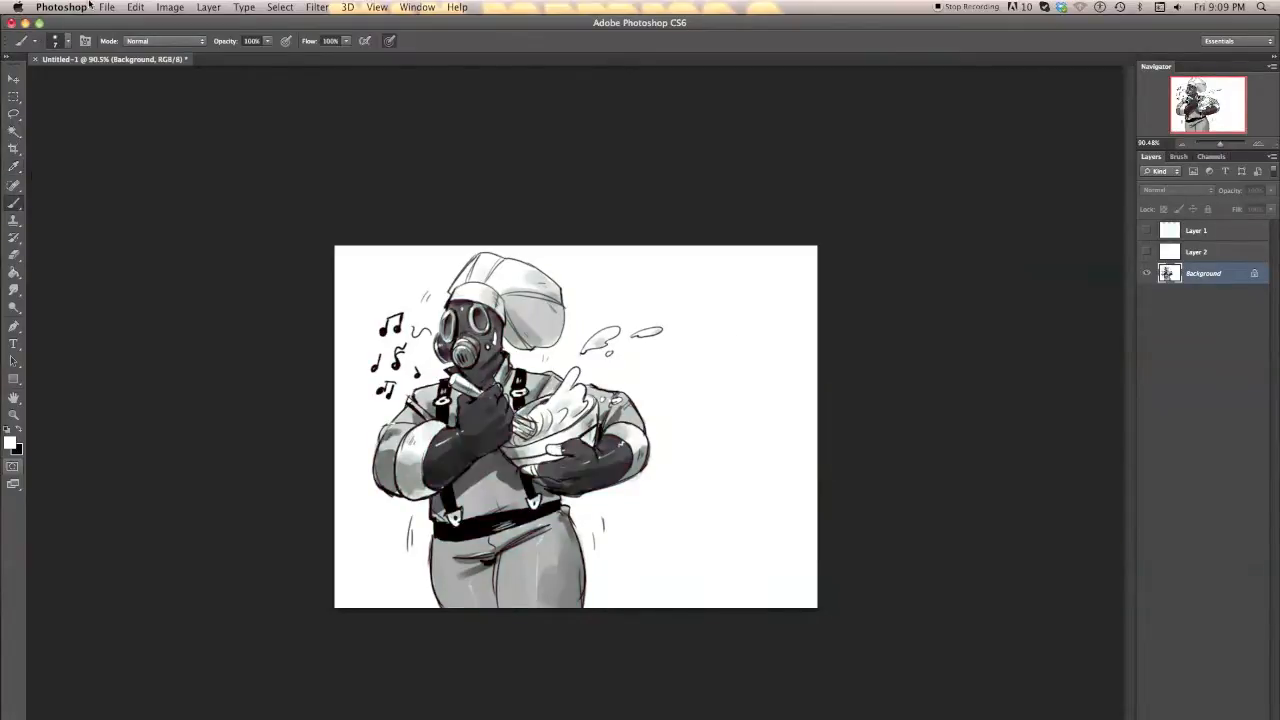
{"action": "left_click", "coordinate": [170, 7]}
{"action": "mouse_move", "coordinate": [184, 50]}
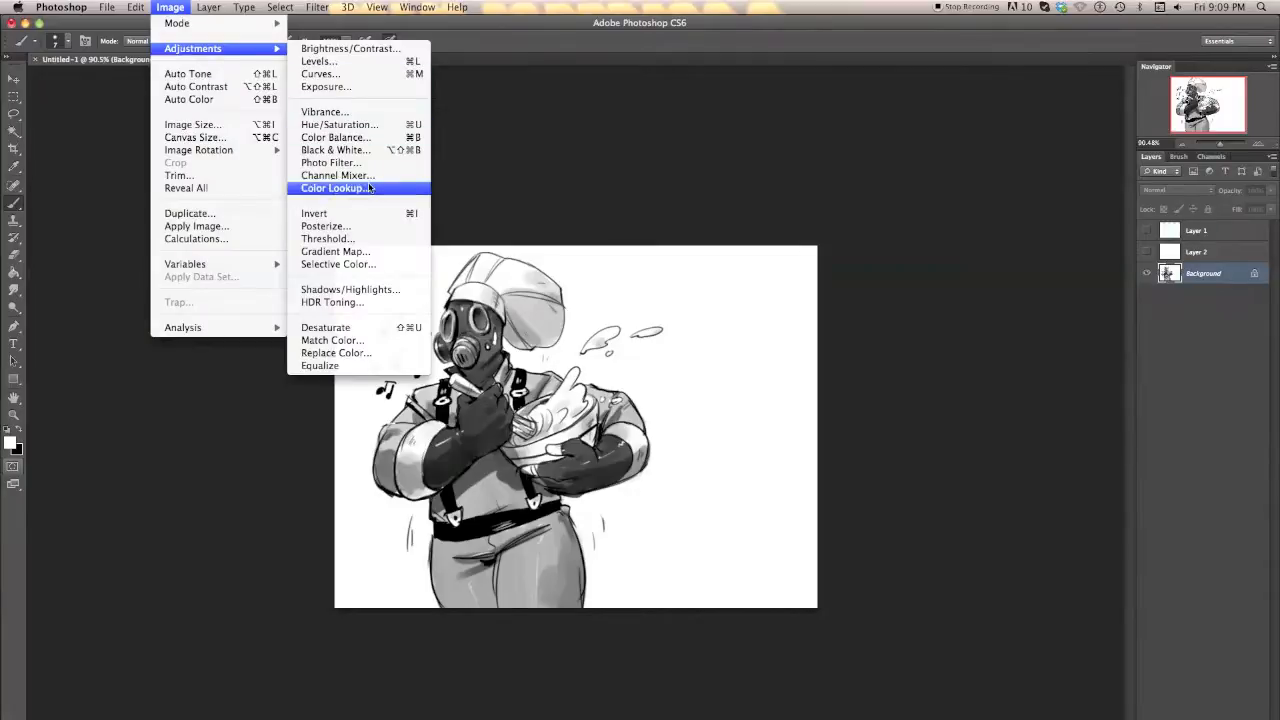
{"action": "left_click", "coordinate": [340, 264]}
{"action": "left_click", "coordinate": [785, 324]}
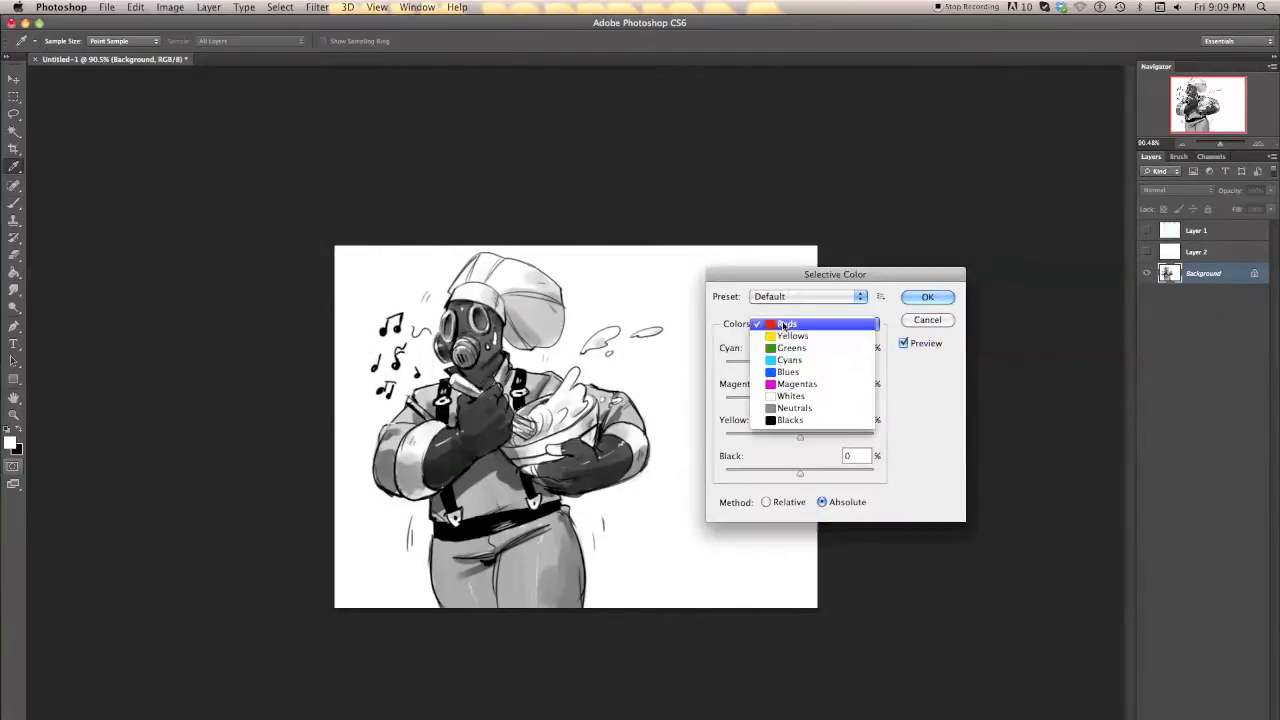
{"action": "left_click", "coordinate": [790, 420]}
{"action": "left_click", "coordinate": [789, 364]}
{"action": "left_click_drag", "start_coordinate": [789, 366], "coordinate": [786, 364]}
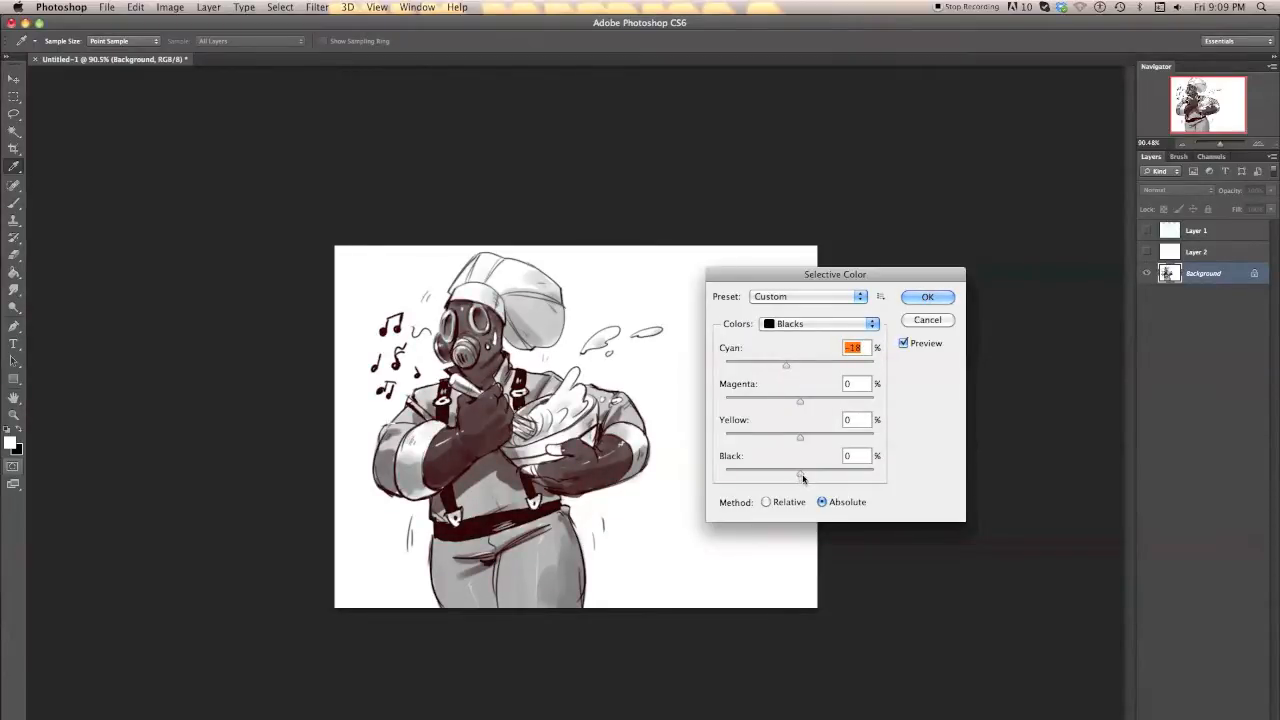
{"action": "left_click_drag", "start_coordinate": [807, 479], "coordinate": [796, 476]}
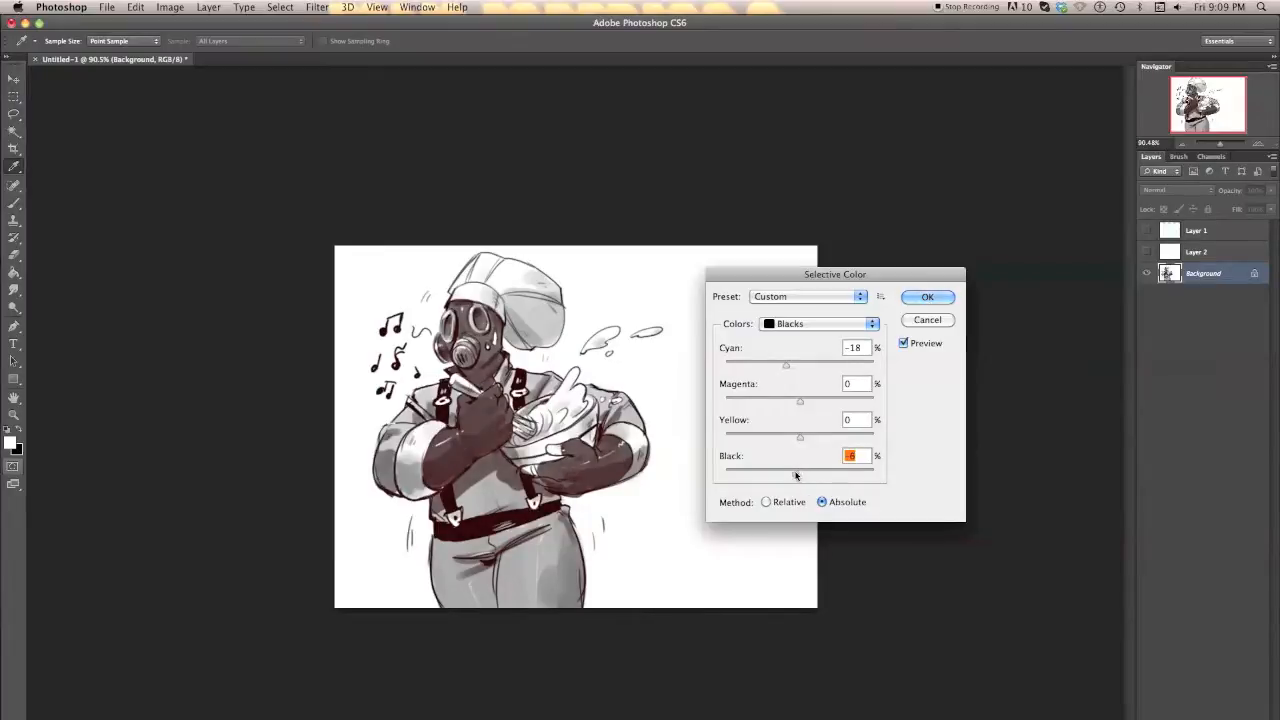
{"action": "type", "text": "0"}
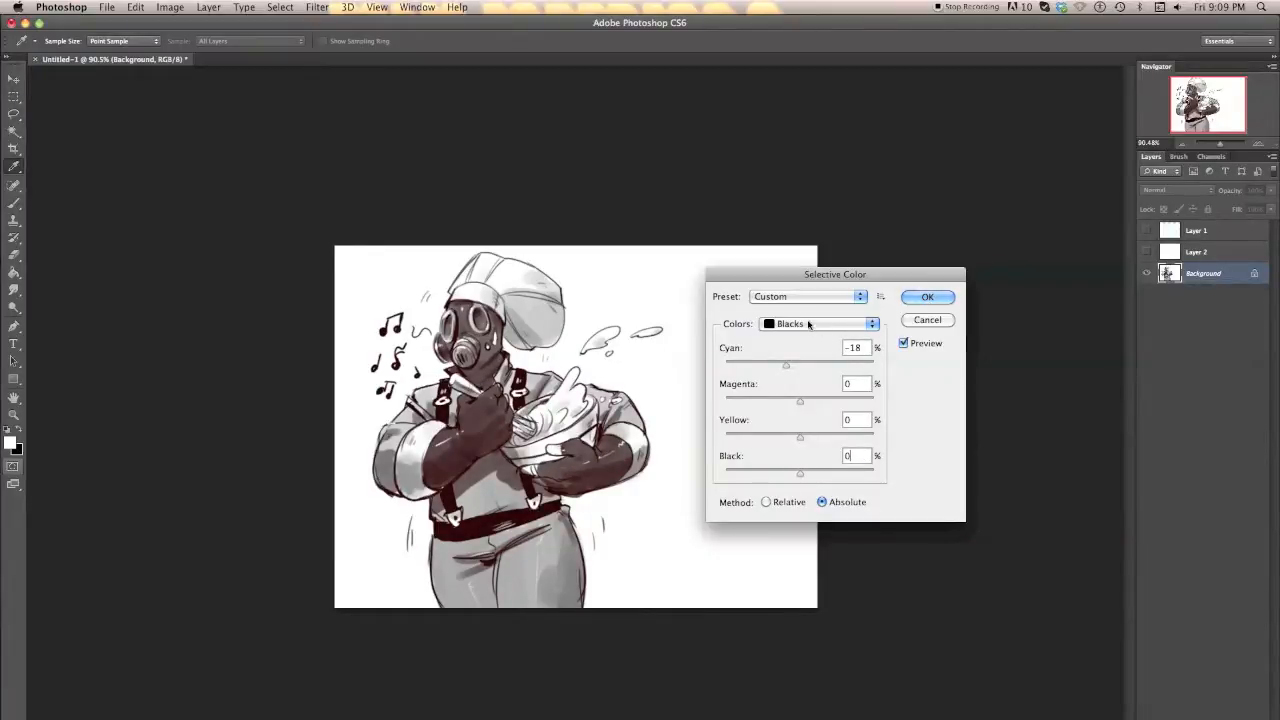
Step: Change the Selective Color method to Relative and set Cyan to -24% for the Blacks
{"action": "left_click", "coordinate": [766, 503]}
{"action": "left_click", "coordinate": [823, 503]}
{"action": "left_click", "coordinate": [767, 503]}
{"action": "mouse_move", "coordinate": [774, 357]}
{"action": "left_mouse_down"}
{"action": "mouse_move", "coordinate": [757, 363]}
{"action": "mouse_move", "coordinate": [782, 365]}
{"action": "left_mouse_up"}
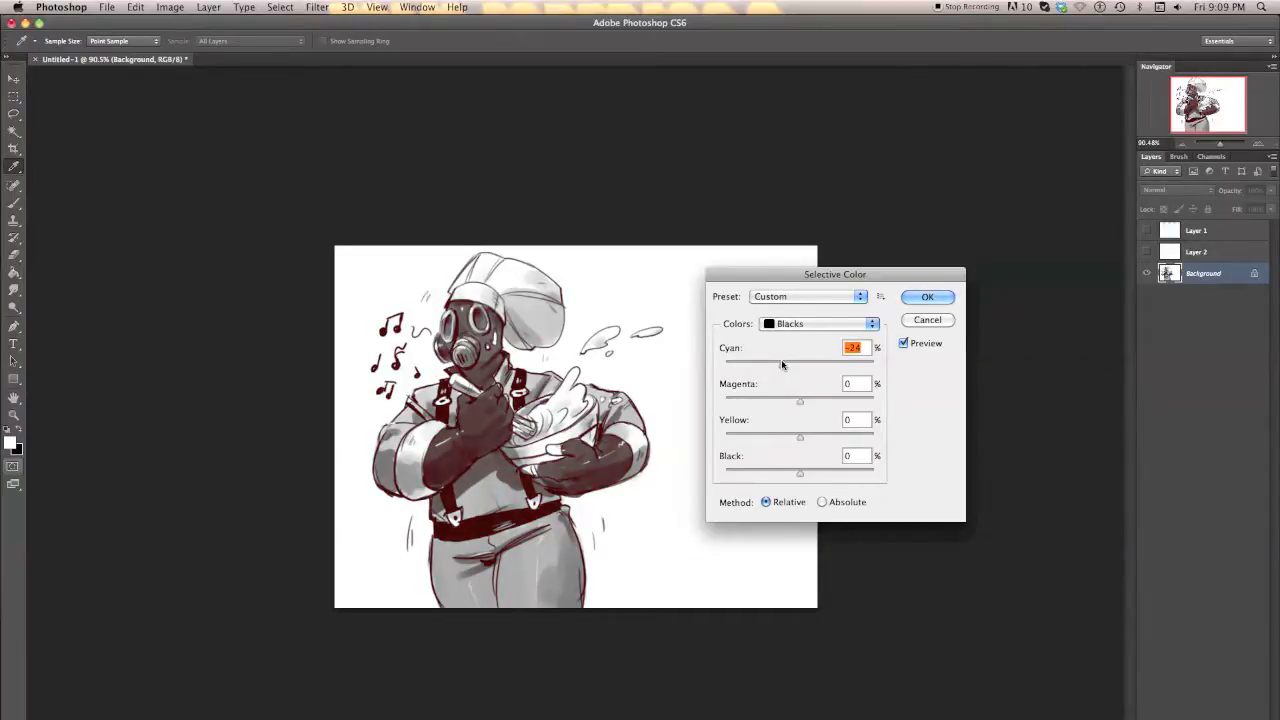
Step: In the Neutrals, lower Yellow to -9% and reduce Magenta slightly
{"action": "left_click", "coordinate": [797, 327]}
{"action": "left_click", "coordinate": [790, 317]}
{"action": "mouse_move", "coordinate": [803, 403]}
{"action": "left_mouse_down"}
{"action": "mouse_move", "coordinate": [790, 403]}
{"action": "mouse_move", "coordinate": [809, 437]}
{"action": "mouse_move", "coordinate": [795, 406]}
{"action": "left_mouse_up"}
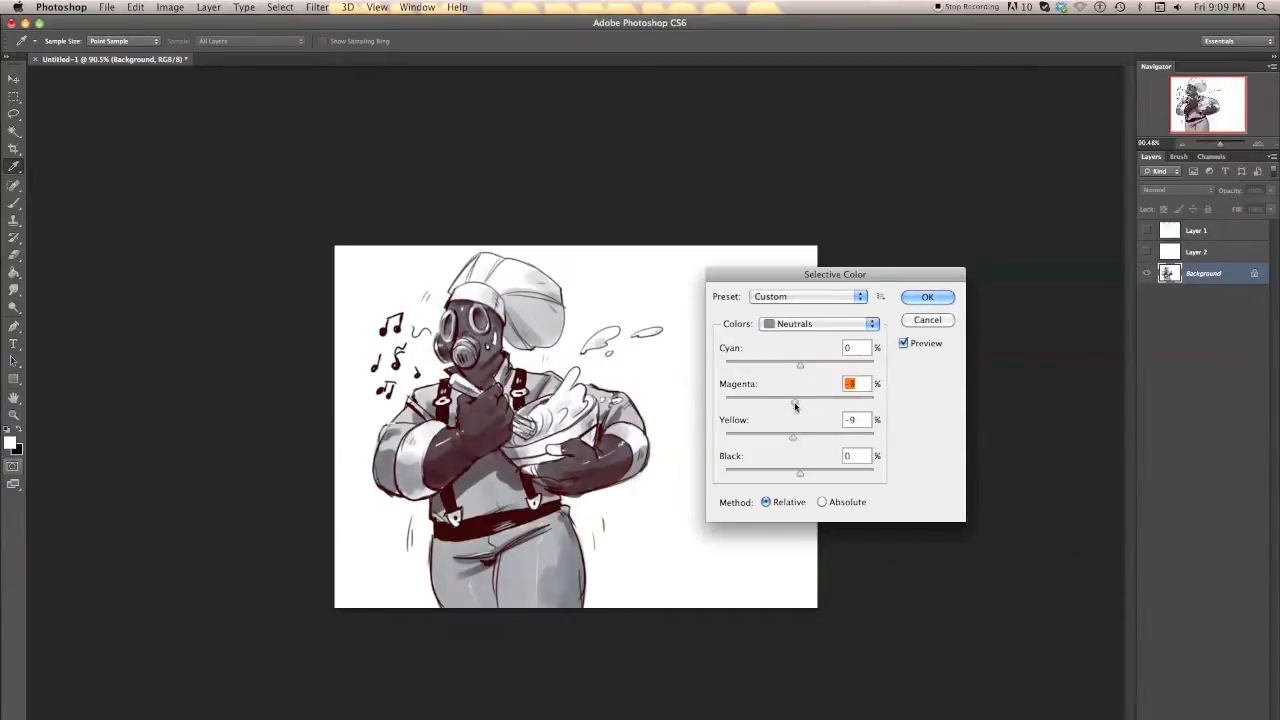
Step: Raise Magenta to +10% in the Blacks
{"action": "left_click", "coordinate": [820, 323]}
{"action": "left_click", "coordinate": [820, 335]}
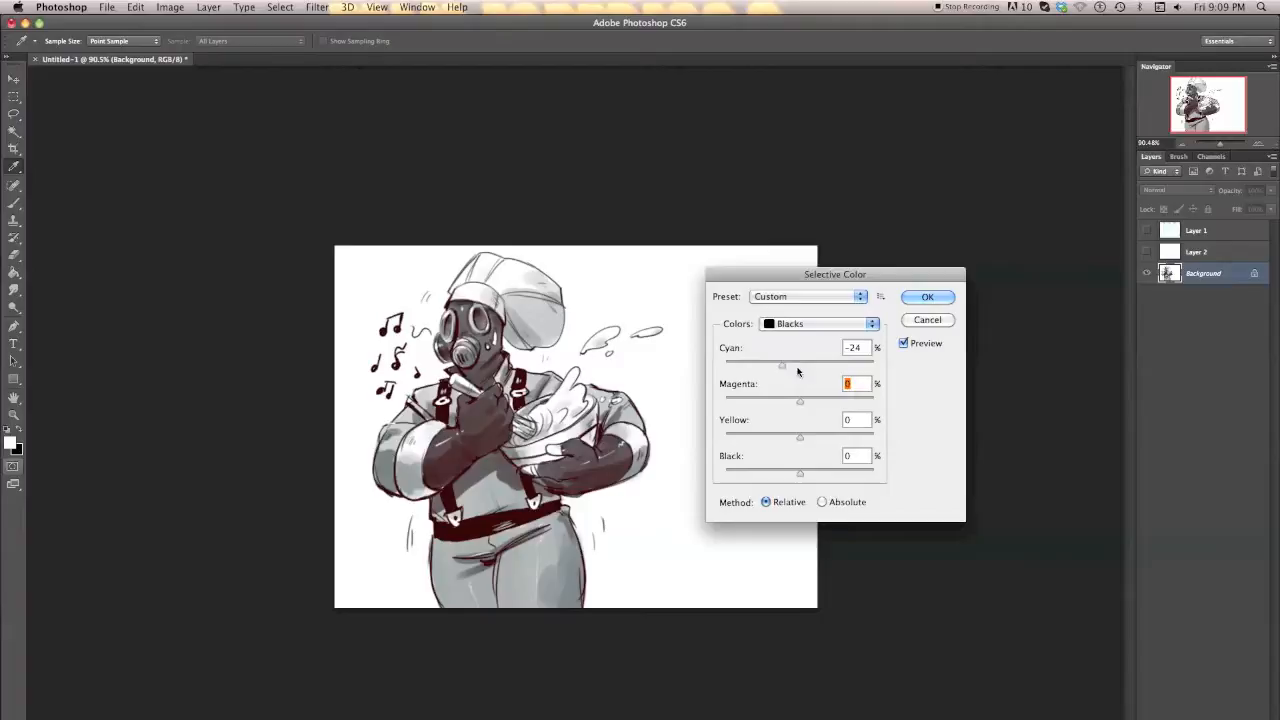
{"action": "left_click_drag", "start_coordinate": [800, 402], "coordinate": [807, 402]}
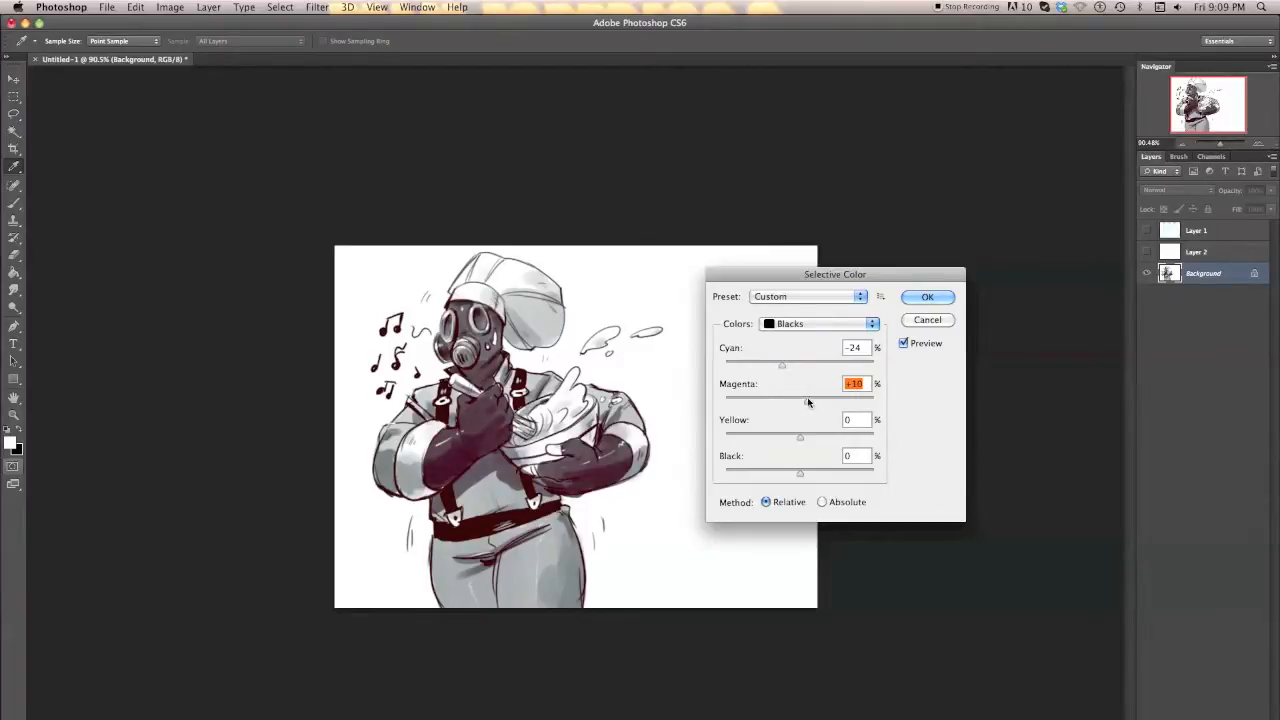
Step: Set Yellow to +41% in the Whites, keeping the Relative method, and apply the Selective Color adjustment
{"action": "left_click", "coordinate": [820, 323]}
{"action": "left_click", "coordinate": [795, 297]}
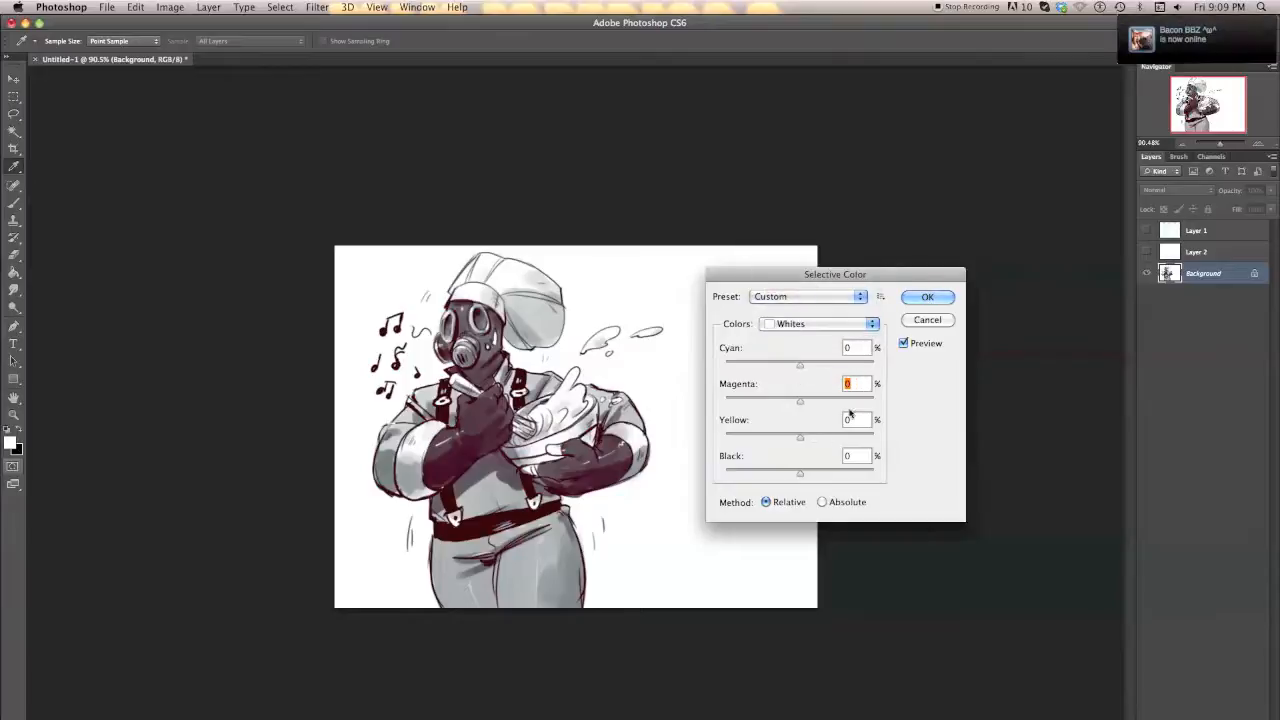
{"action": "left_click_drag", "start_coordinate": [800, 441], "coordinate": [871, 436]}
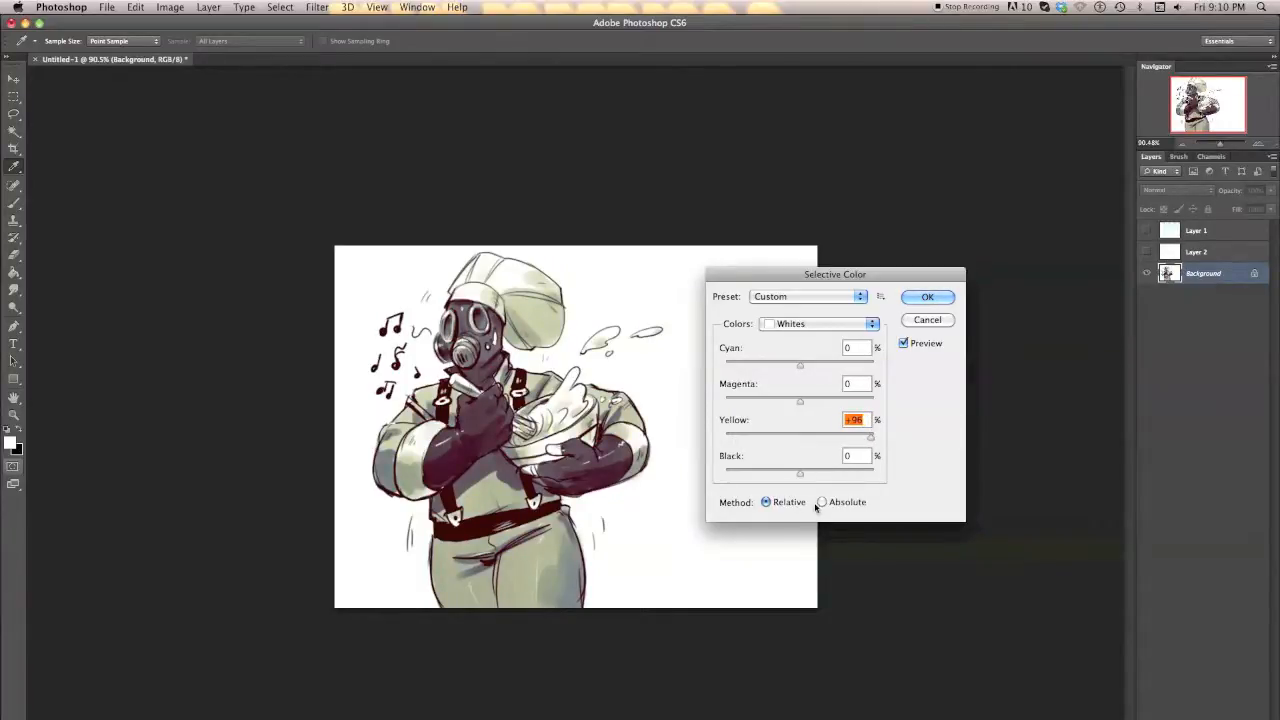
{"action": "left_click", "coordinate": [819, 501]}
{"action": "left_click", "coordinate": [767, 501]}
{"action": "left_click_drag", "start_coordinate": [830, 439], "coordinate": [822, 440]}
{"action": "left_click_drag", "start_coordinate": [822, 440], "coordinate": [832, 439]}
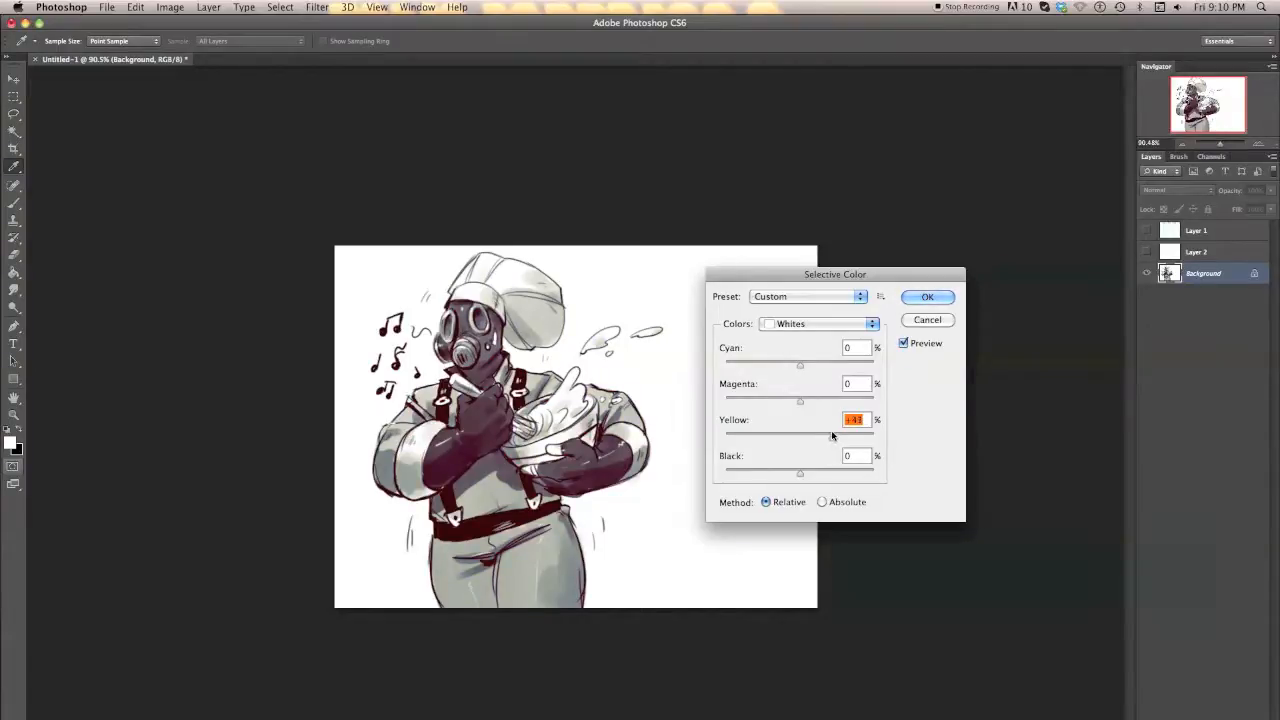
{"action": "left_click", "coordinate": [925, 298]}
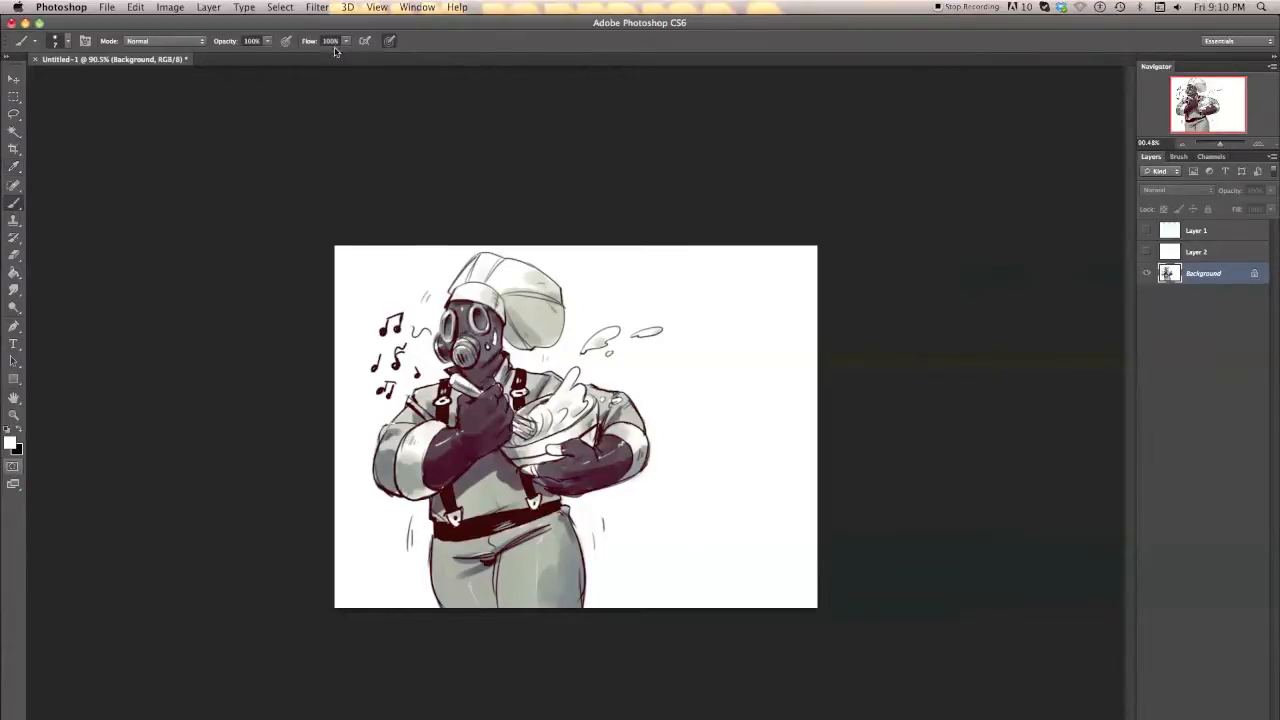
{"action": "left_click", "coordinate": [1259, 143]}
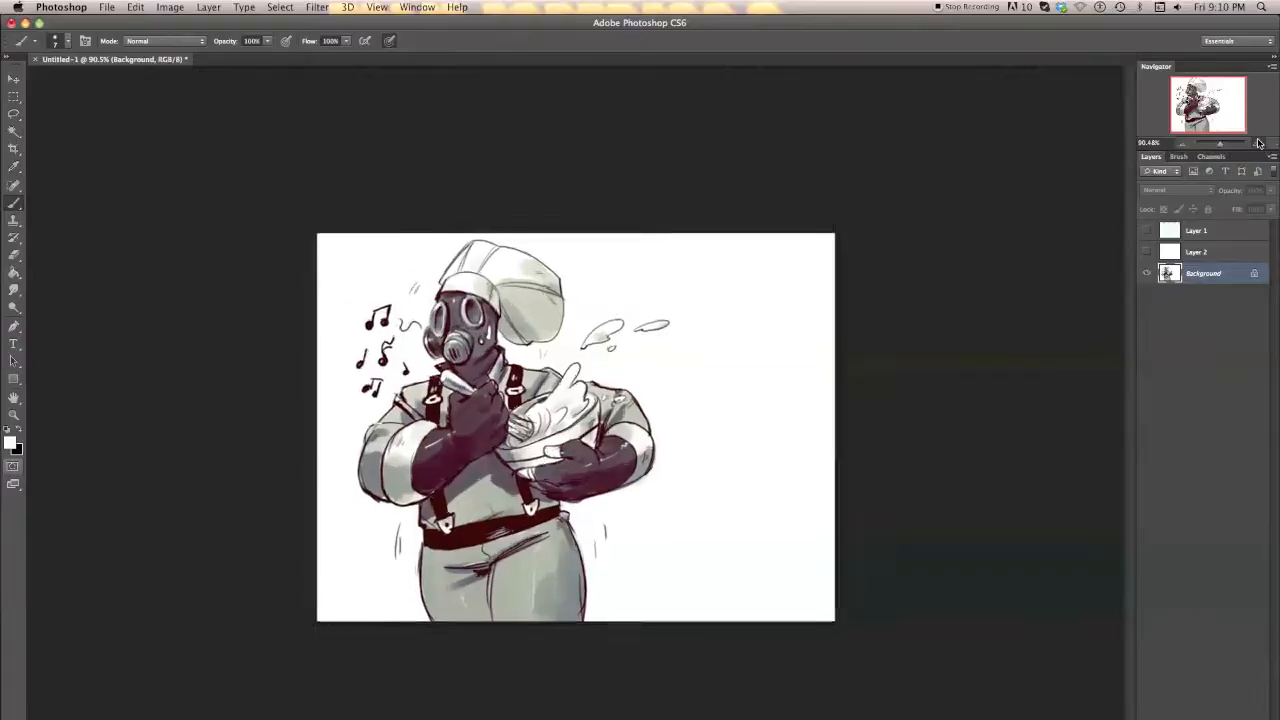
{"action": "left_click", "coordinate": [1259, 143]}
{"action": "left_click", "coordinate": [1181, 143]}
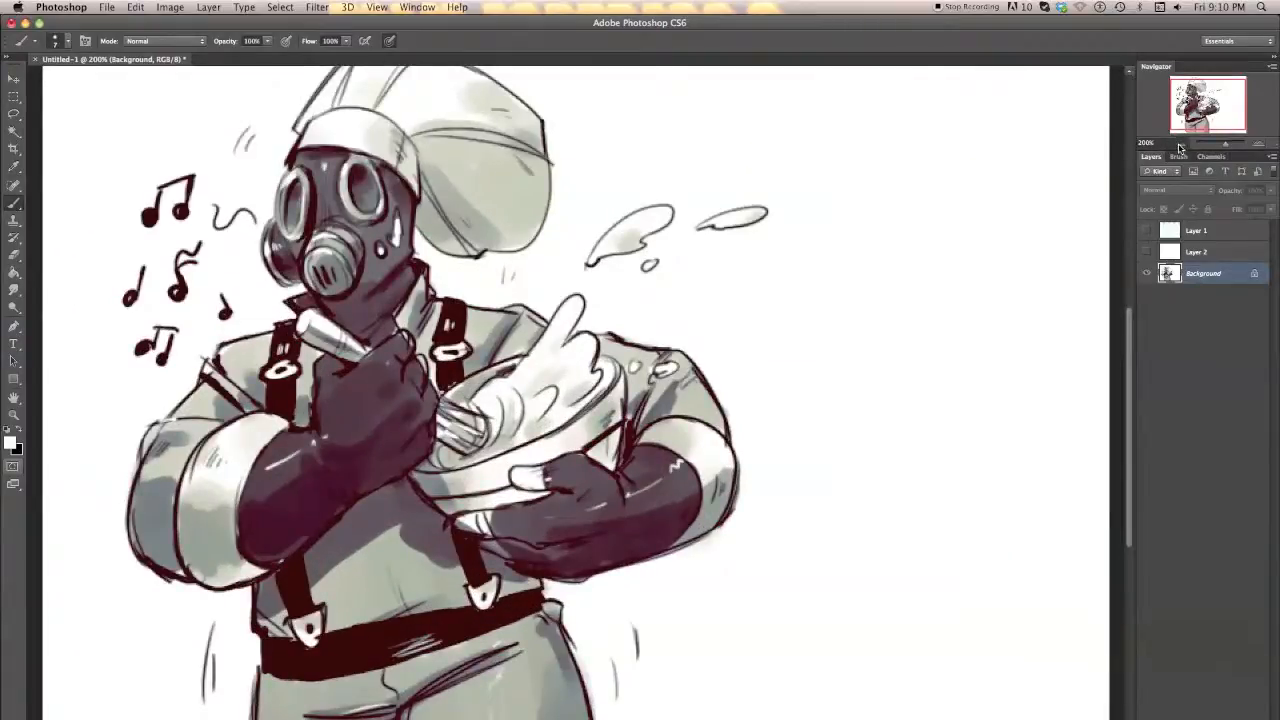
{"action": "left_click", "coordinate": [347, 7]}
{"action": "mouse_move", "coordinate": [318, 7]}
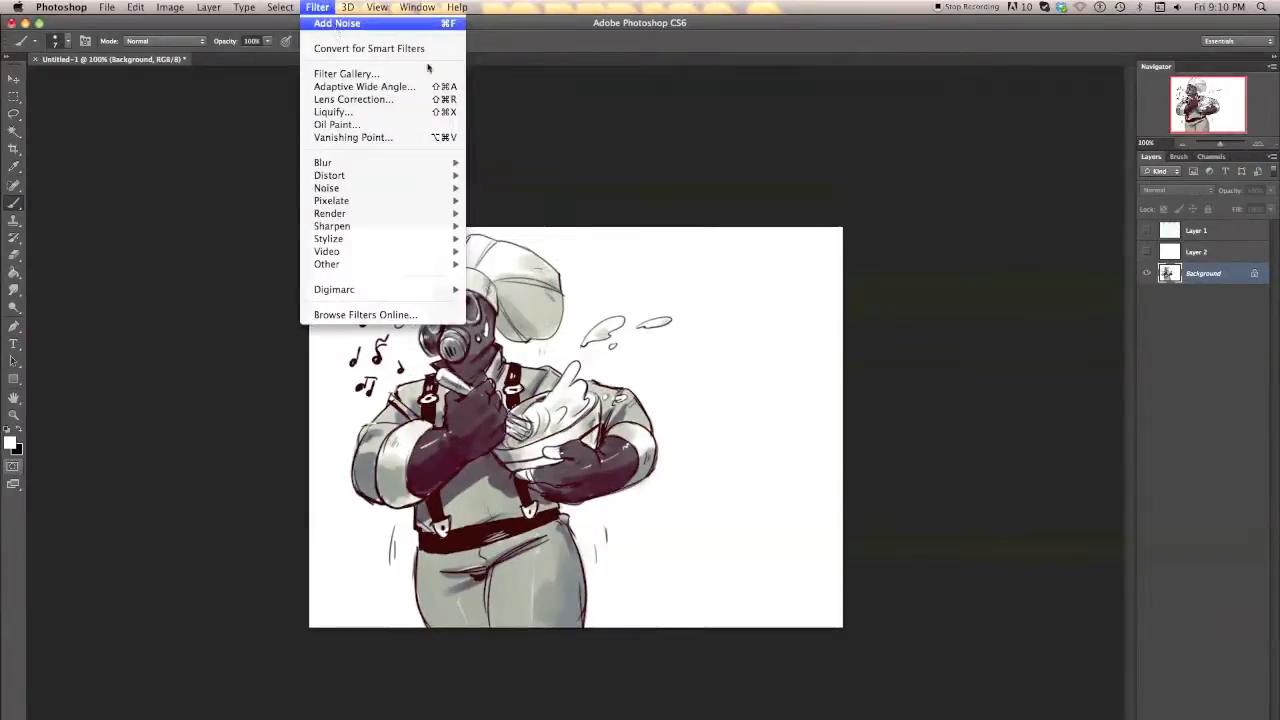
{"action": "left_click", "coordinate": [600, 120]}
{"action": "left_click", "coordinate": [1256, 143]}
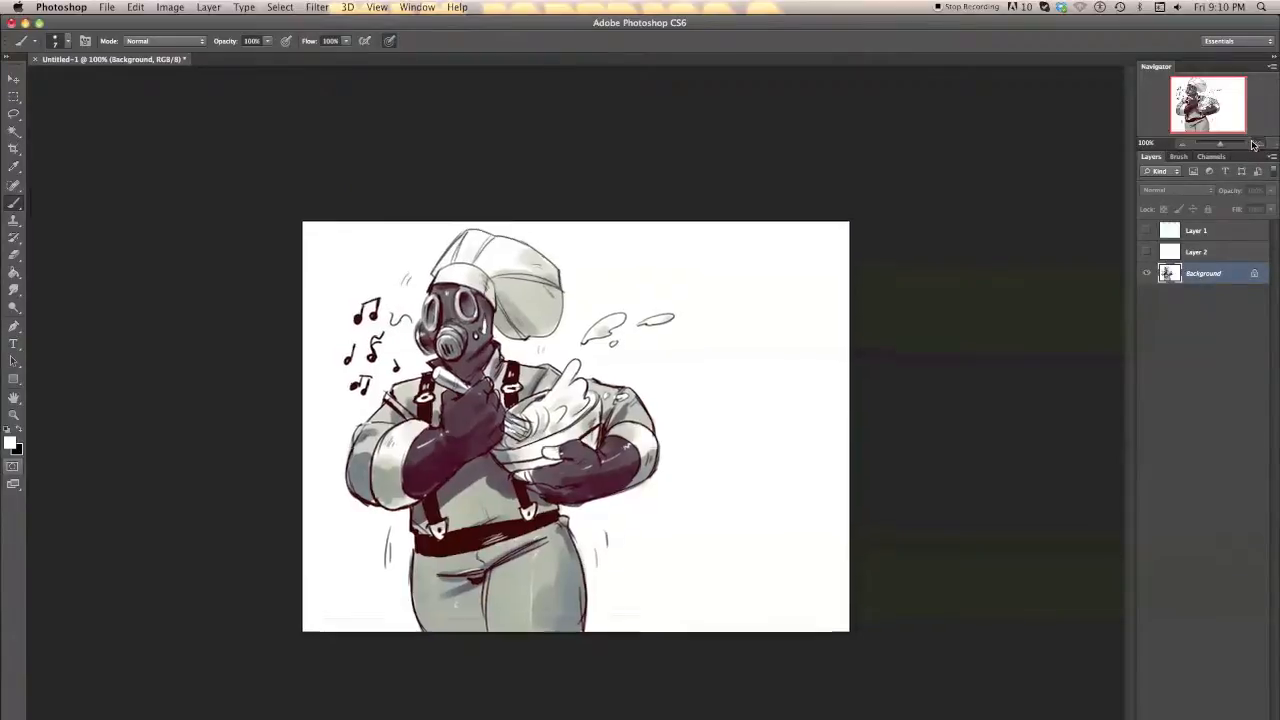